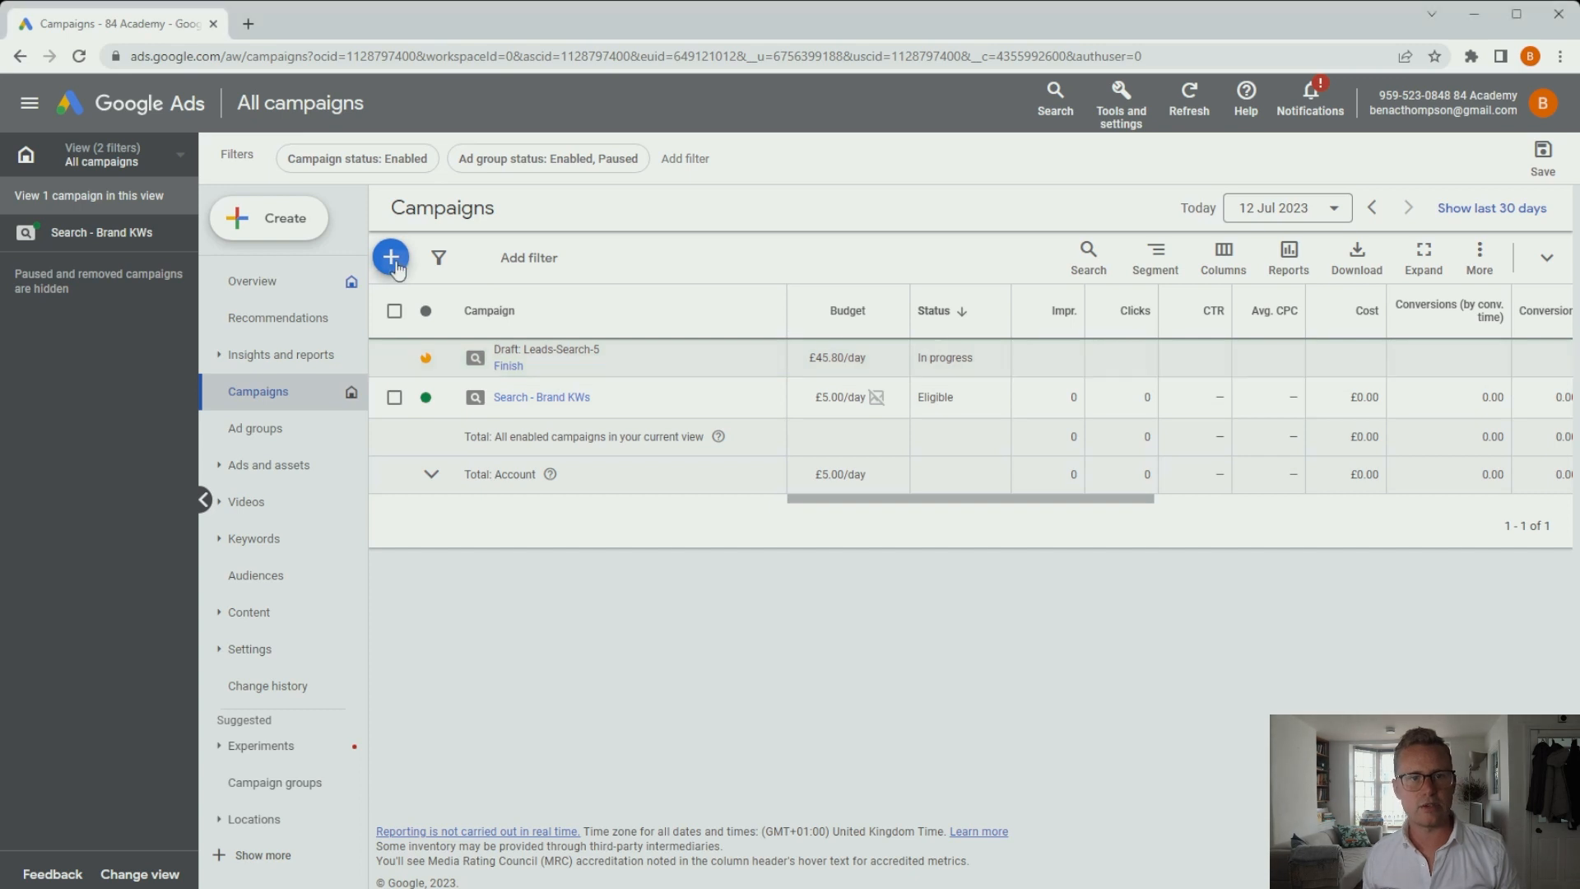
Create a new campaign from the account overview and choose Leads as its objective.
click(391, 256)
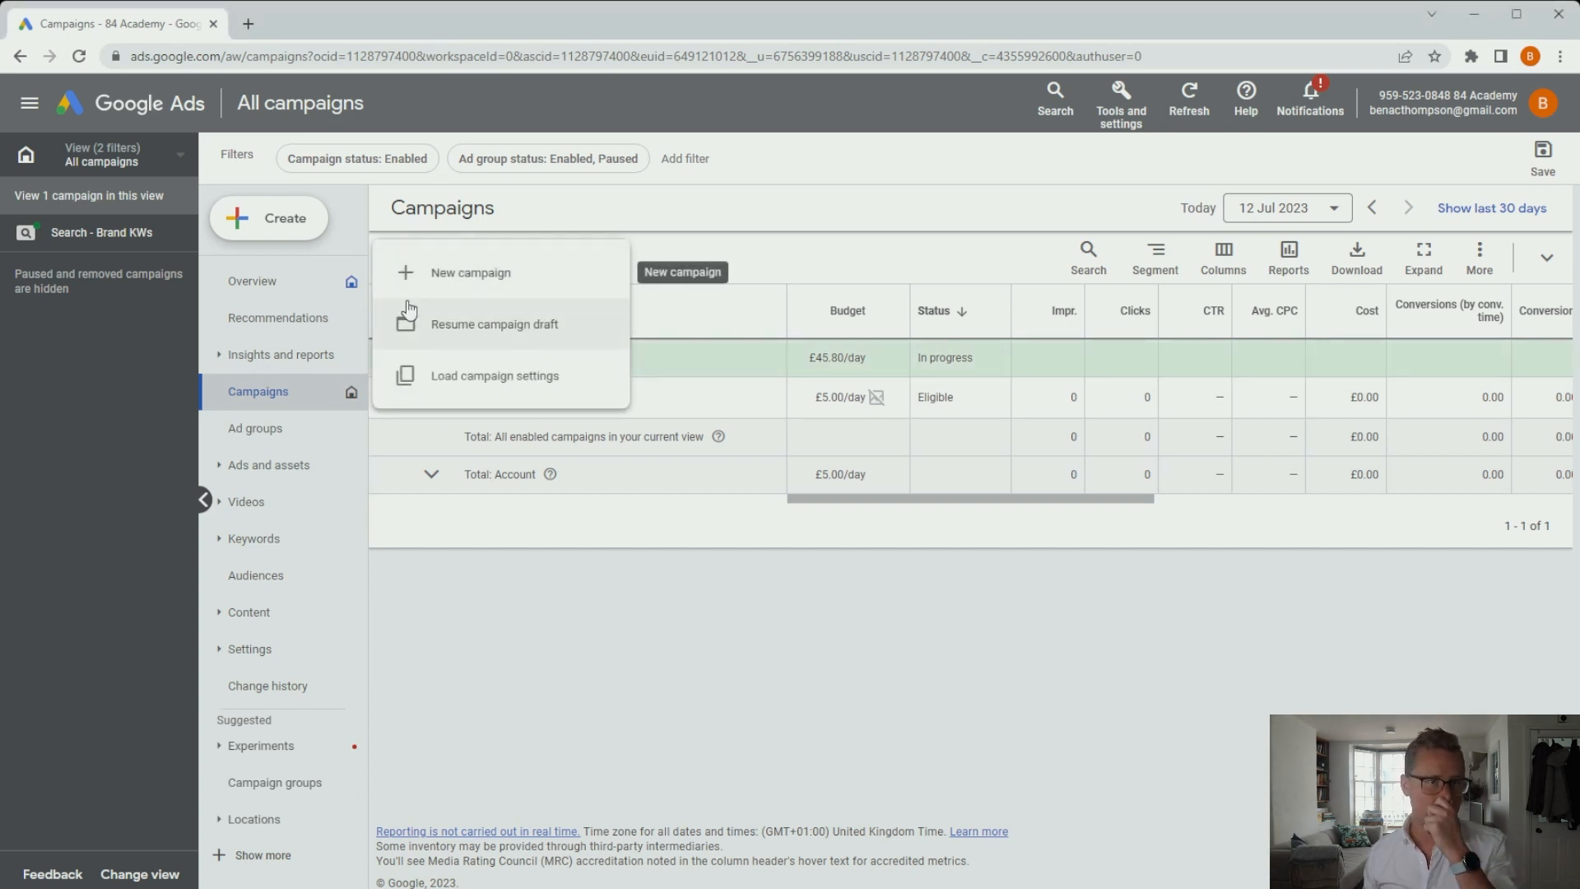
click(271, 282)
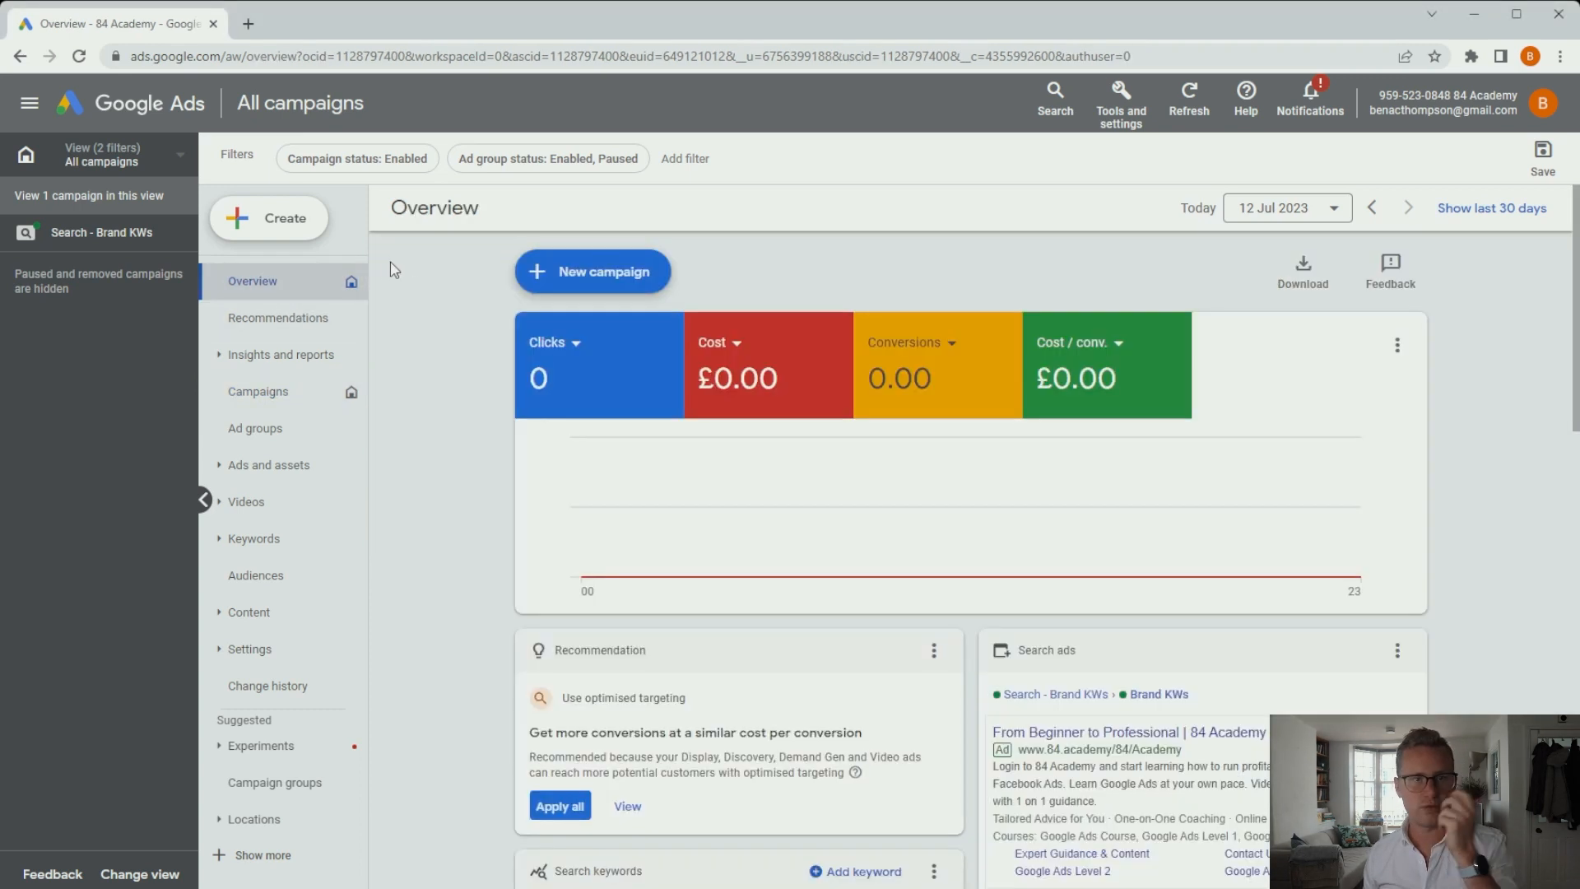
click(574, 270)
click(620, 285)
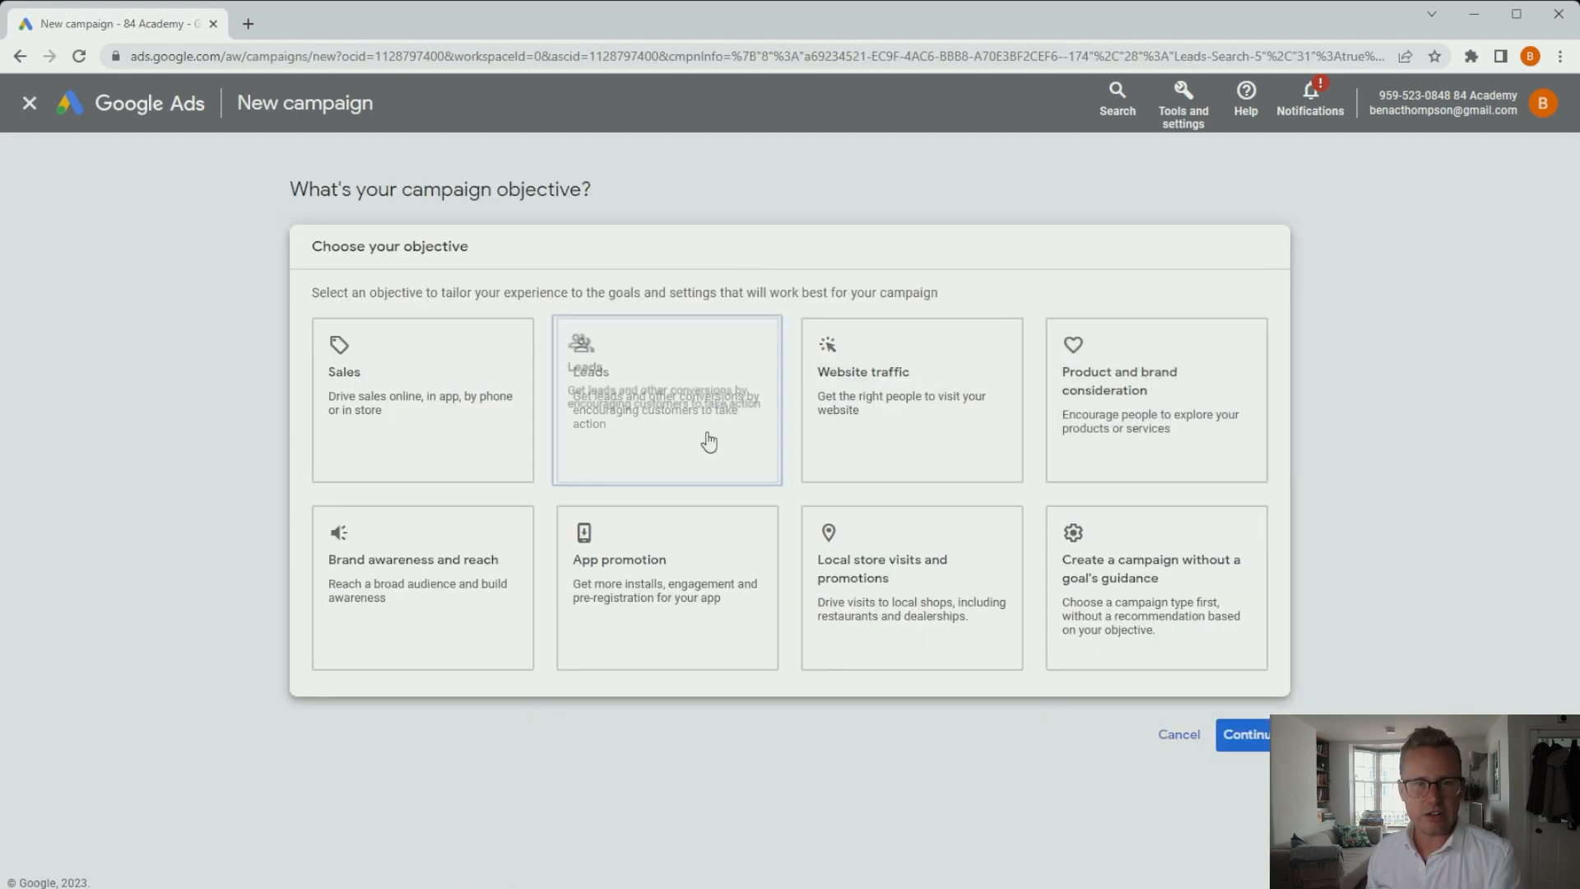
click(609, 447)
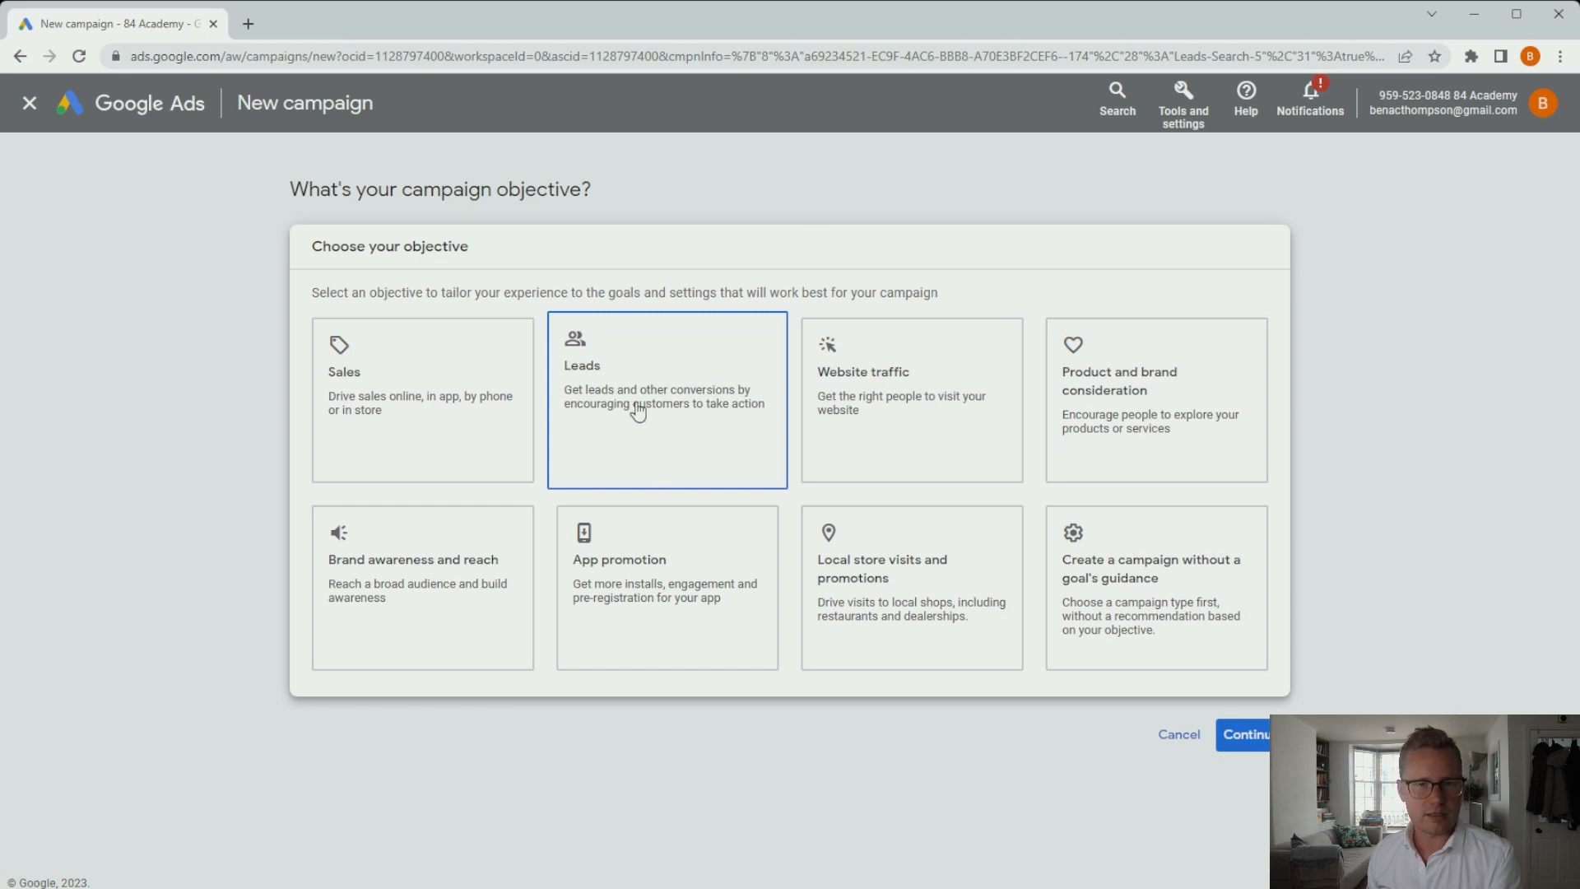
click(1222, 607)
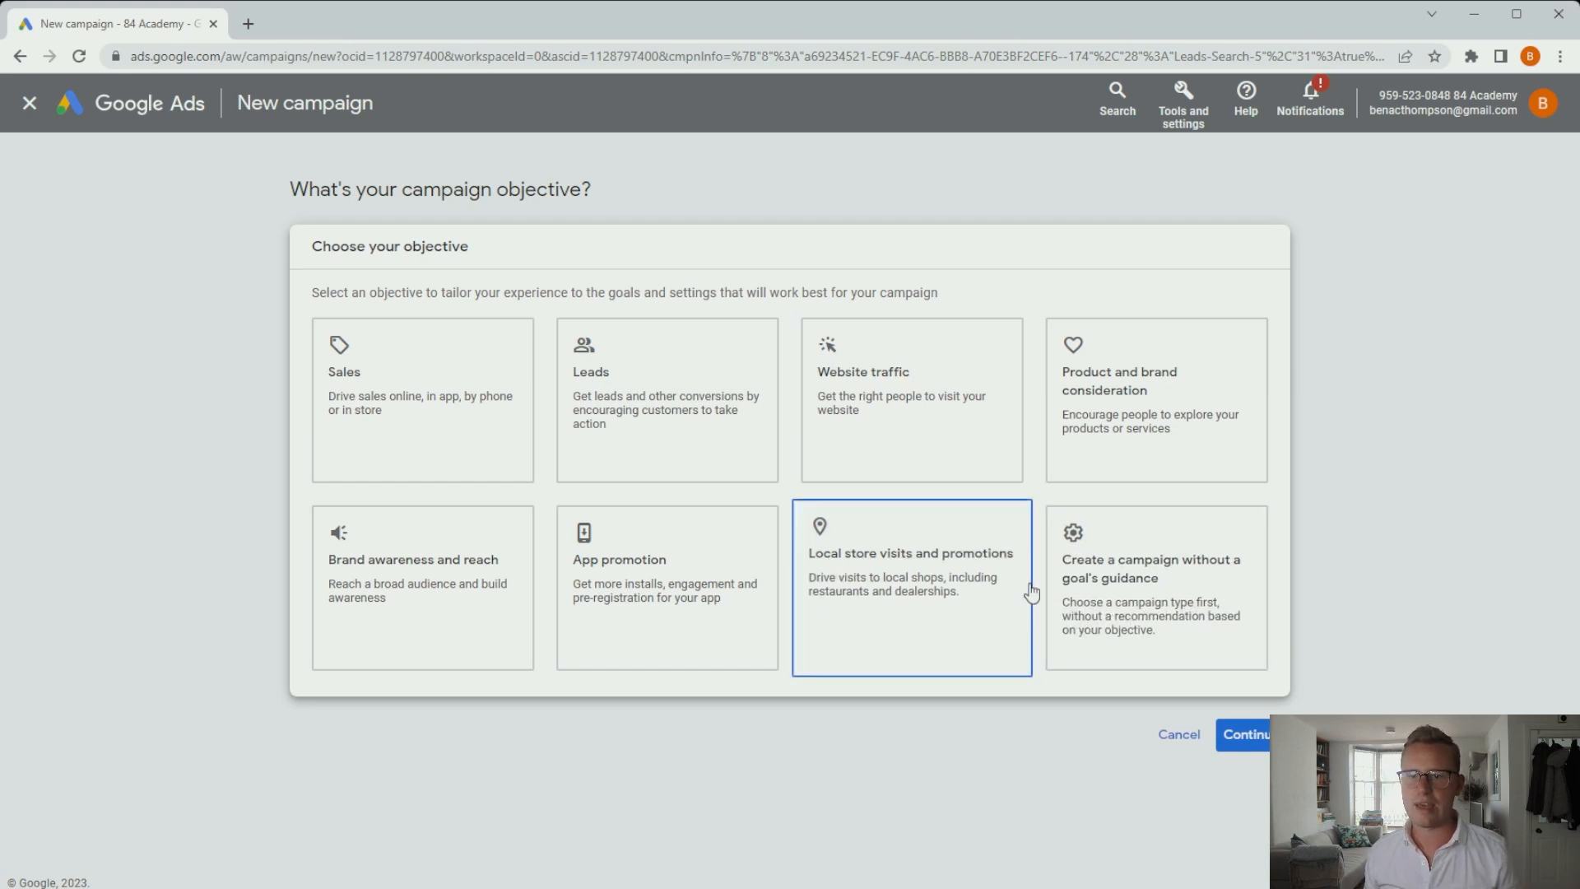
click(688, 441)
scroll(793, 469, down, 5)
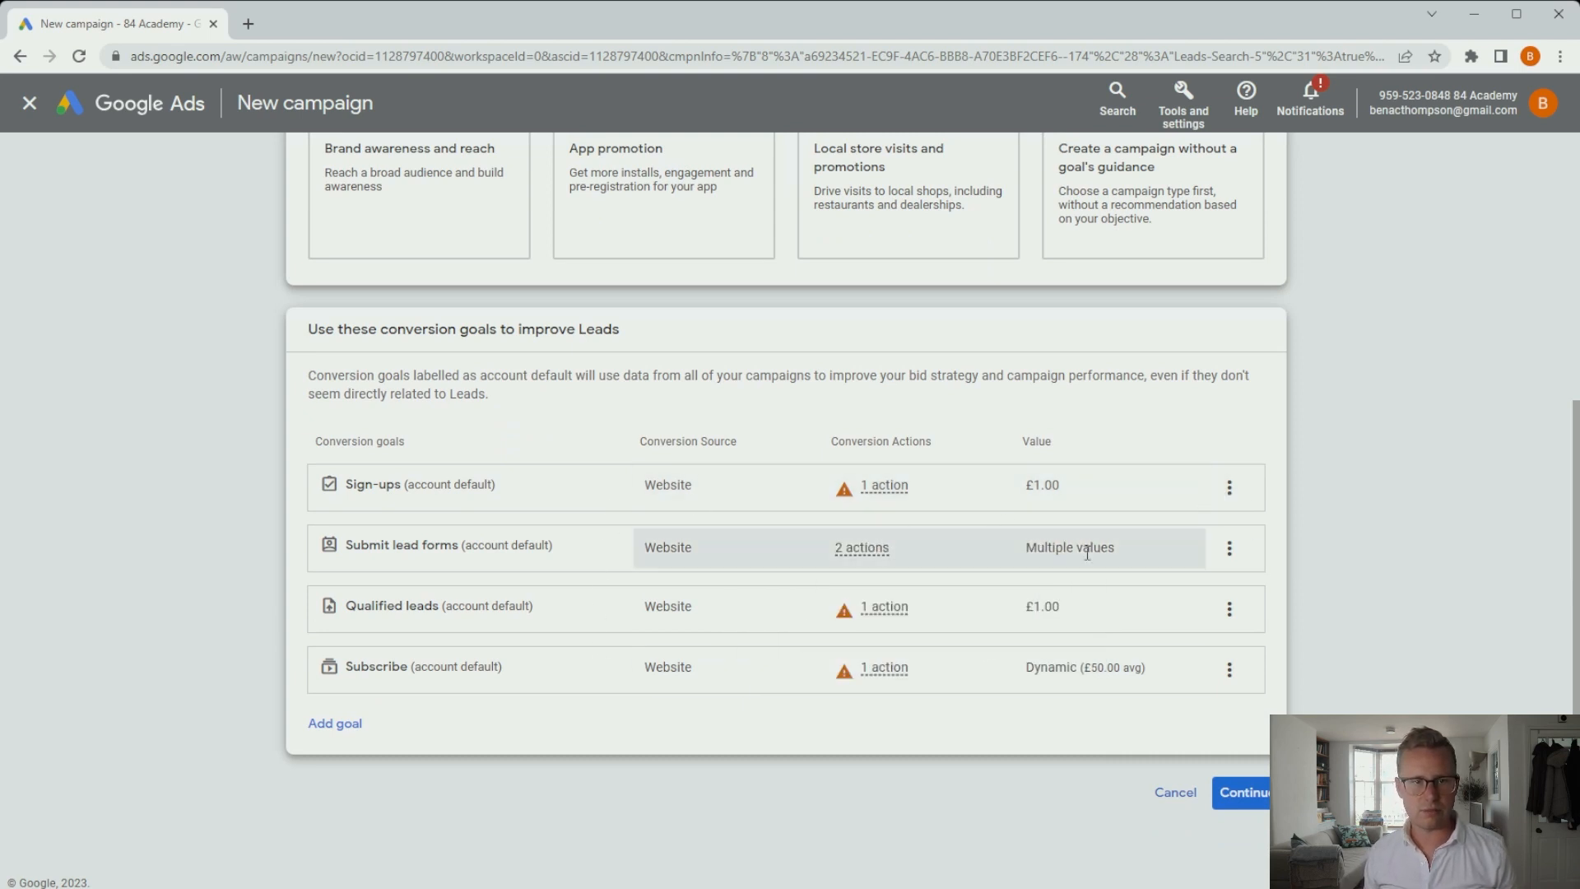
Remove the Sign-ups and Submit lead forms conversion goals.
click(1229, 487)
click(1267, 504)
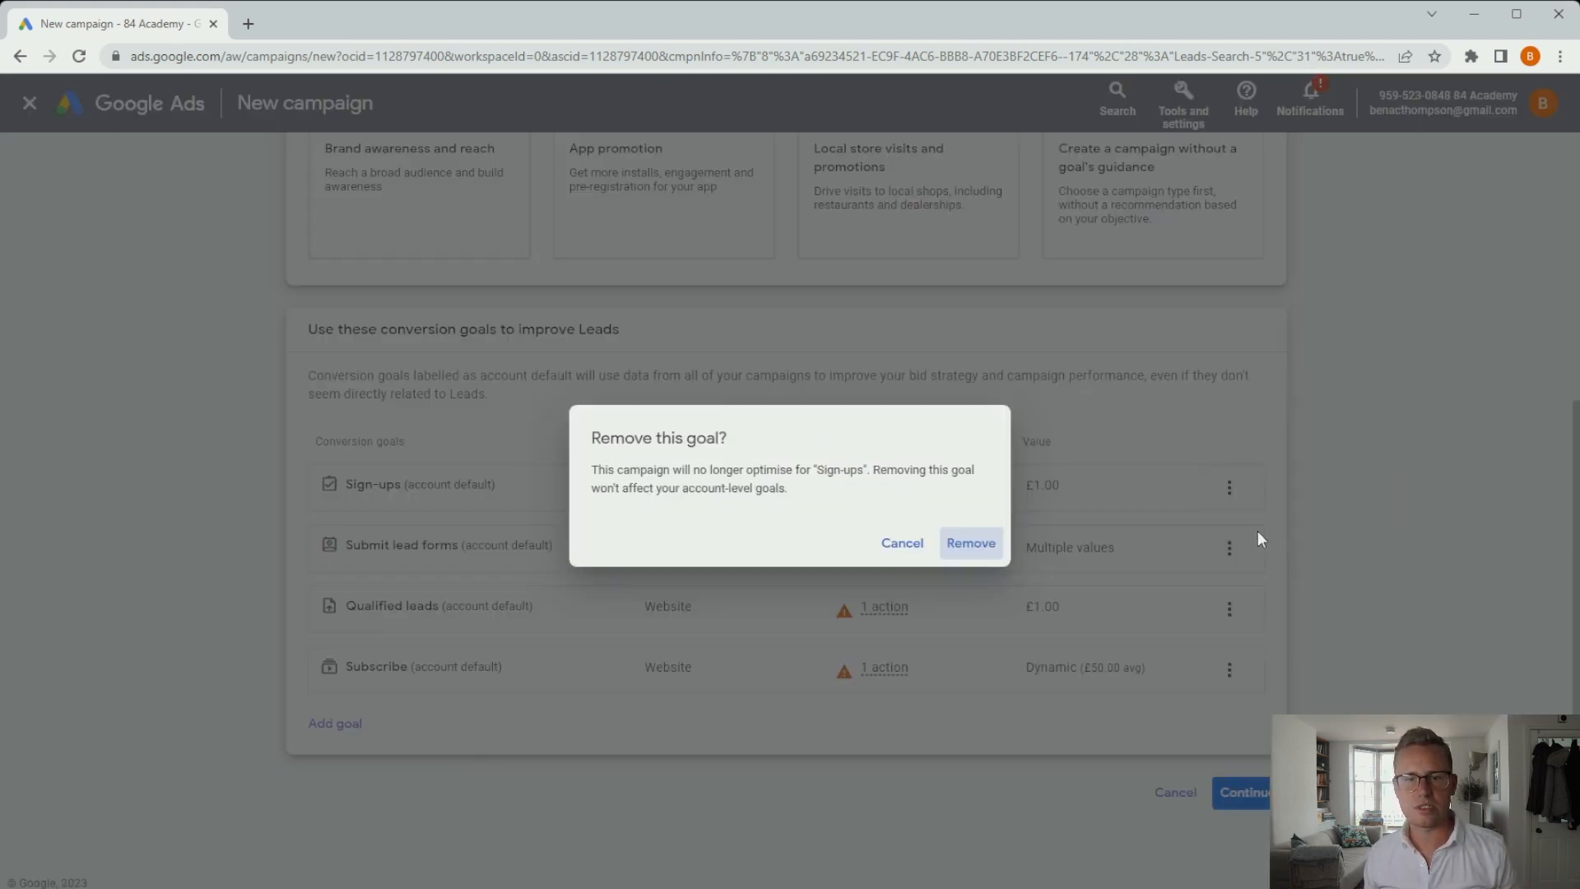
click(971, 543)
click(1229, 547)
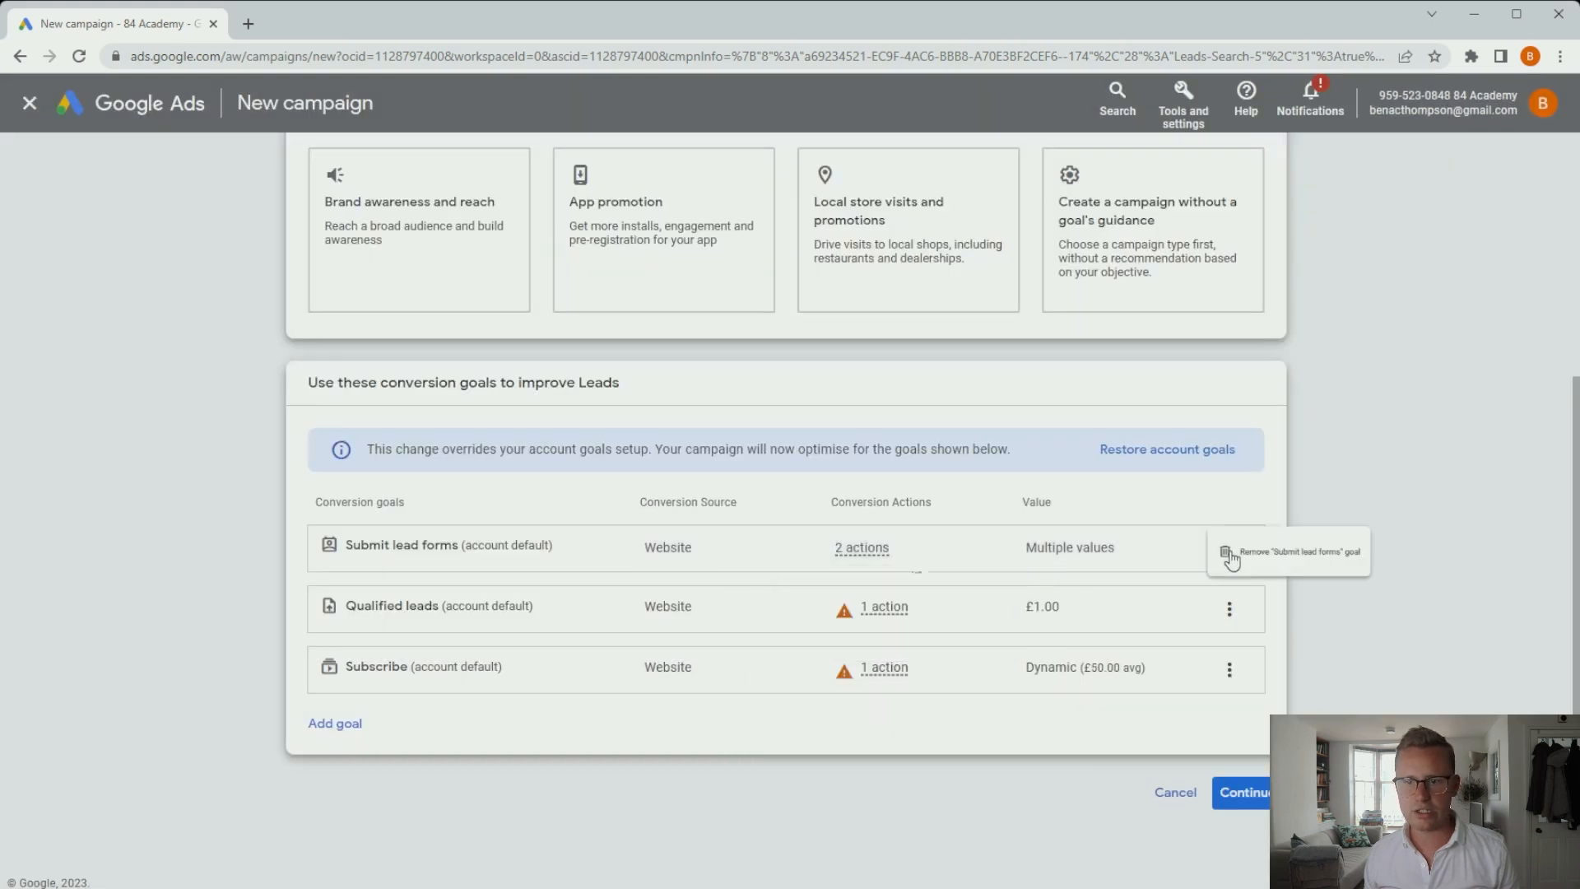
click(1288, 563)
click(975, 545)
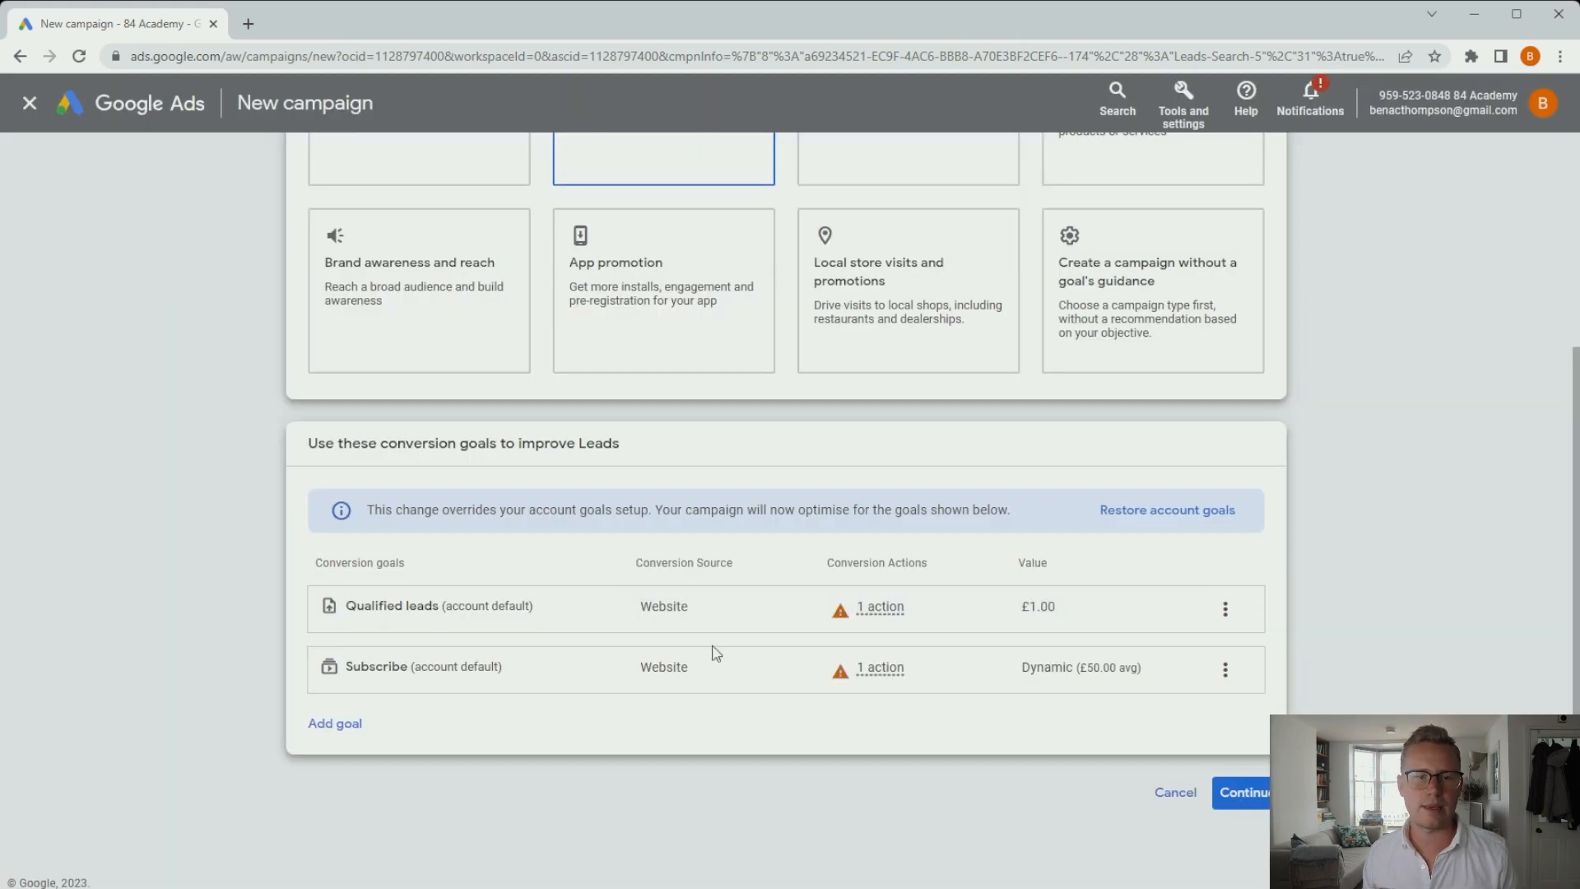
Remove the Subscribe goal, leaving Qualified leads, and continue to campaign type.
drag(400, 607, 499, 605)
click(552, 613)
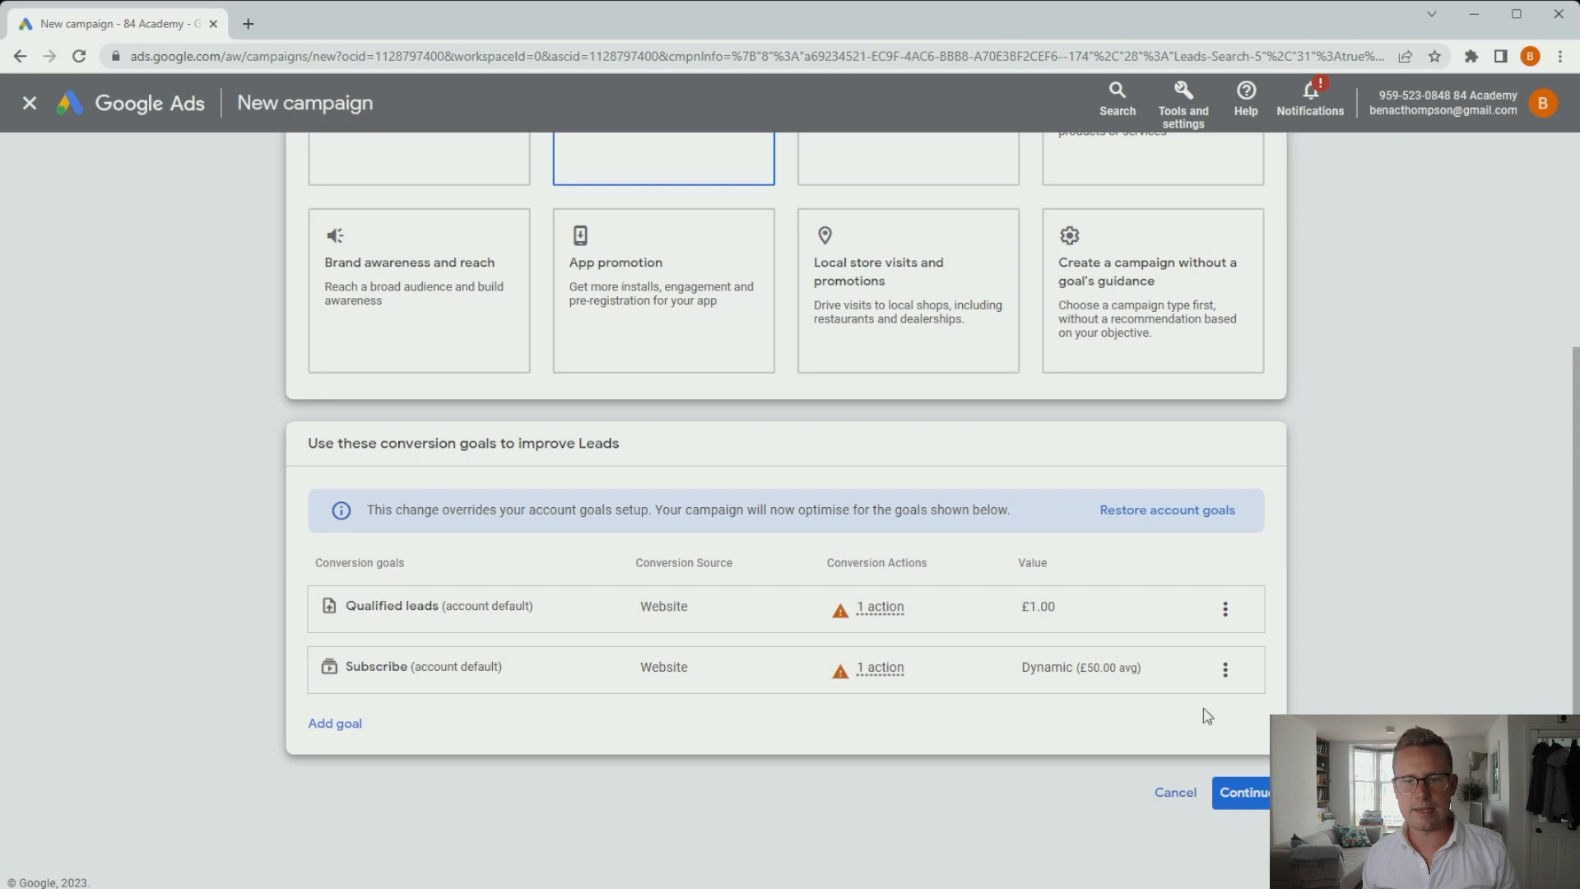
click(1225, 669)
click(1282, 680)
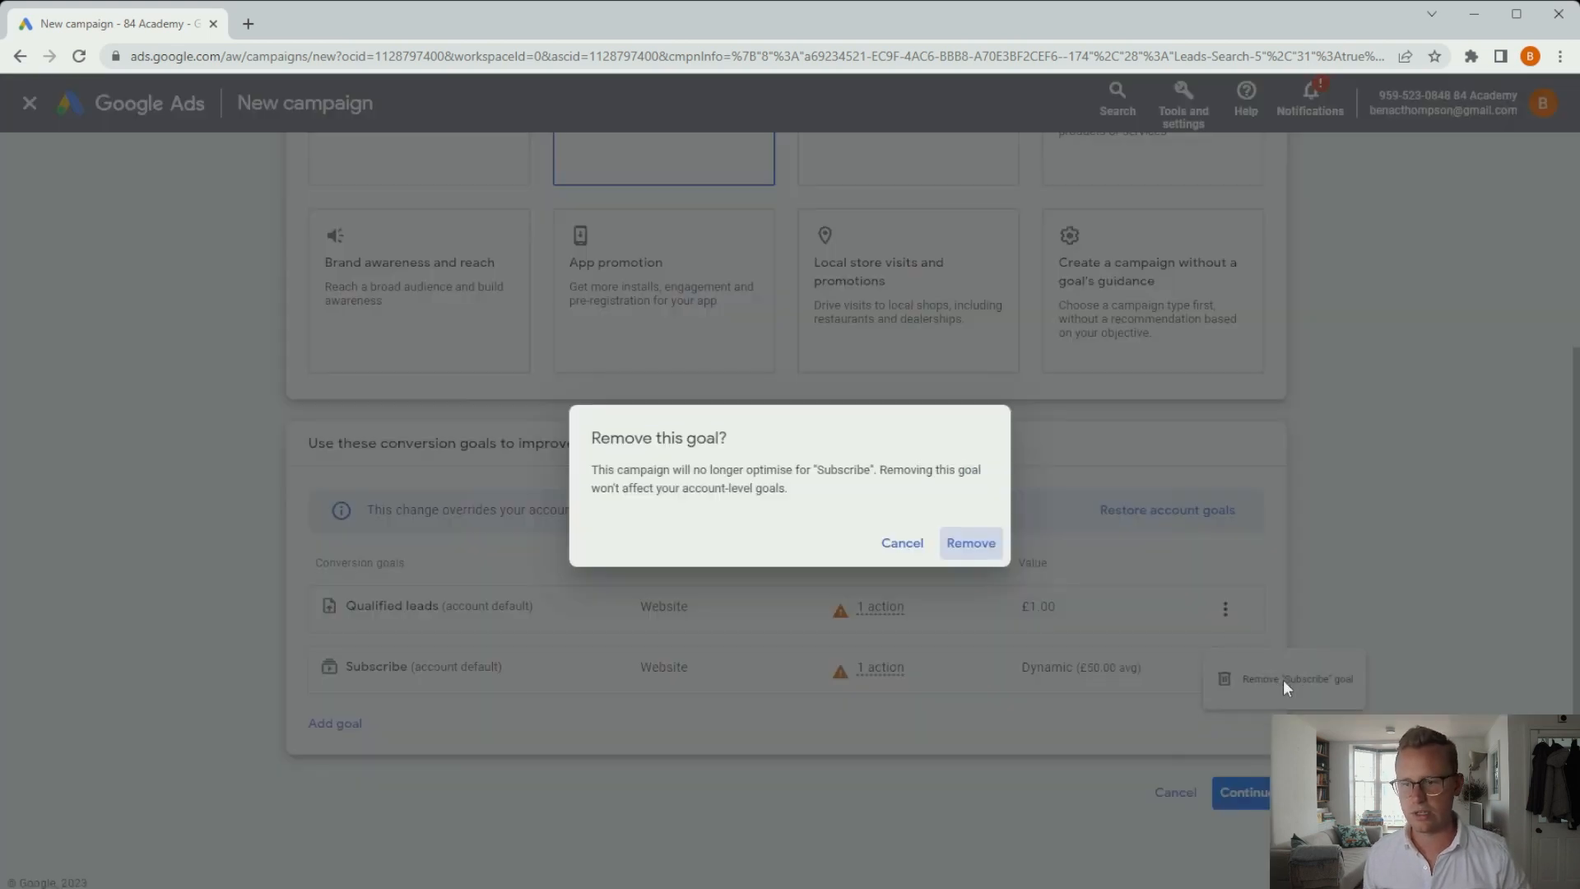
click(973, 546)
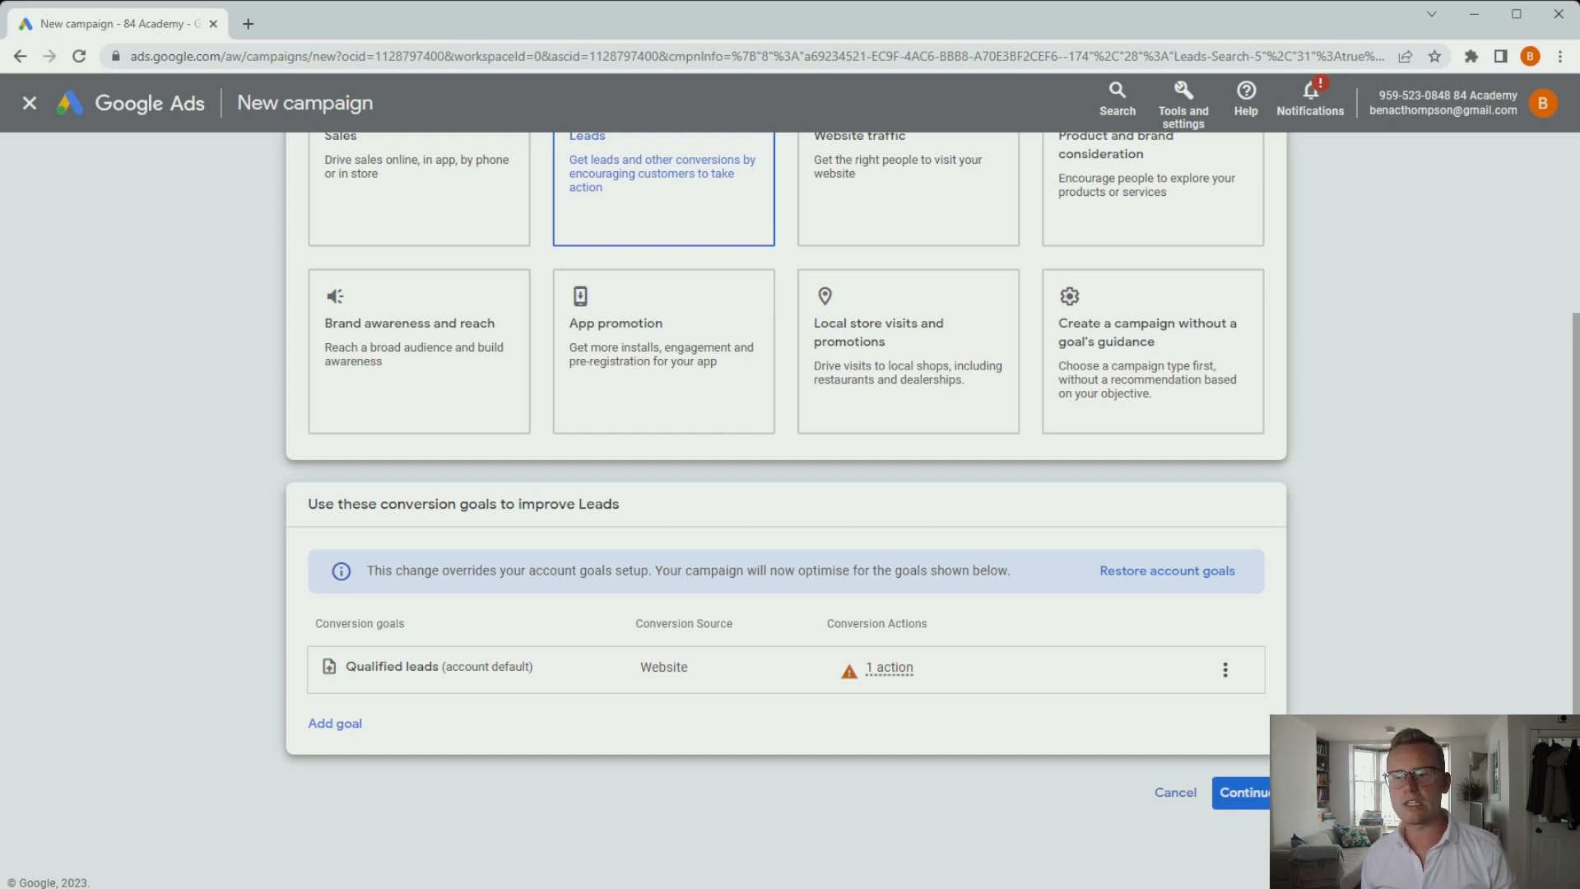
click(1246, 805)
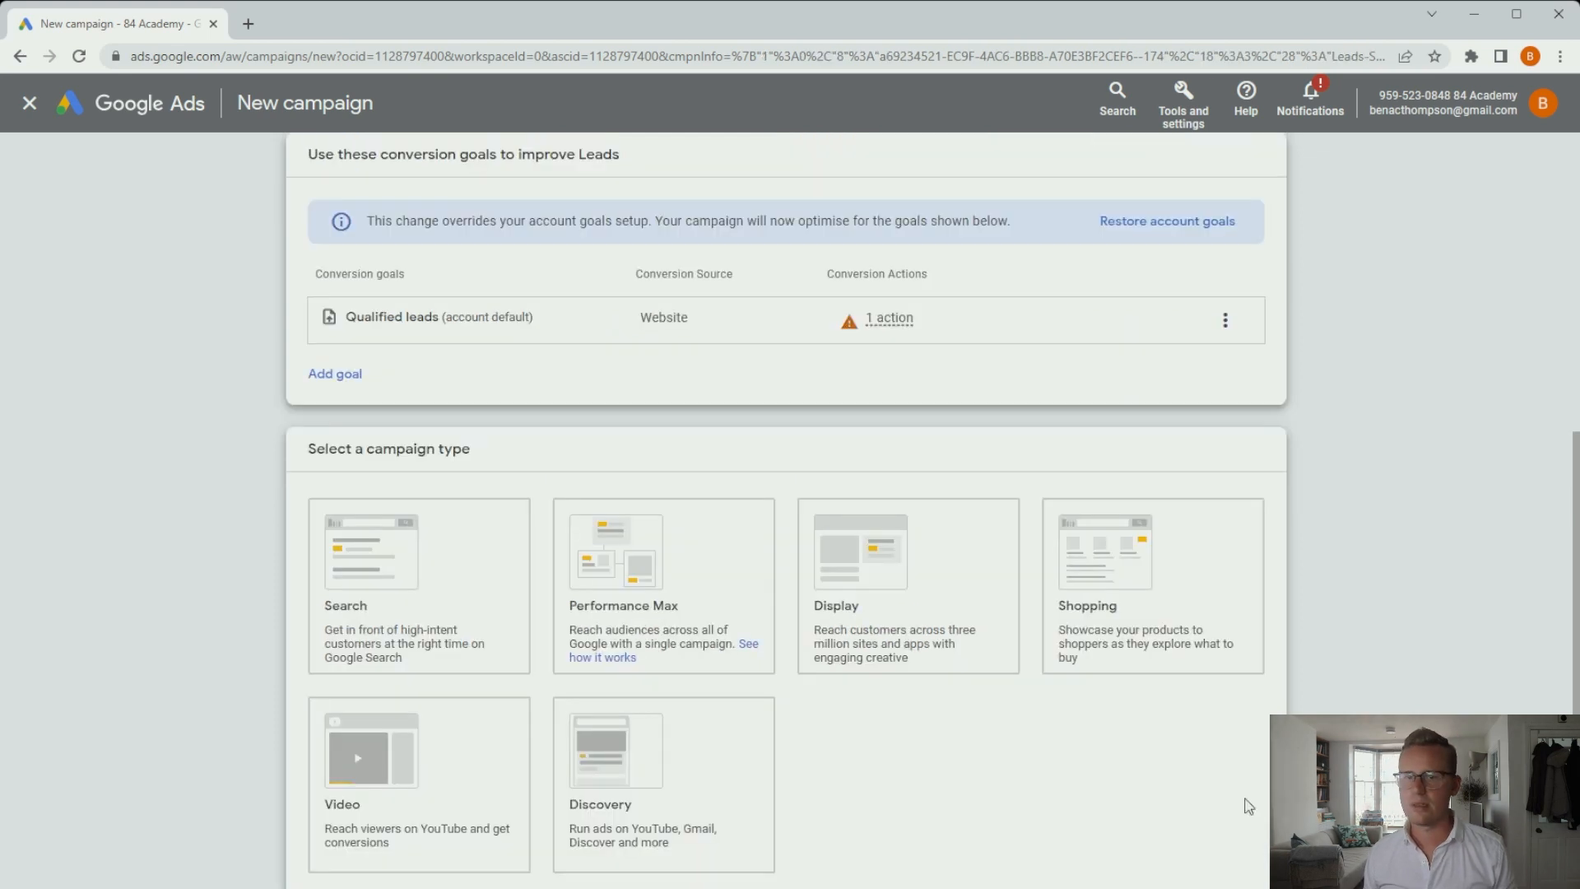
Choose the Search campaign type with Website visits as the only way to reach the goal.
scroll(669, 412, down, 2)
click(681, 422)
click(526, 412)
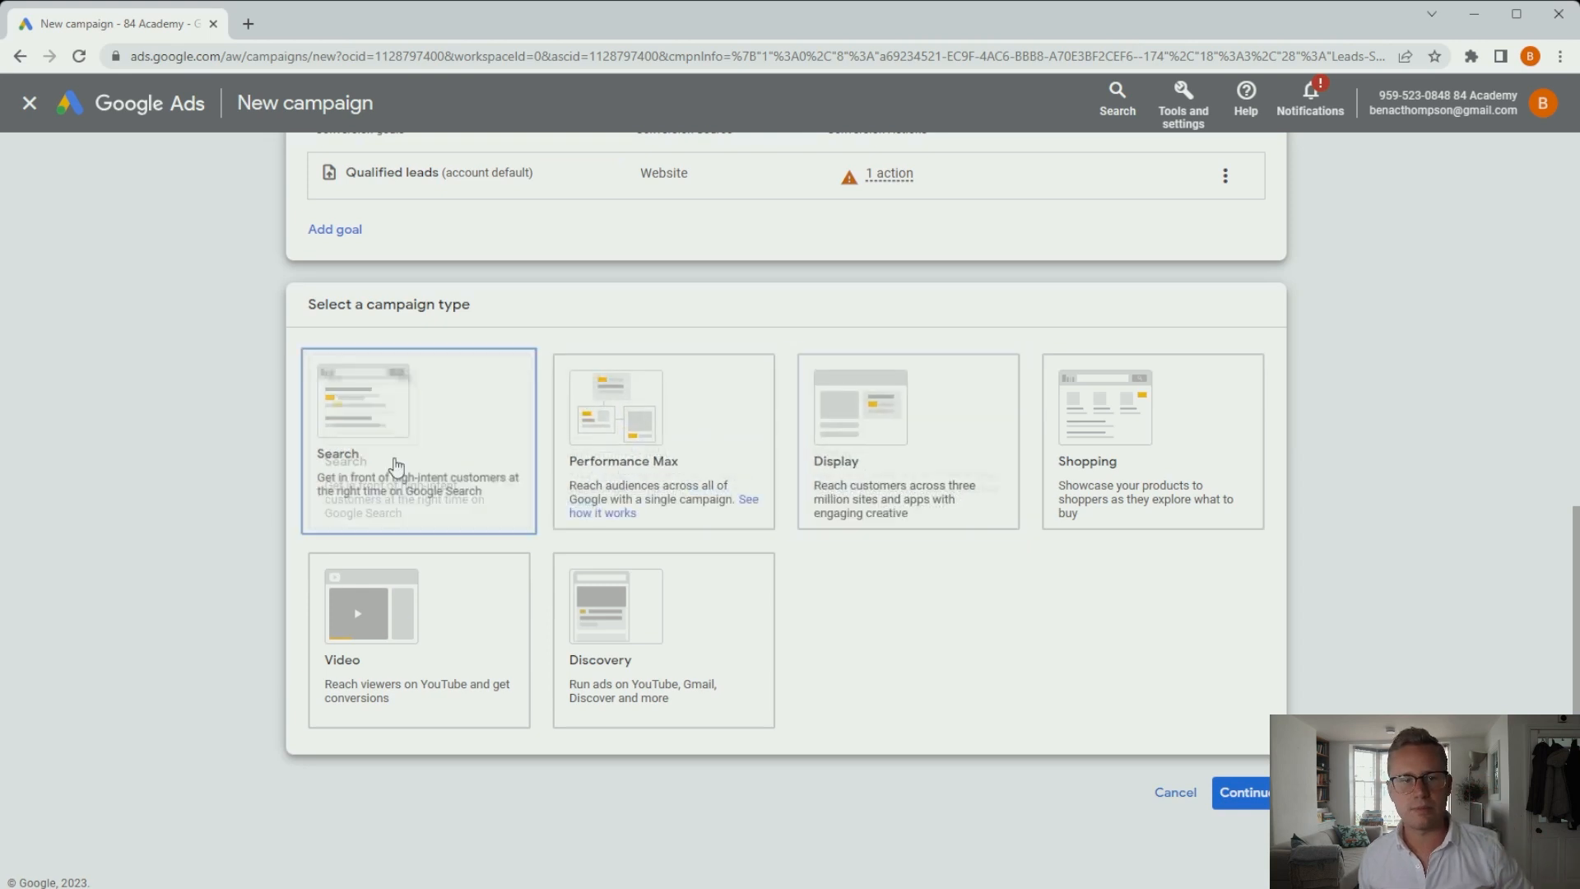
scroll(398, 463, down, 5)
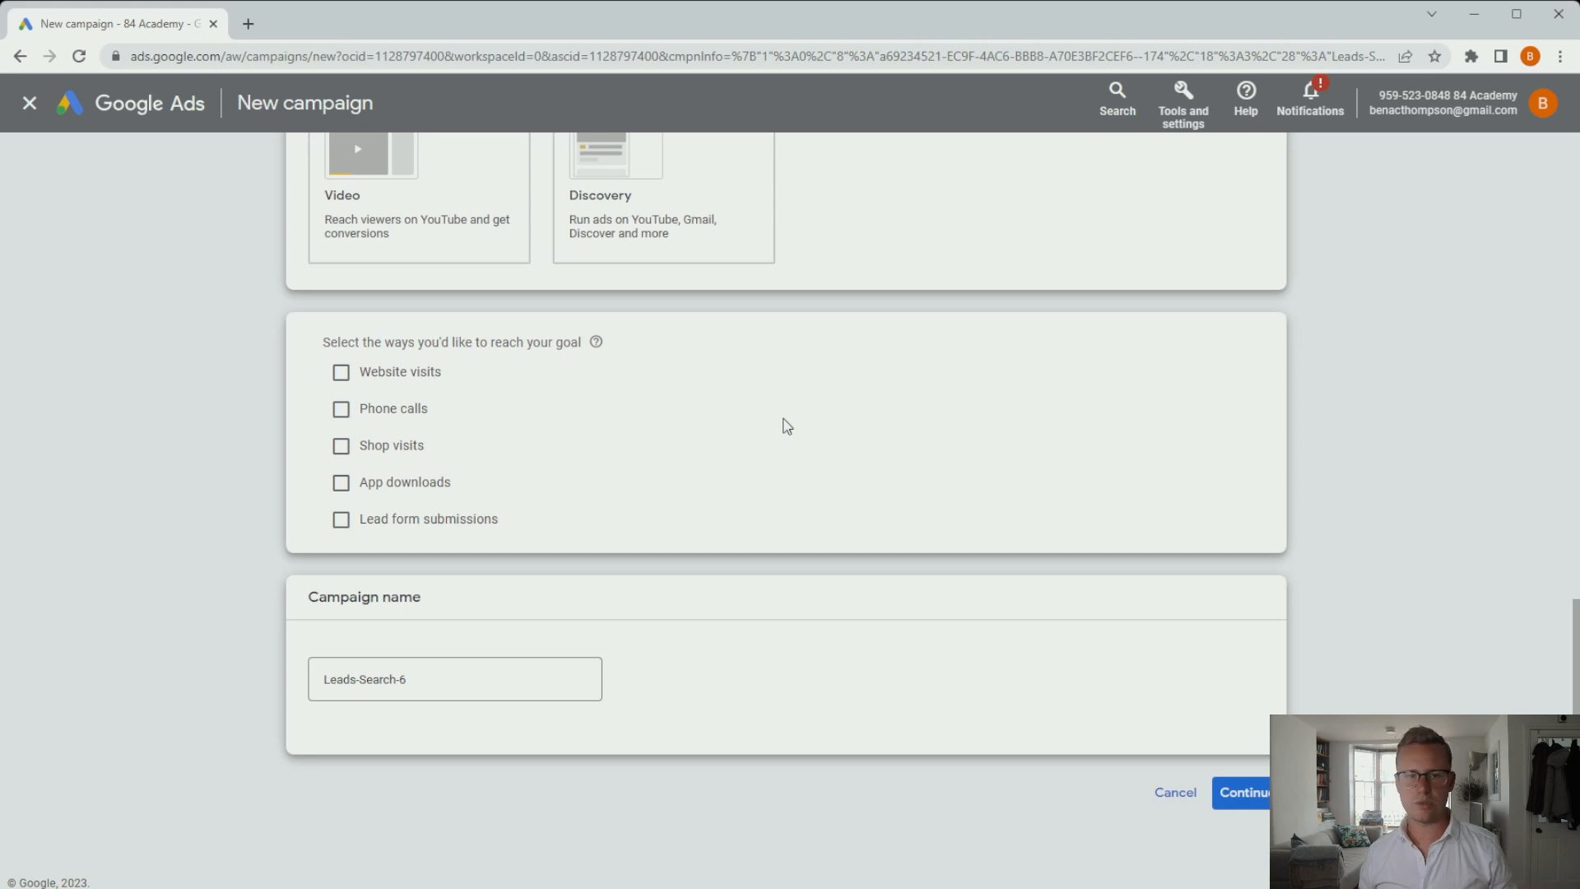
click(346, 374)
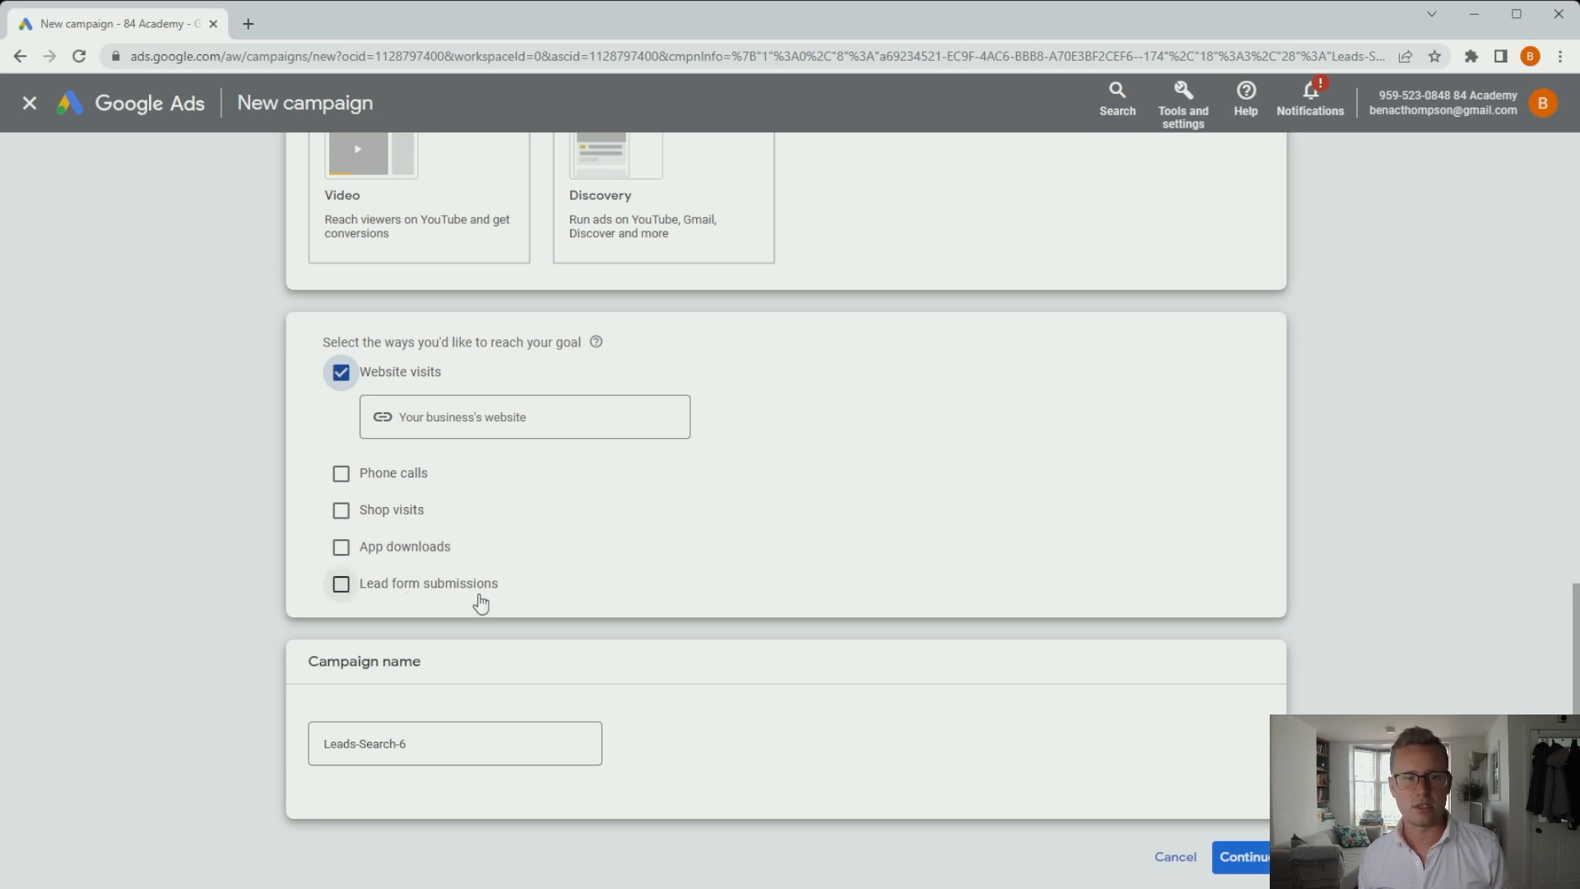
click(342, 586)
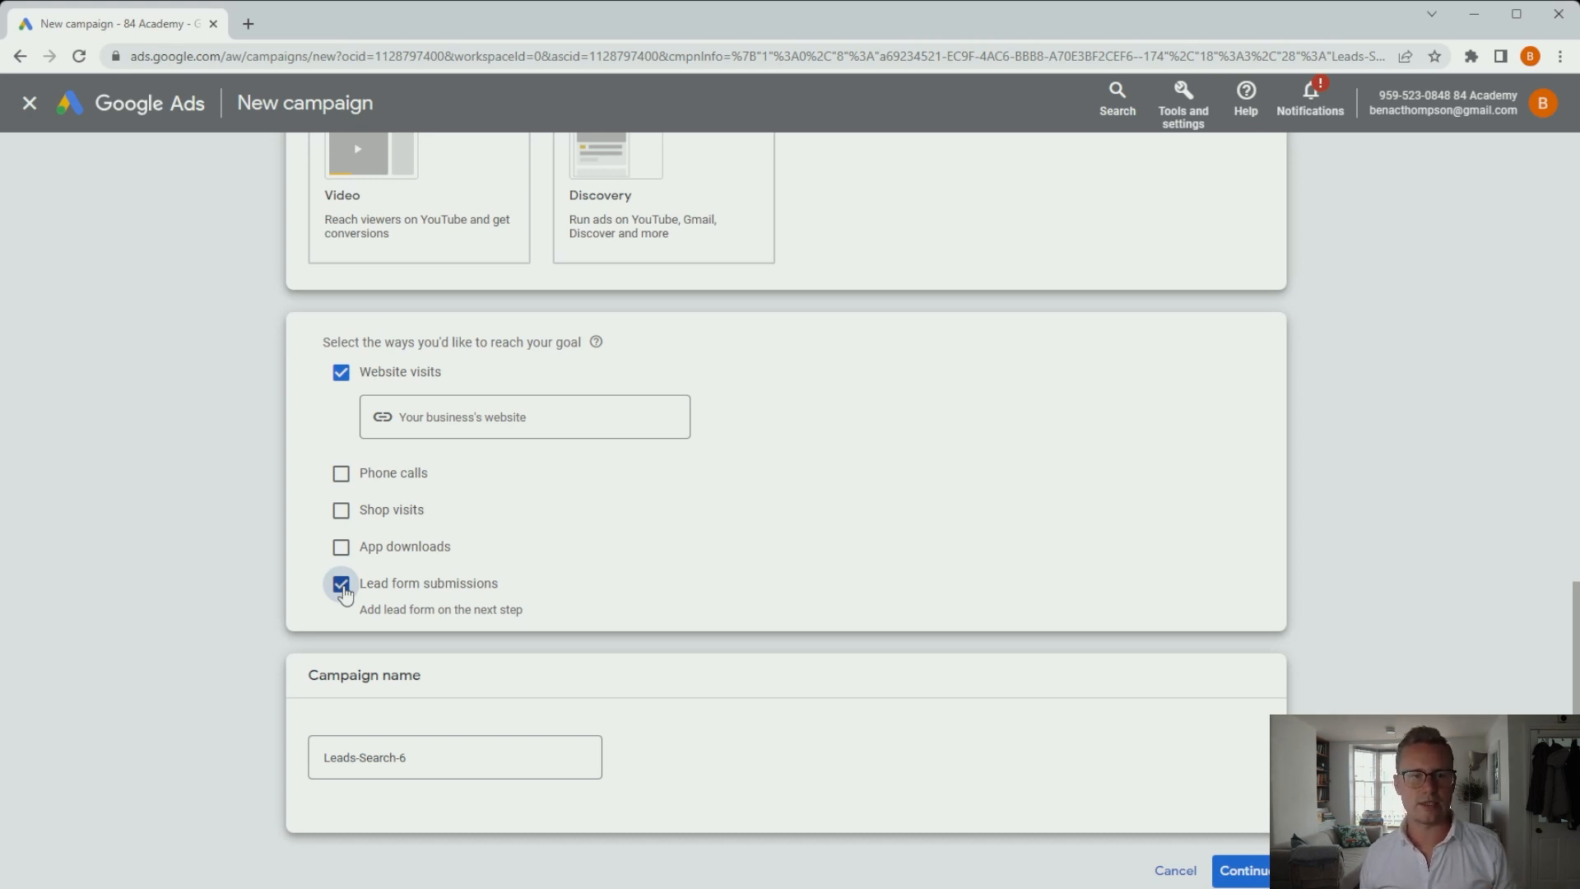
click(340, 585)
click(439, 419)
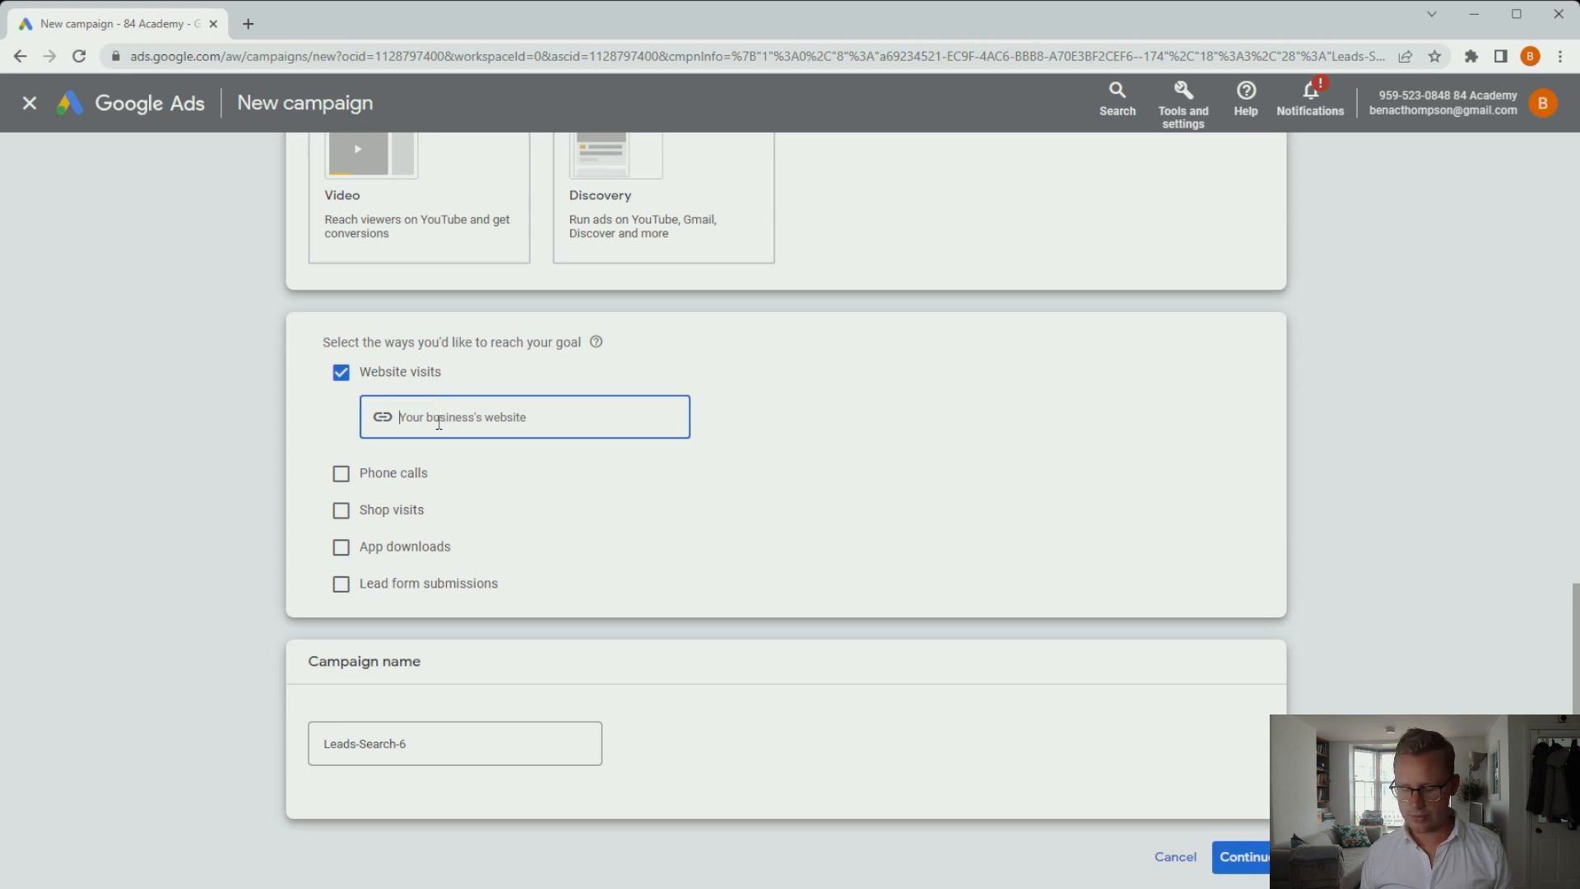
Enter website 84.ACADEMY, rename the campaign 'Lead Generation Campaign - Test', and start it fresh, not from the draft.
text(84.ACADEMY)
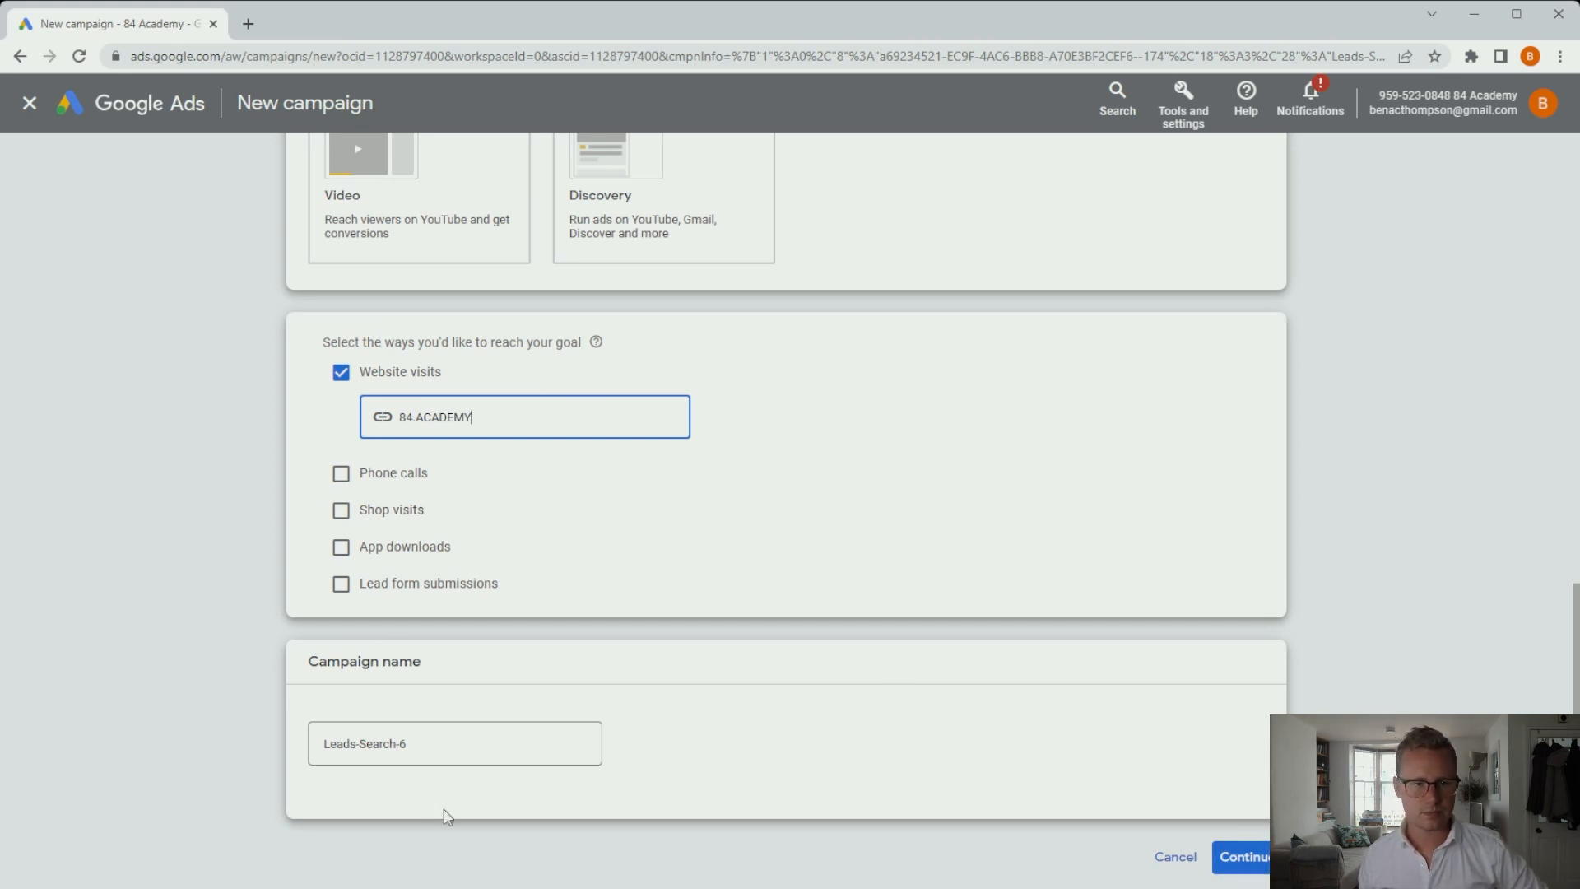
scroll(530, 732, down, 1)
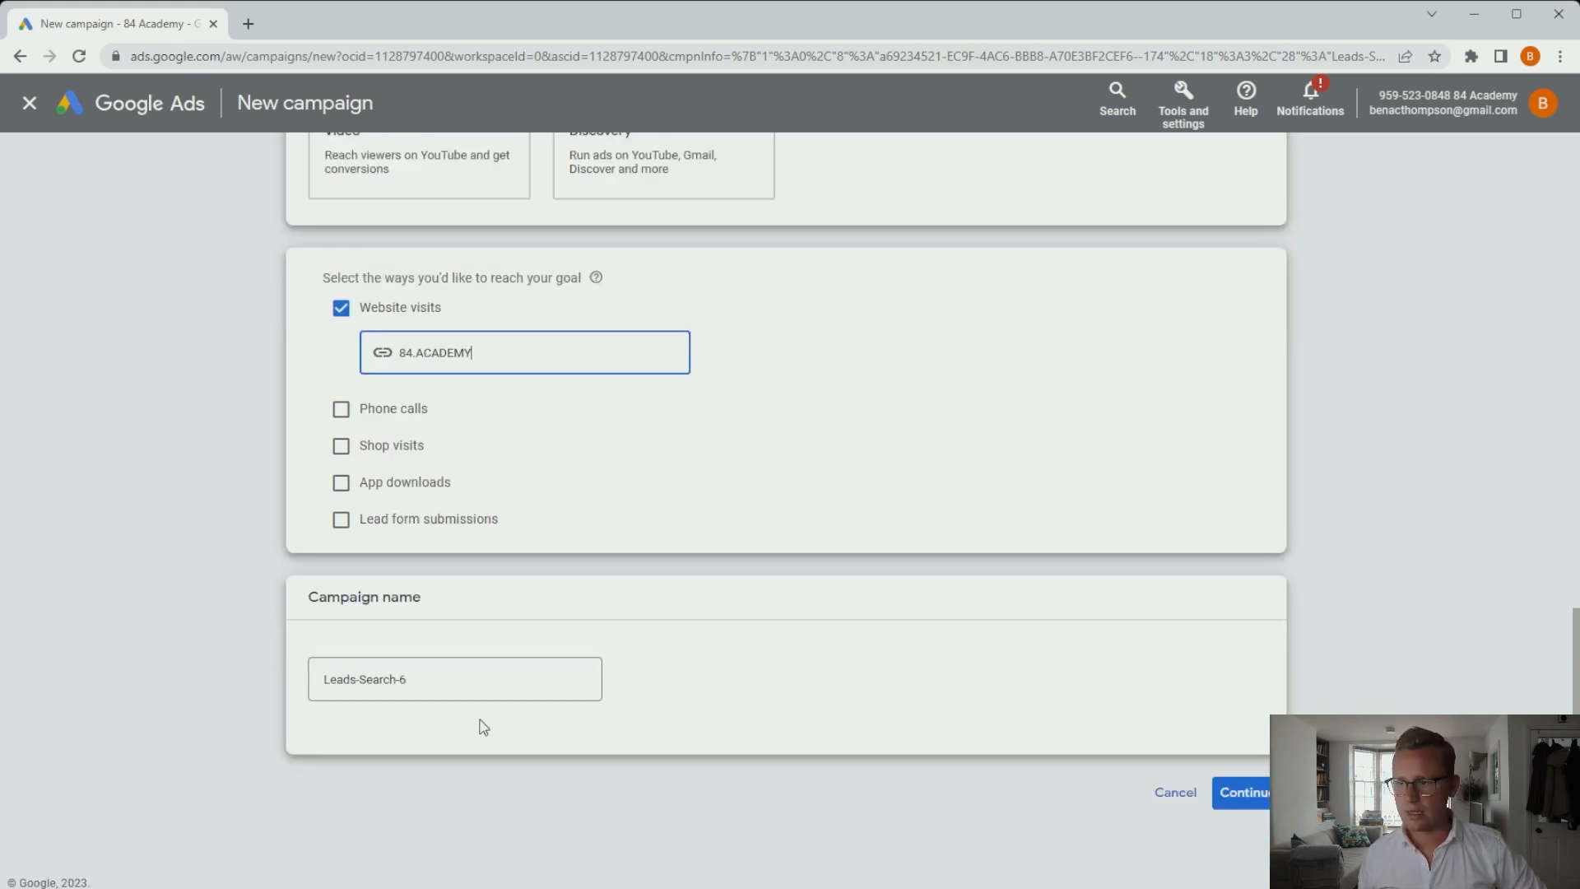
click(448, 680)
drag(448, 680, 187, 689)
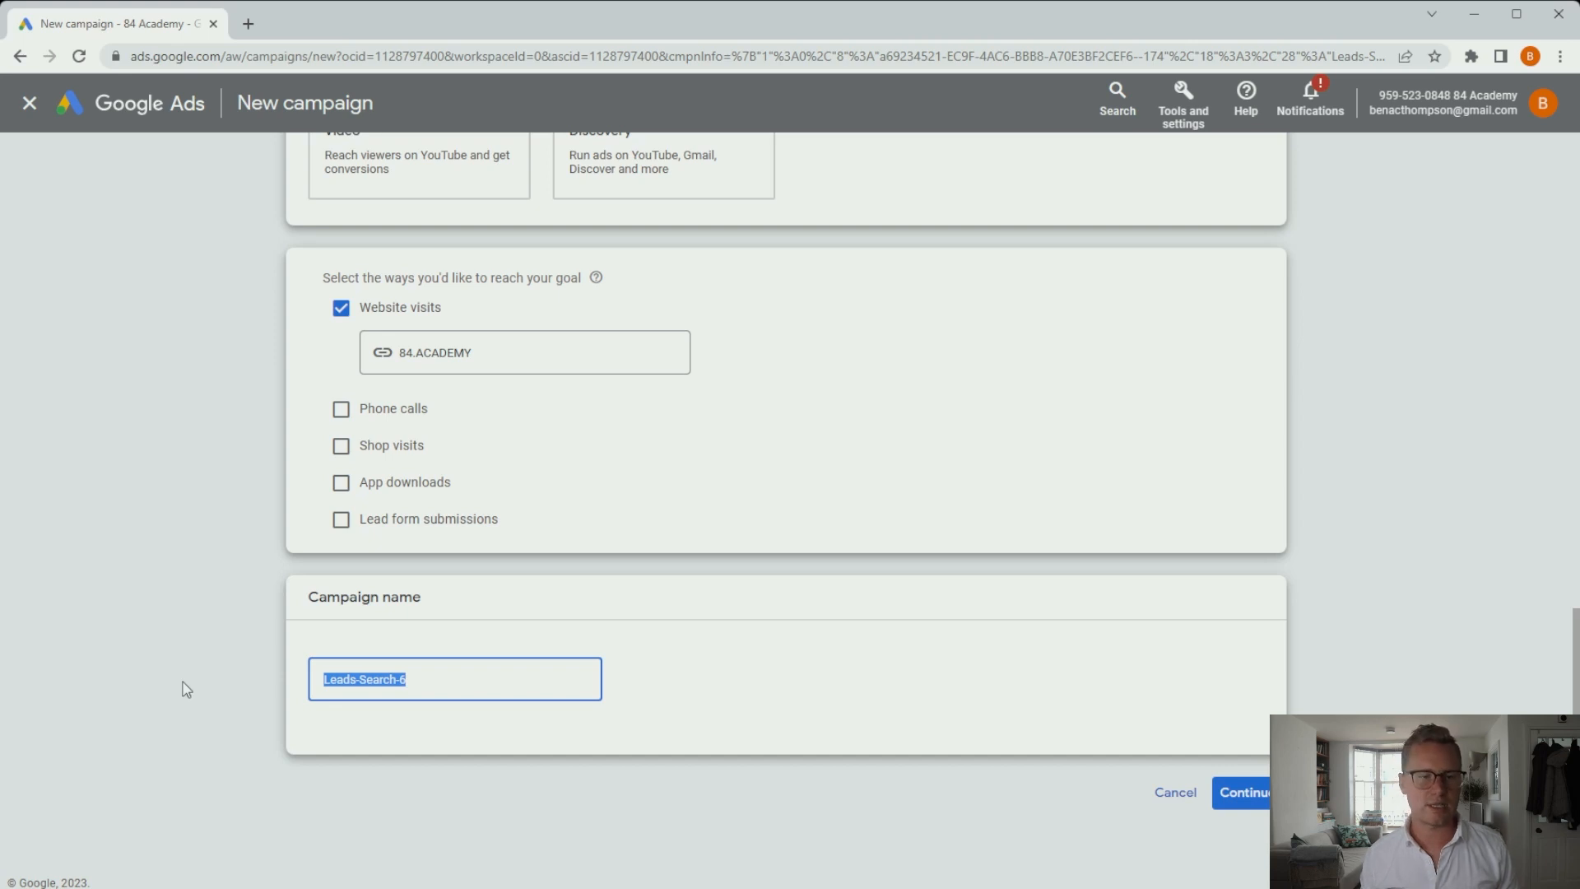
text(Lead )
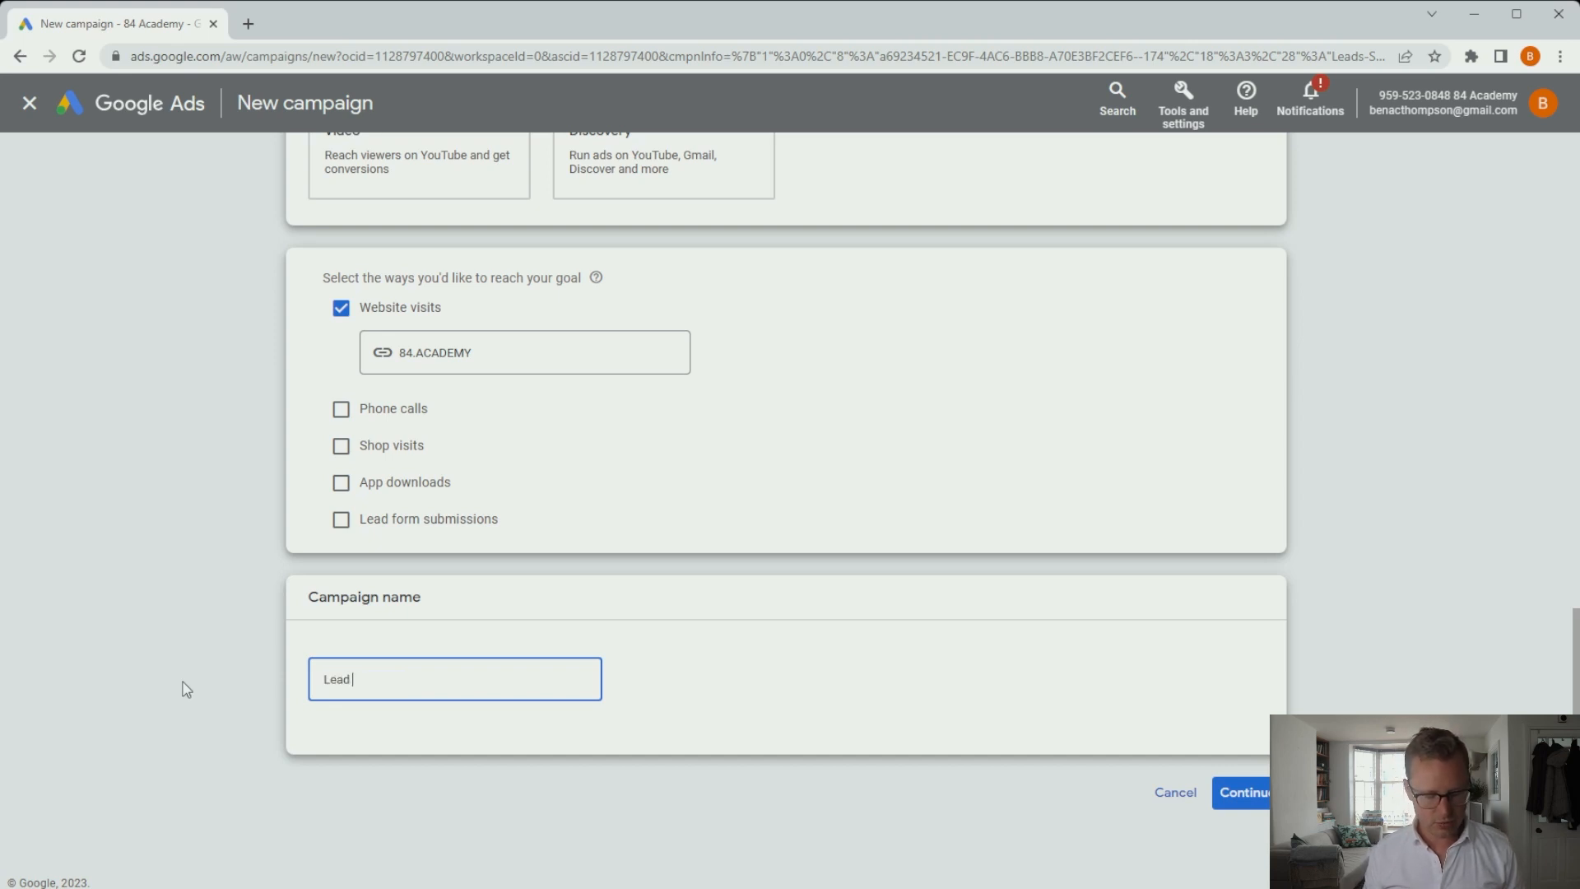
text(Generation )
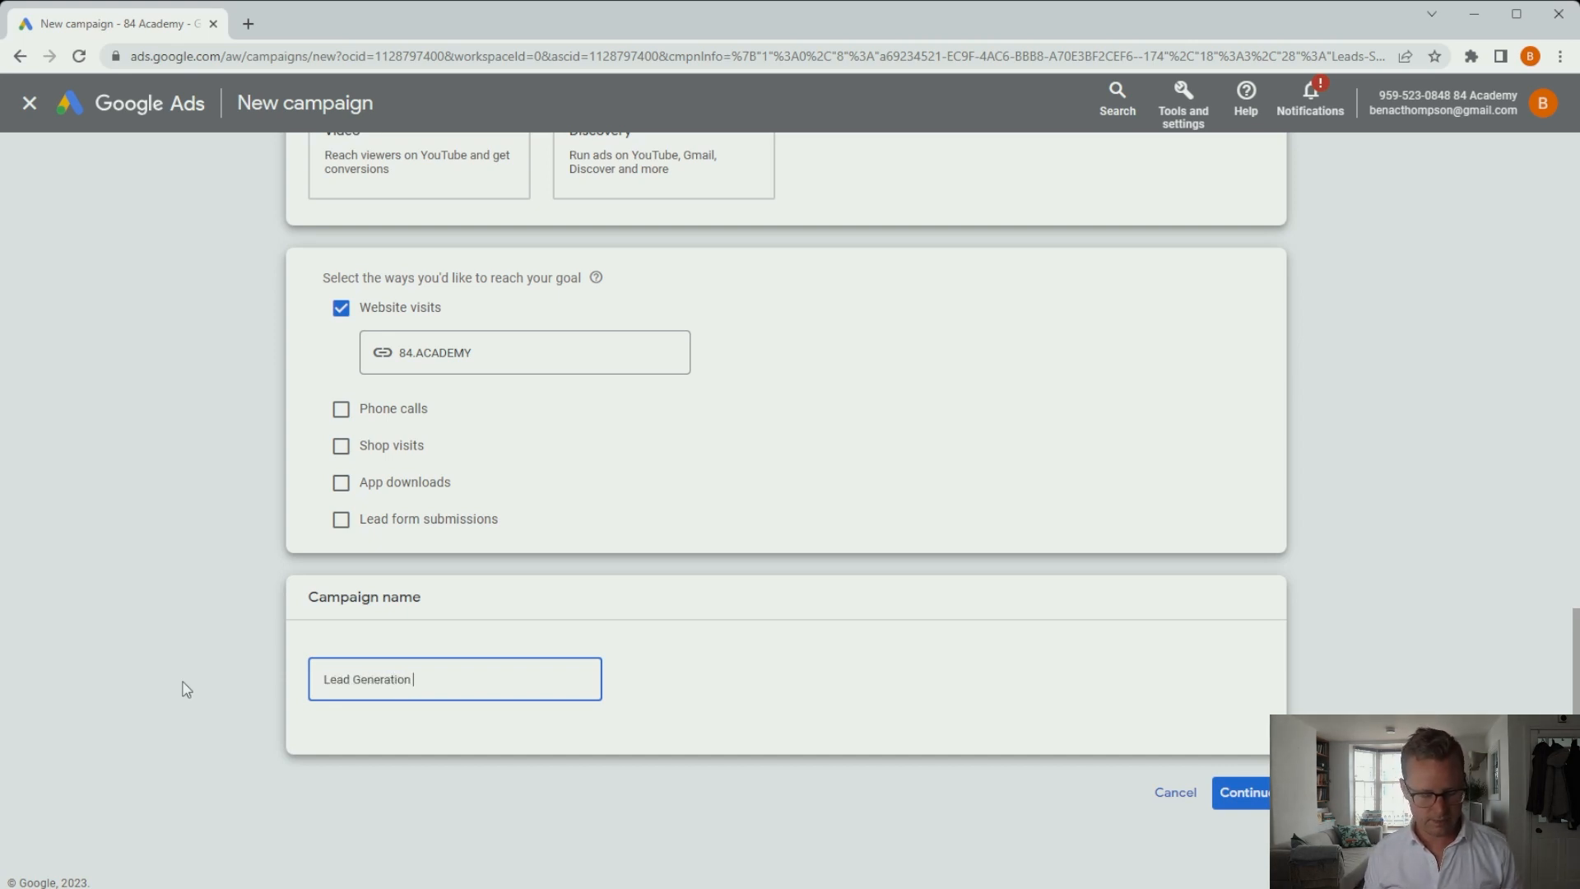
text(Campaign _ Test)
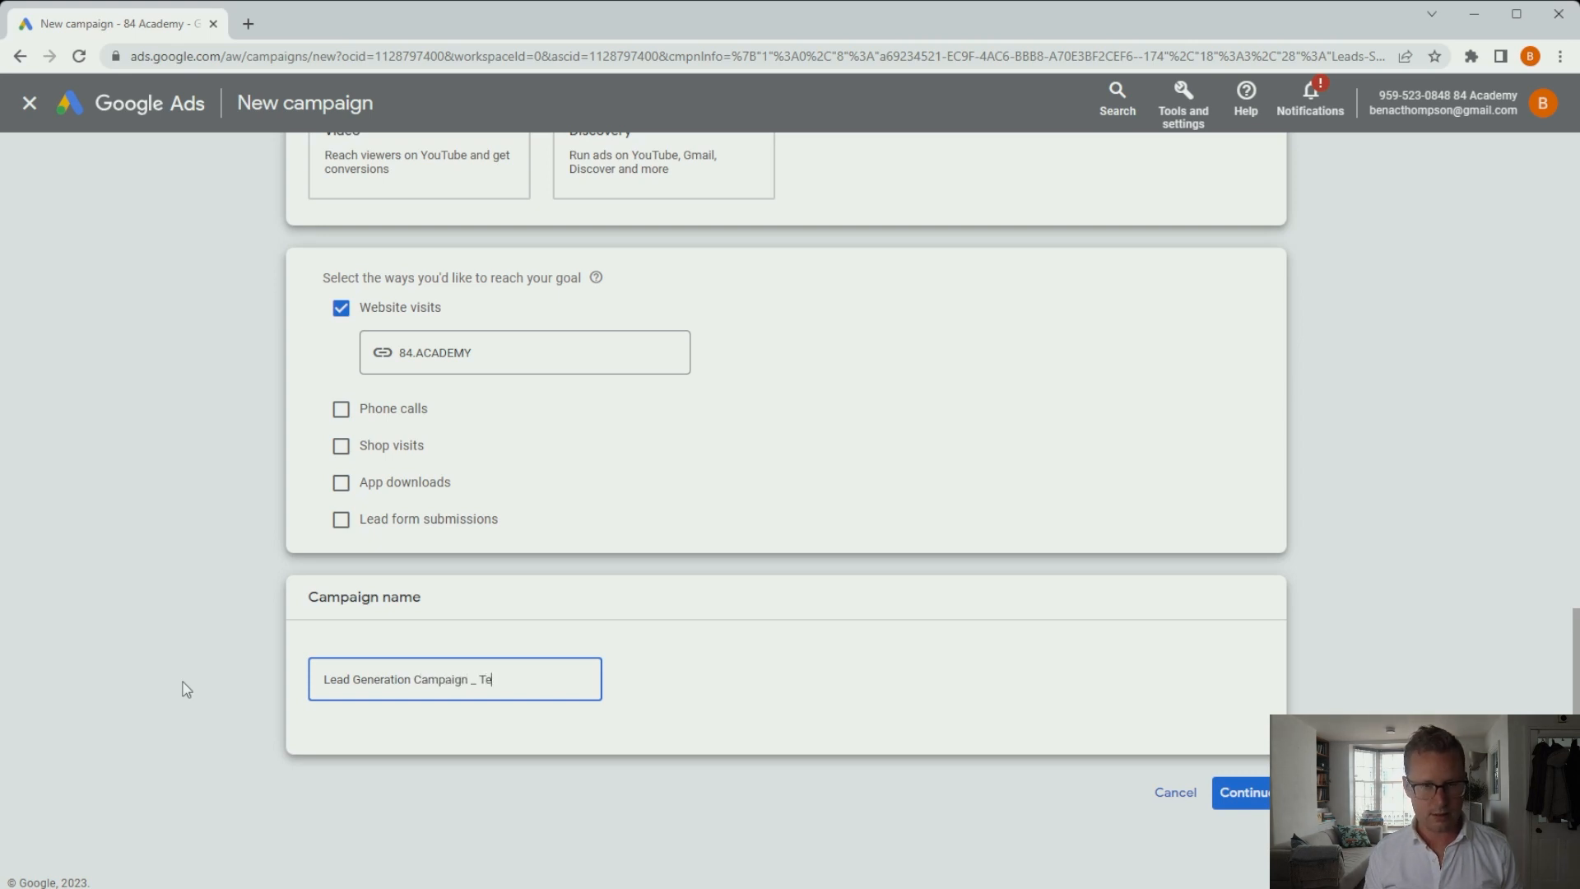
click(1246, 791)
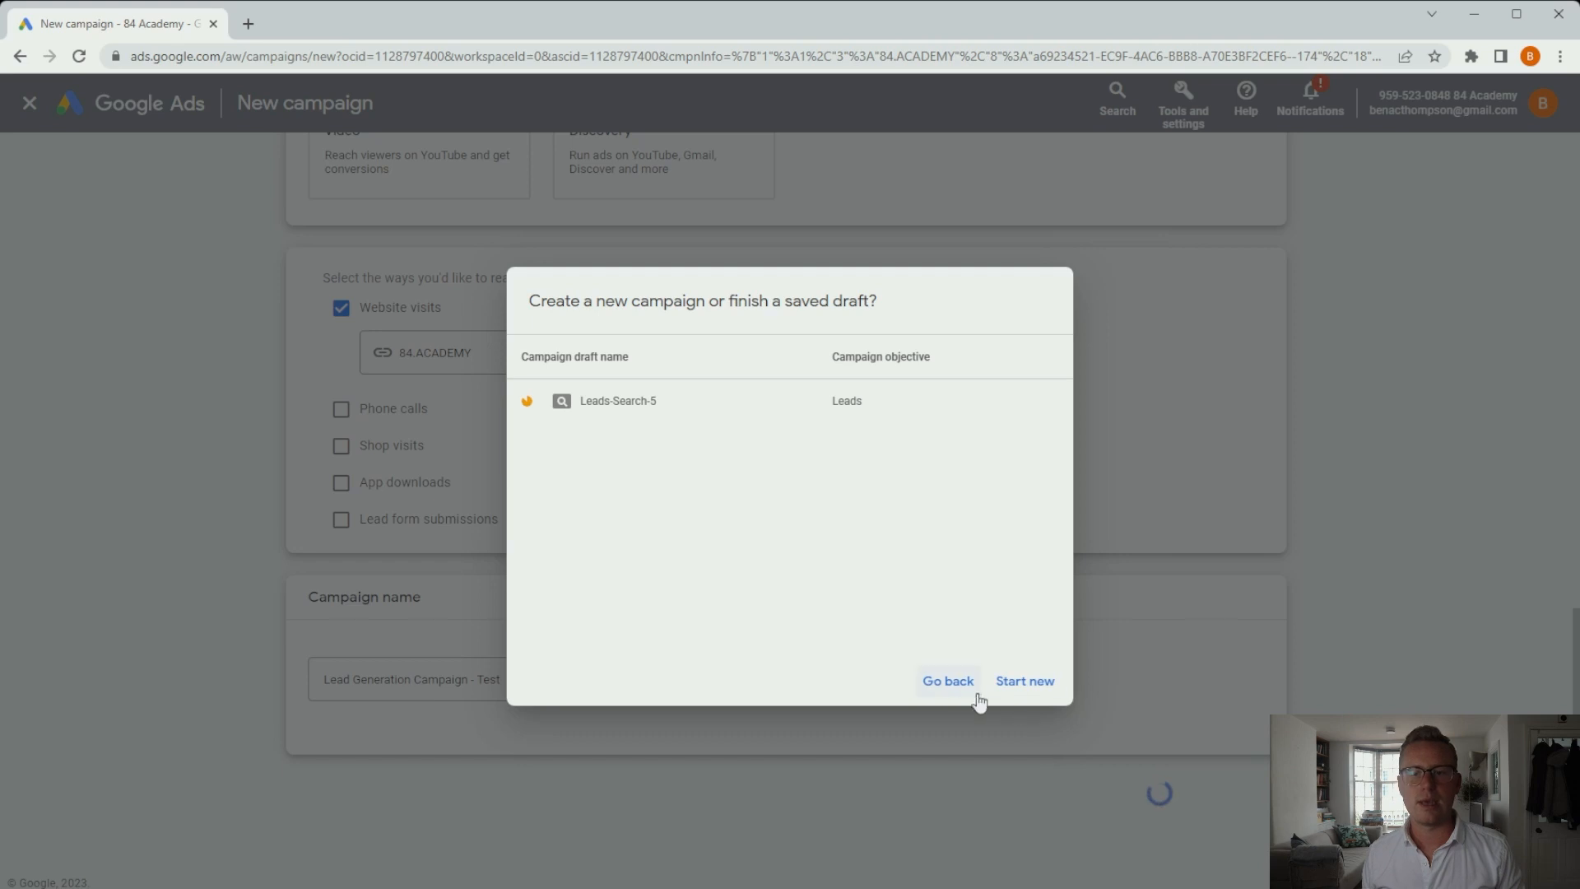
click(1022, 697)
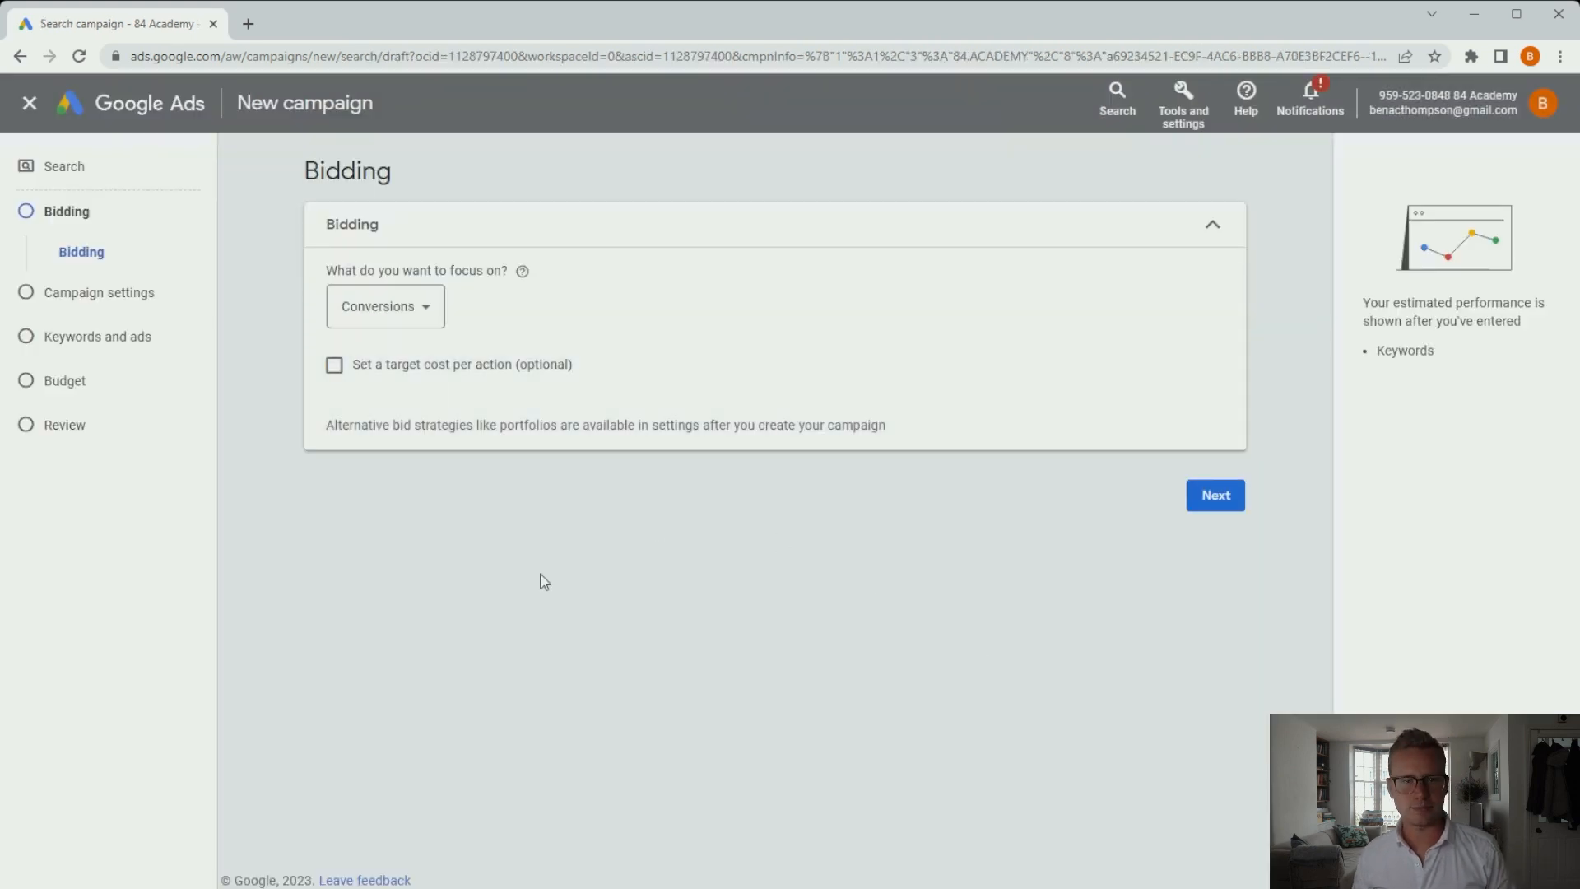
Try the Clicks and Impression share bidding focuses, with absolute top placement and 50% share.
click(427, 325)
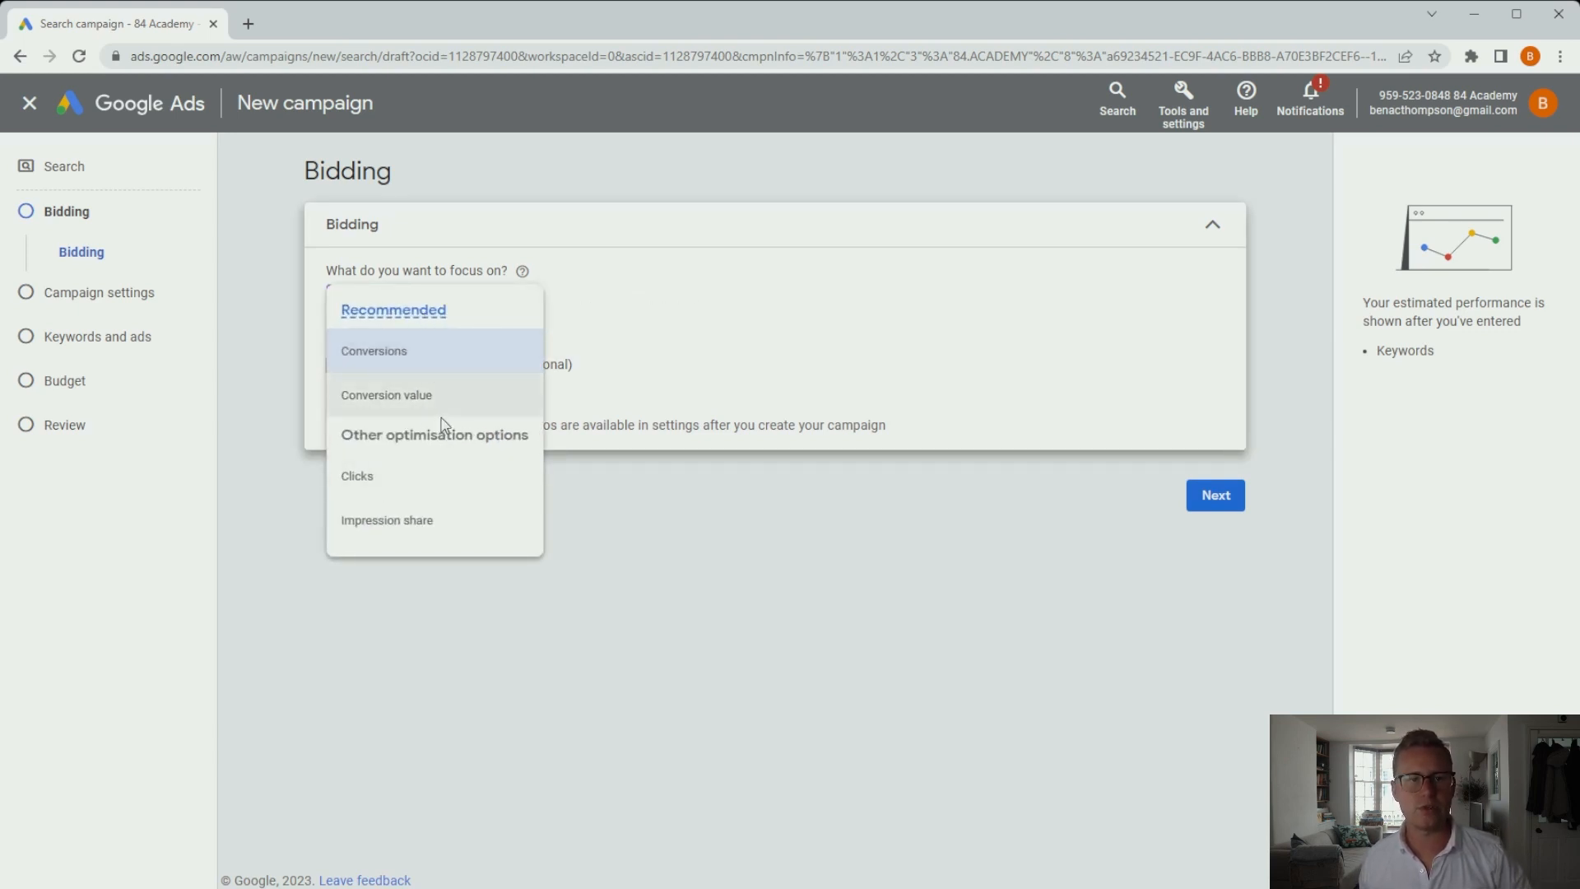
click(446, 368)
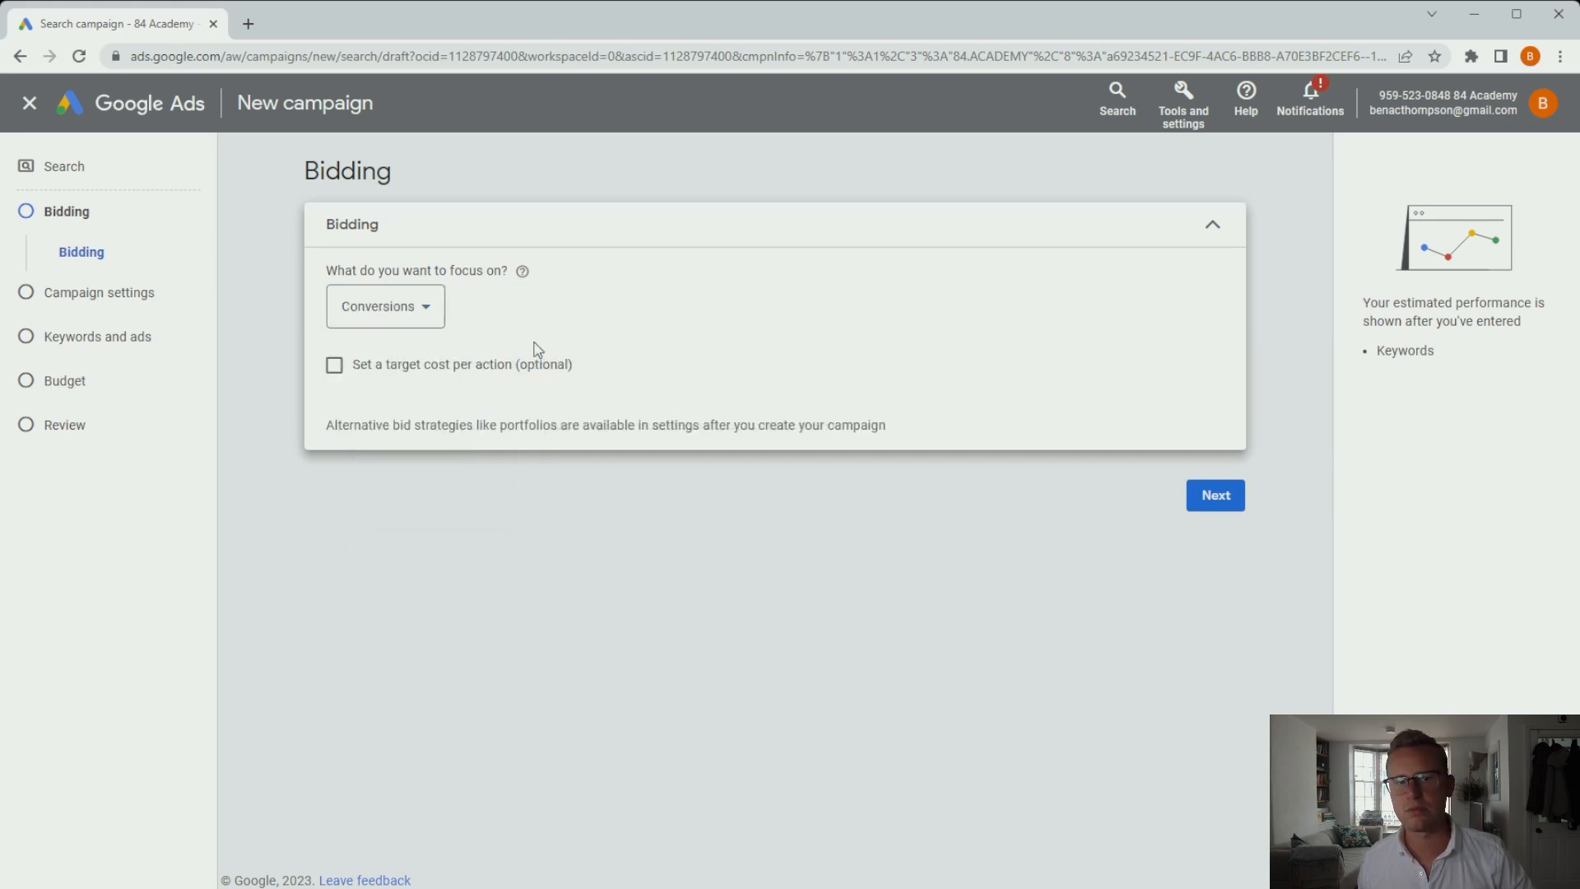
click(415, 319)
click(413, 488)
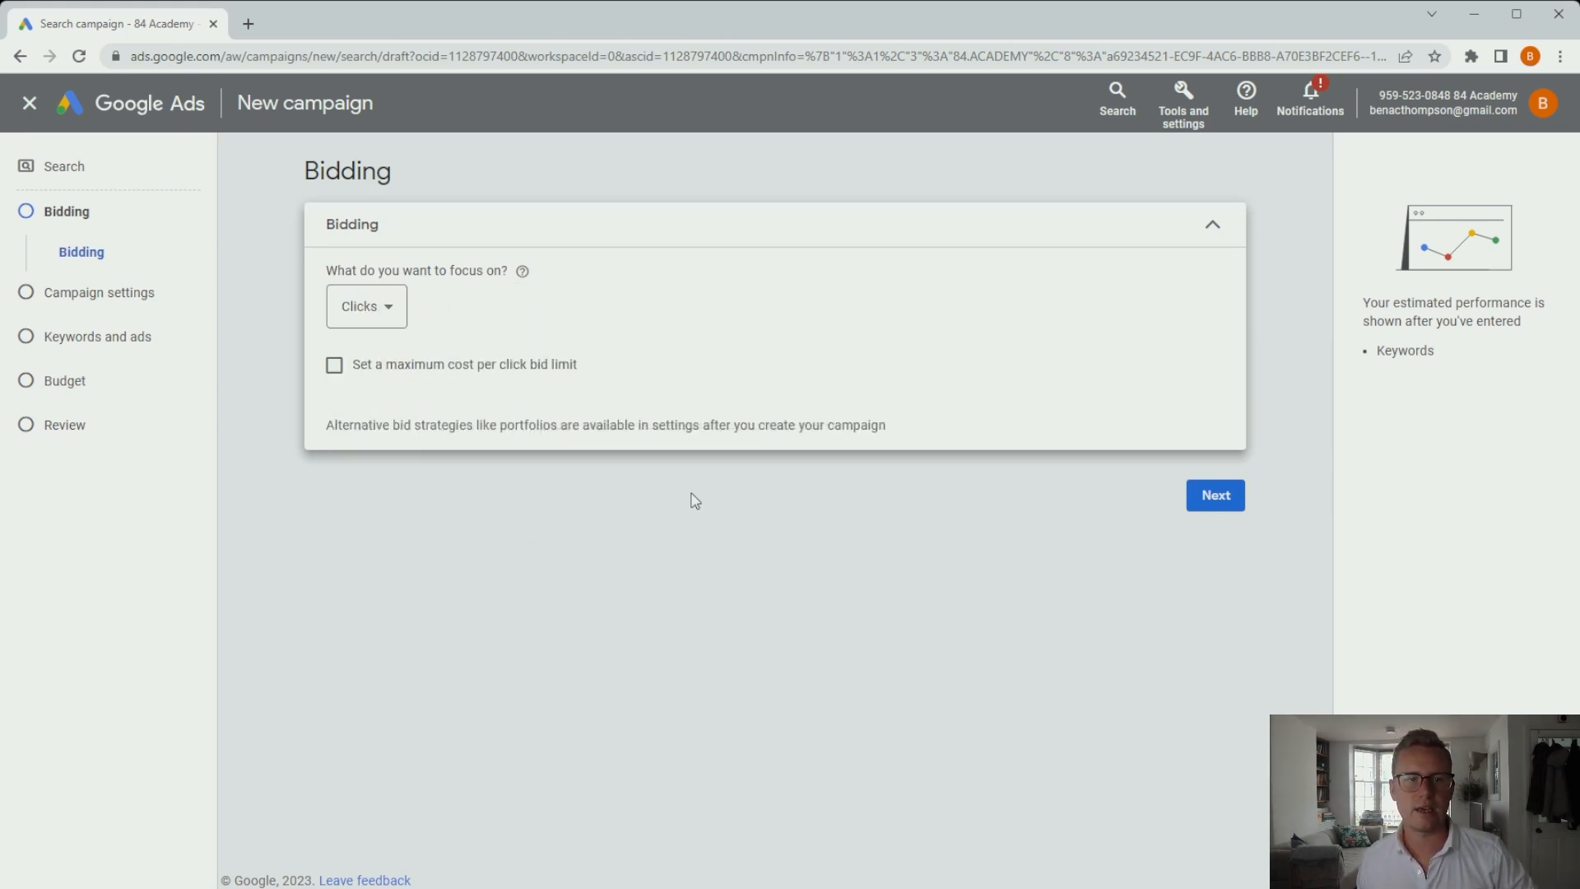
click(380, 313)
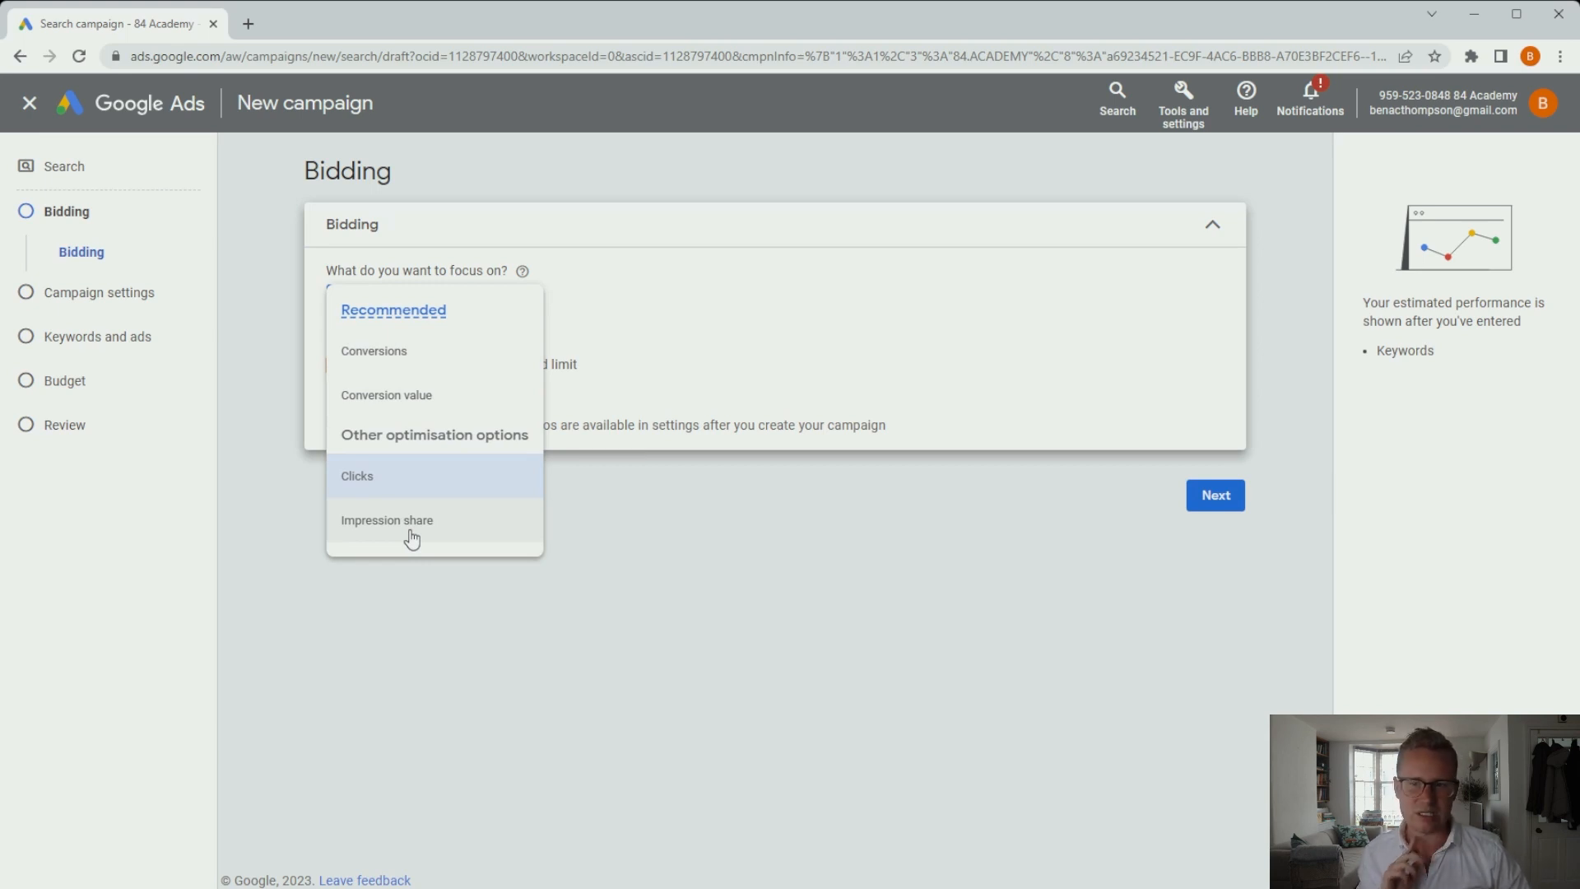
click(412, 533)
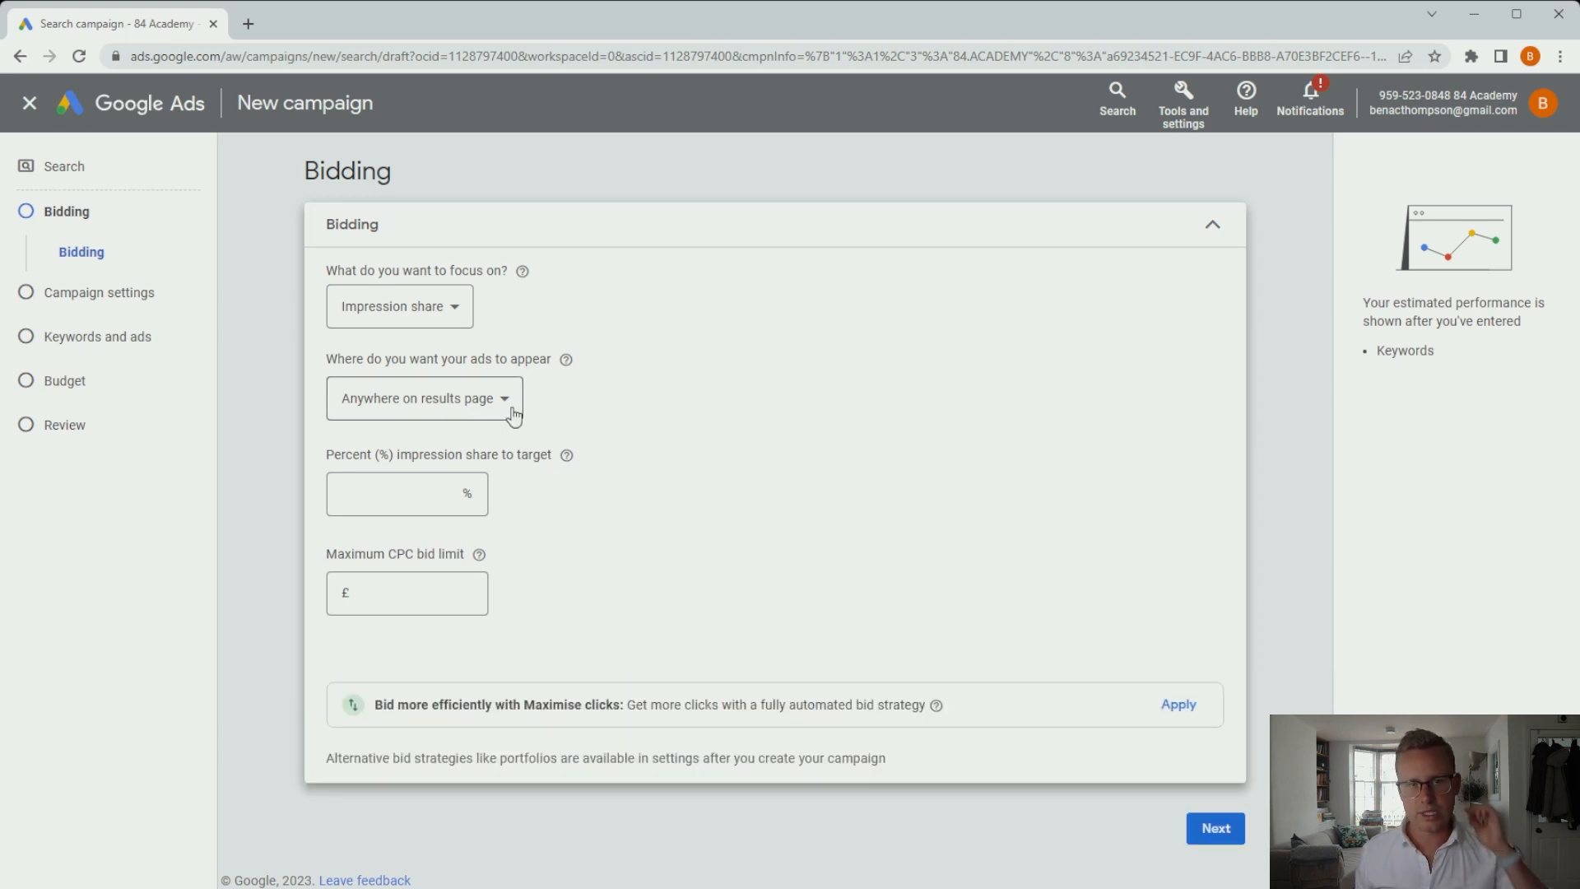
click(482, 416)
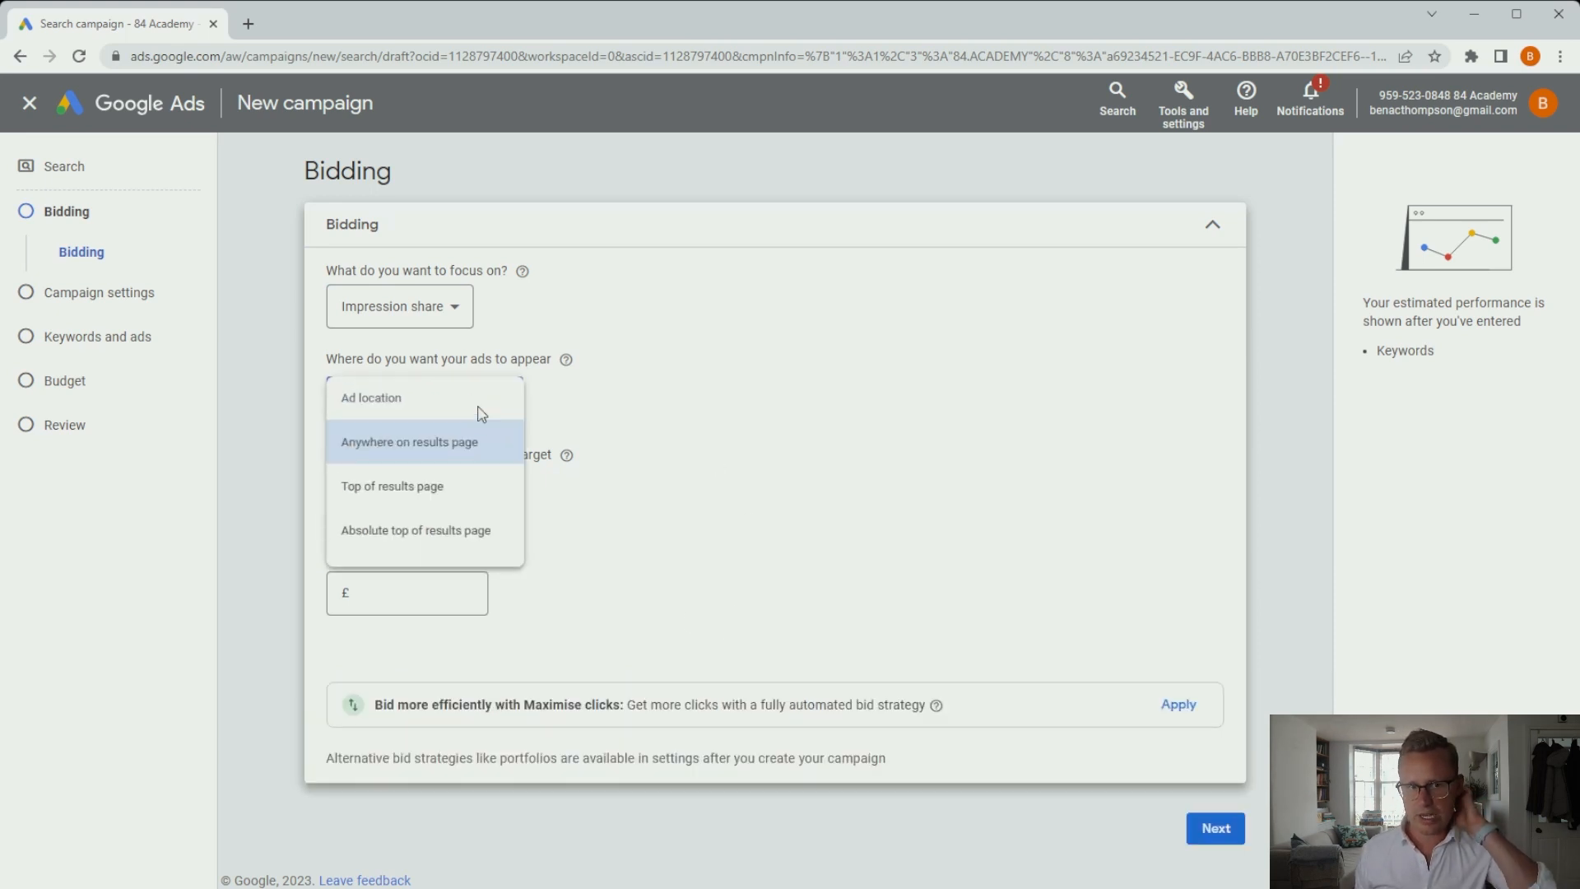
click(450, 535)
click(412, 503)
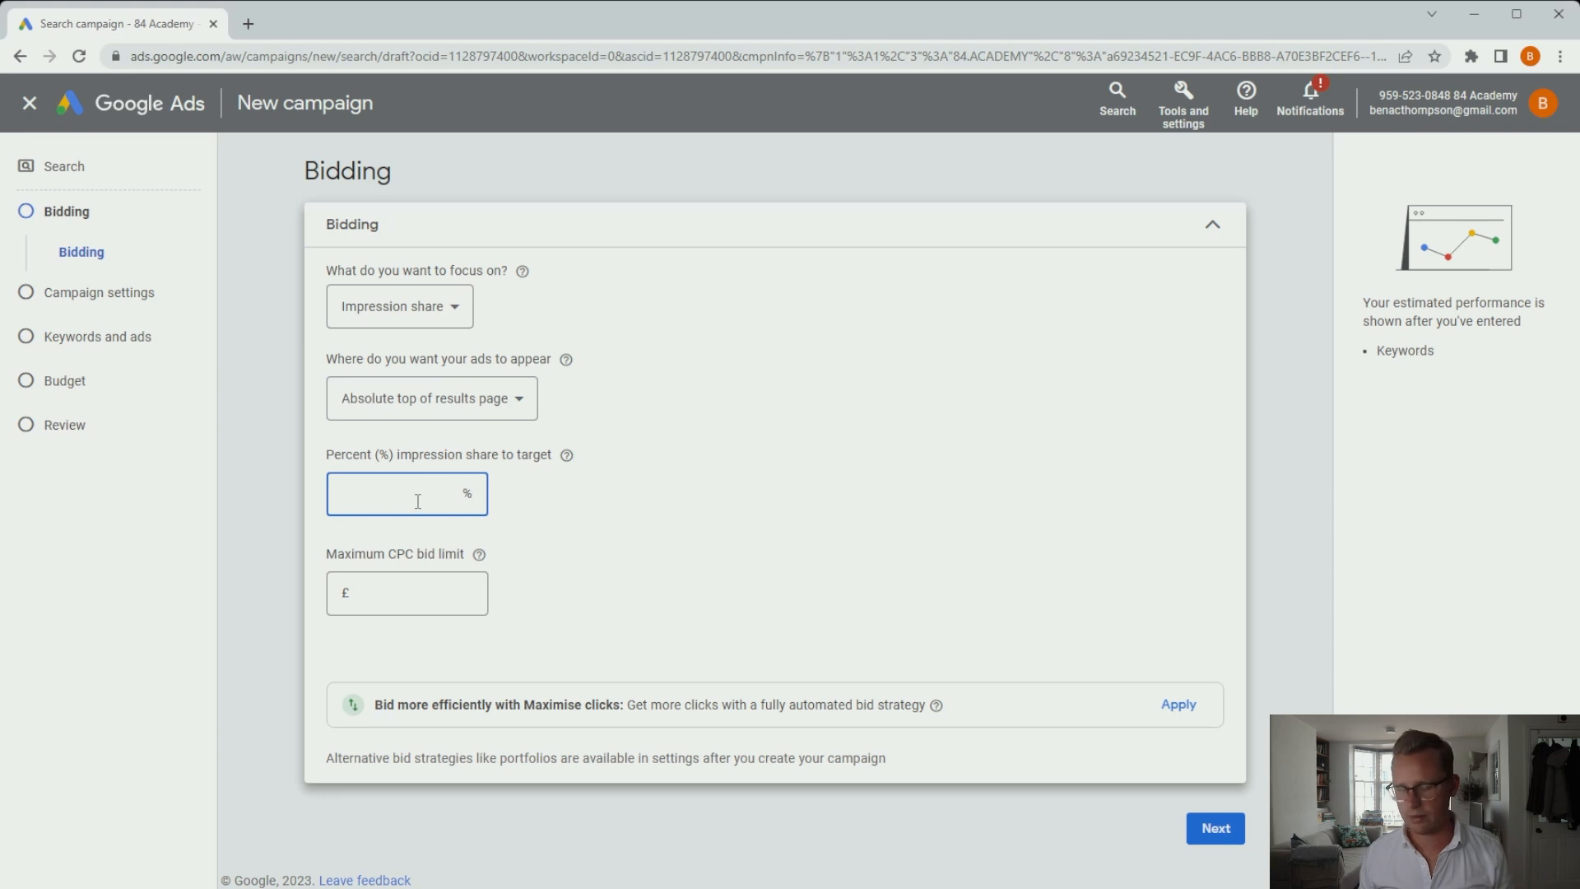
text(50)
click(451, 602)
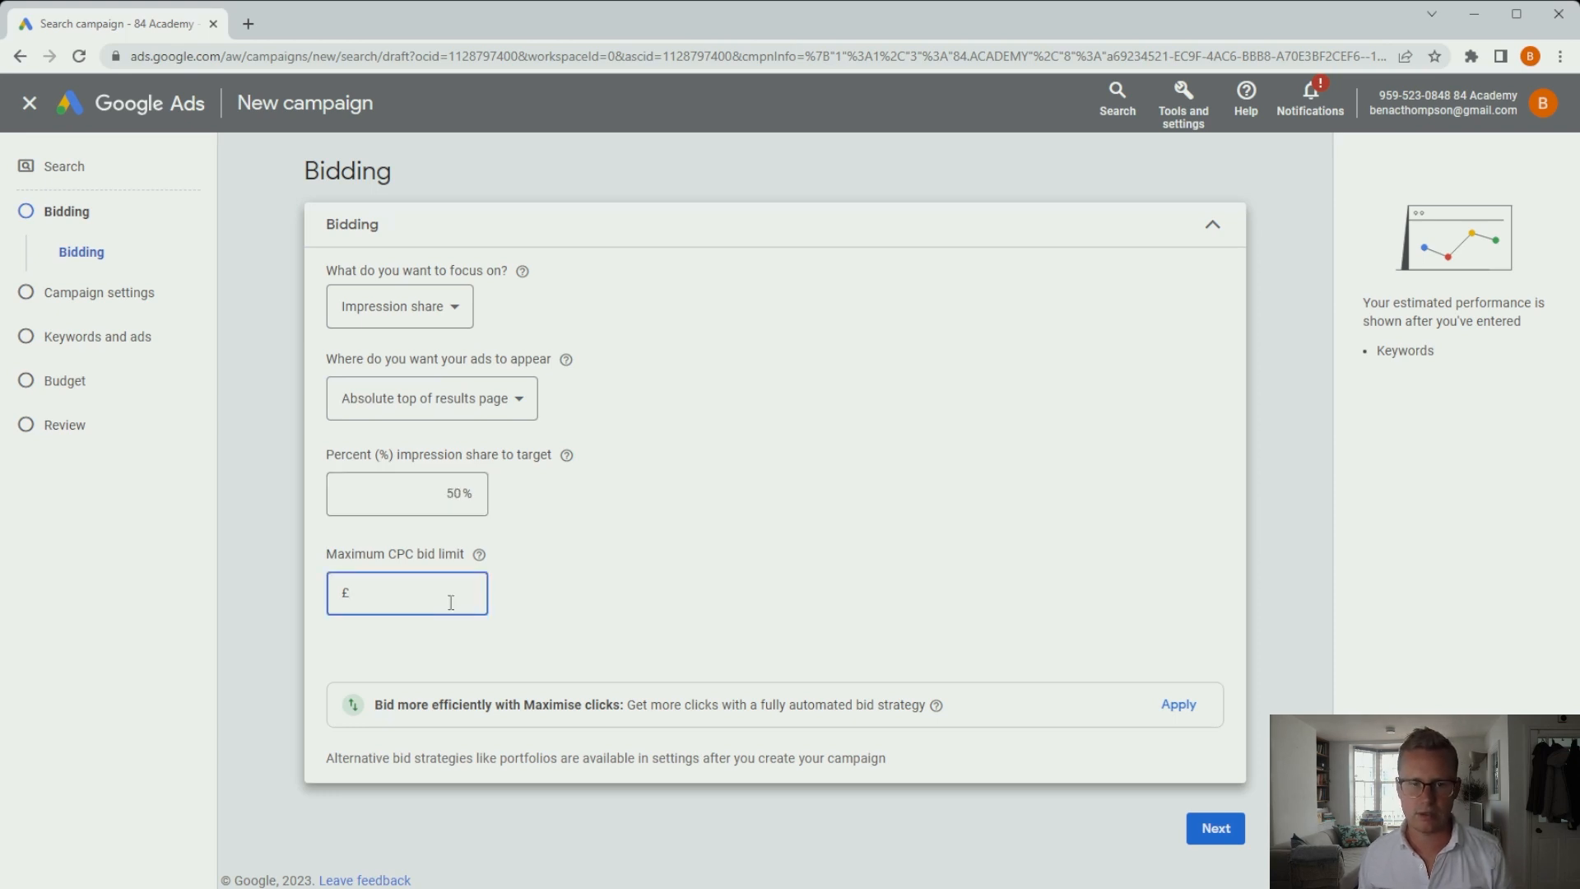
Set the bidding focus to Conversions with no target CPA, then continue.
click(459, 321)
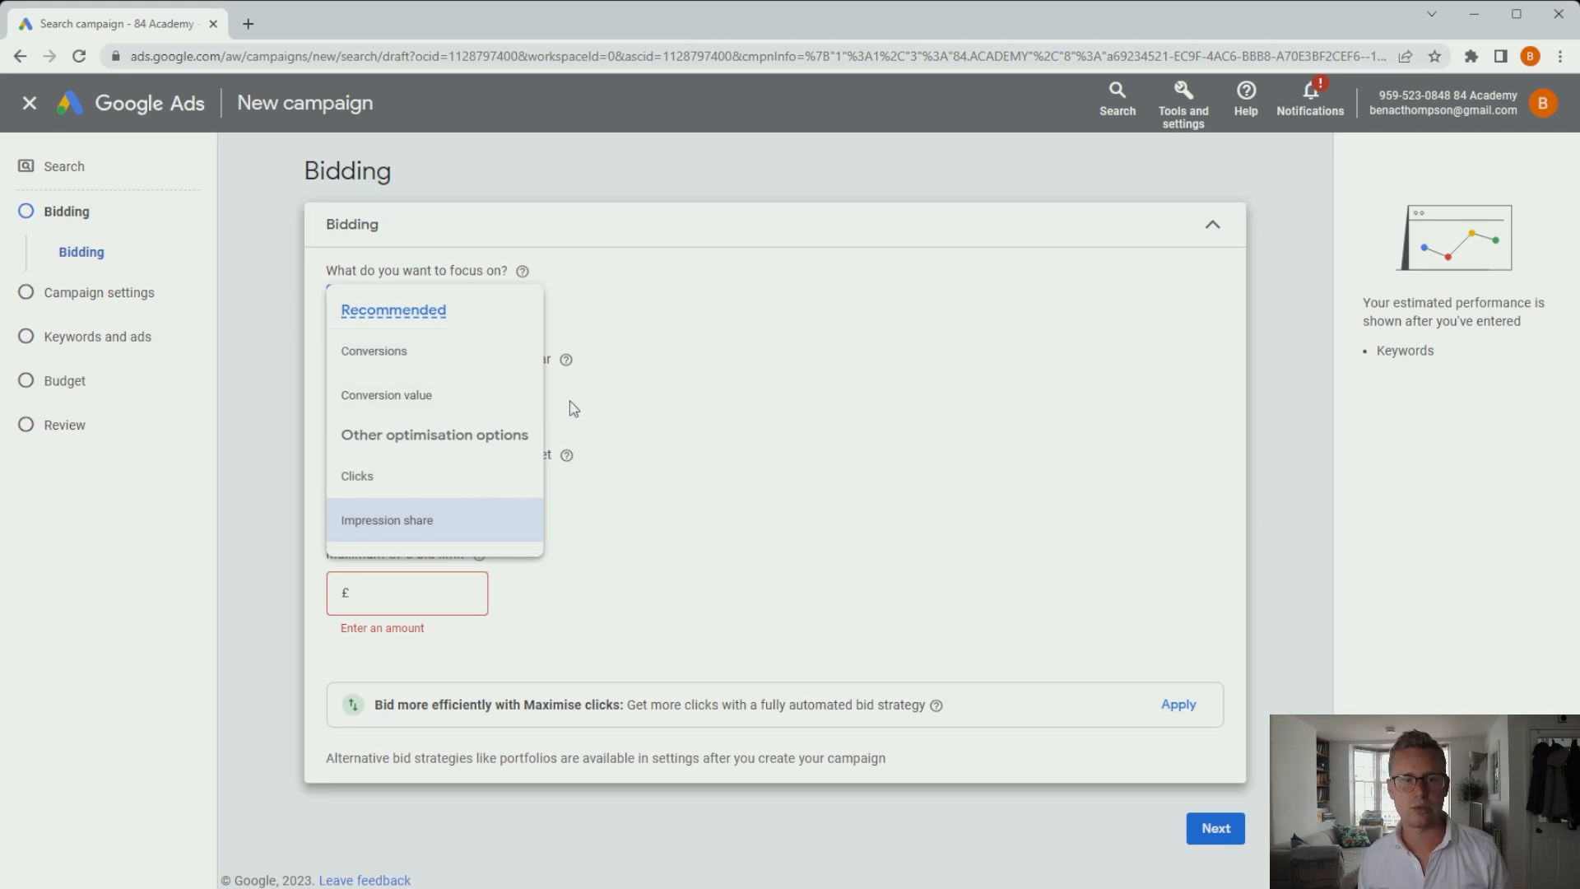
click(435, 372)
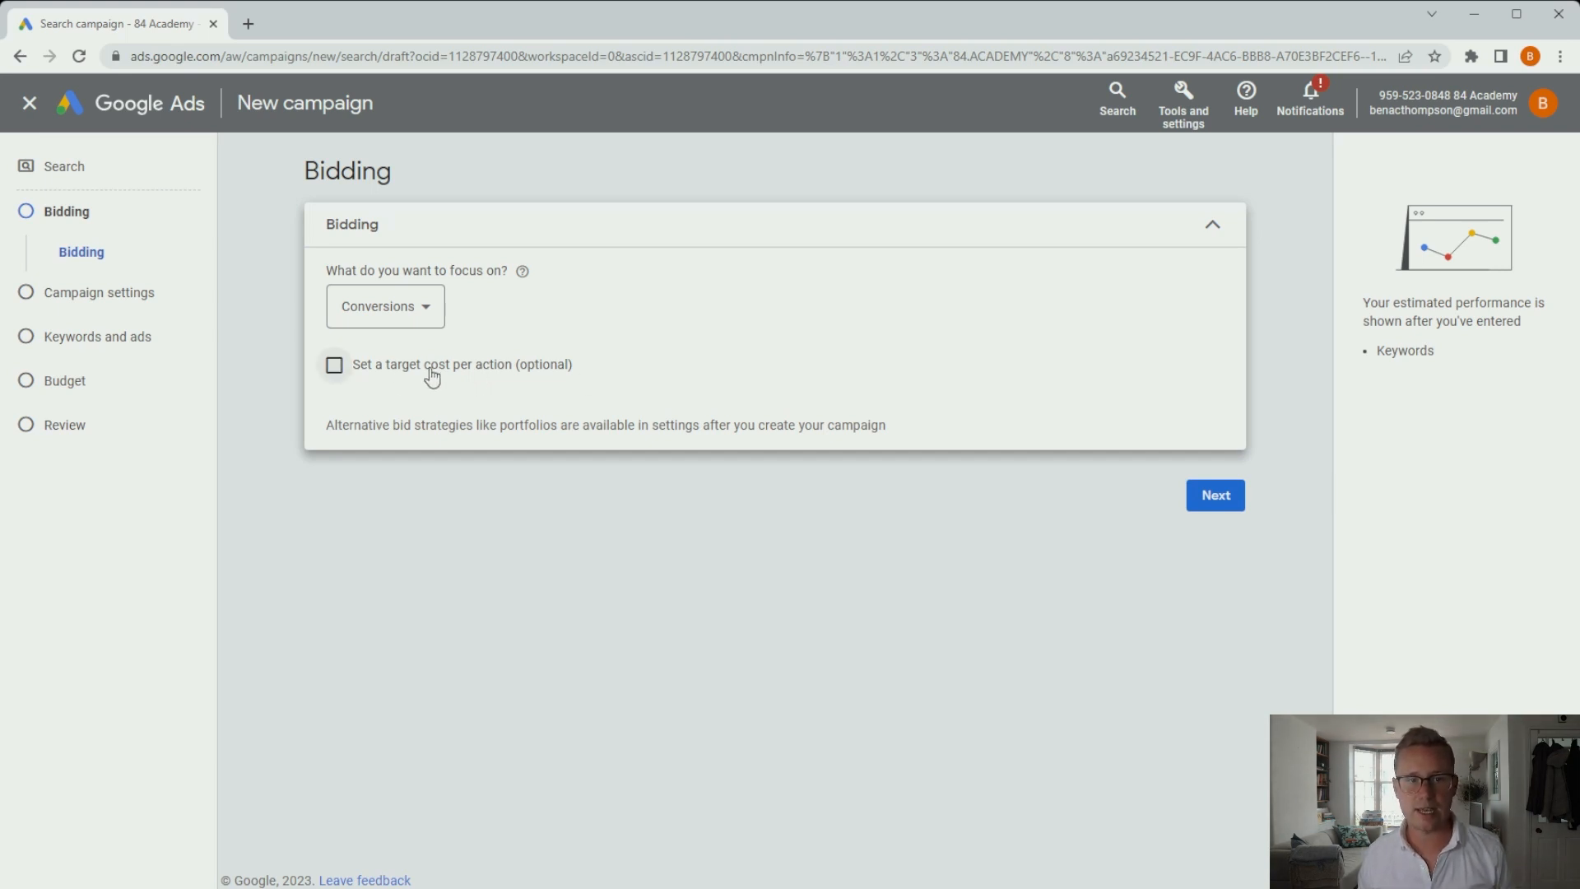
click(334, 365)
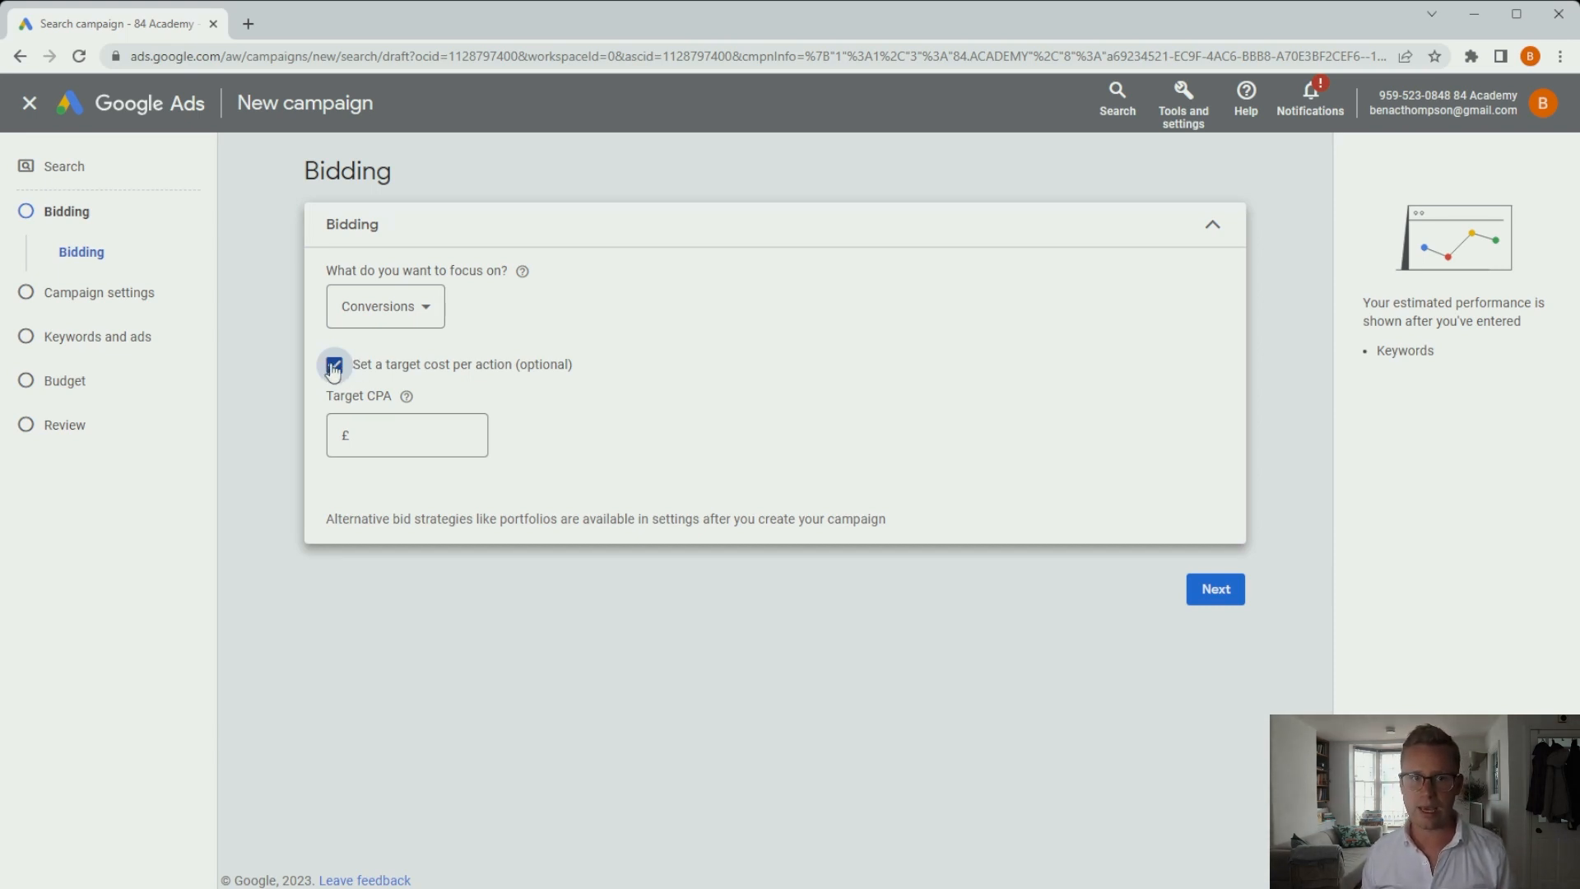
click(333, 368)
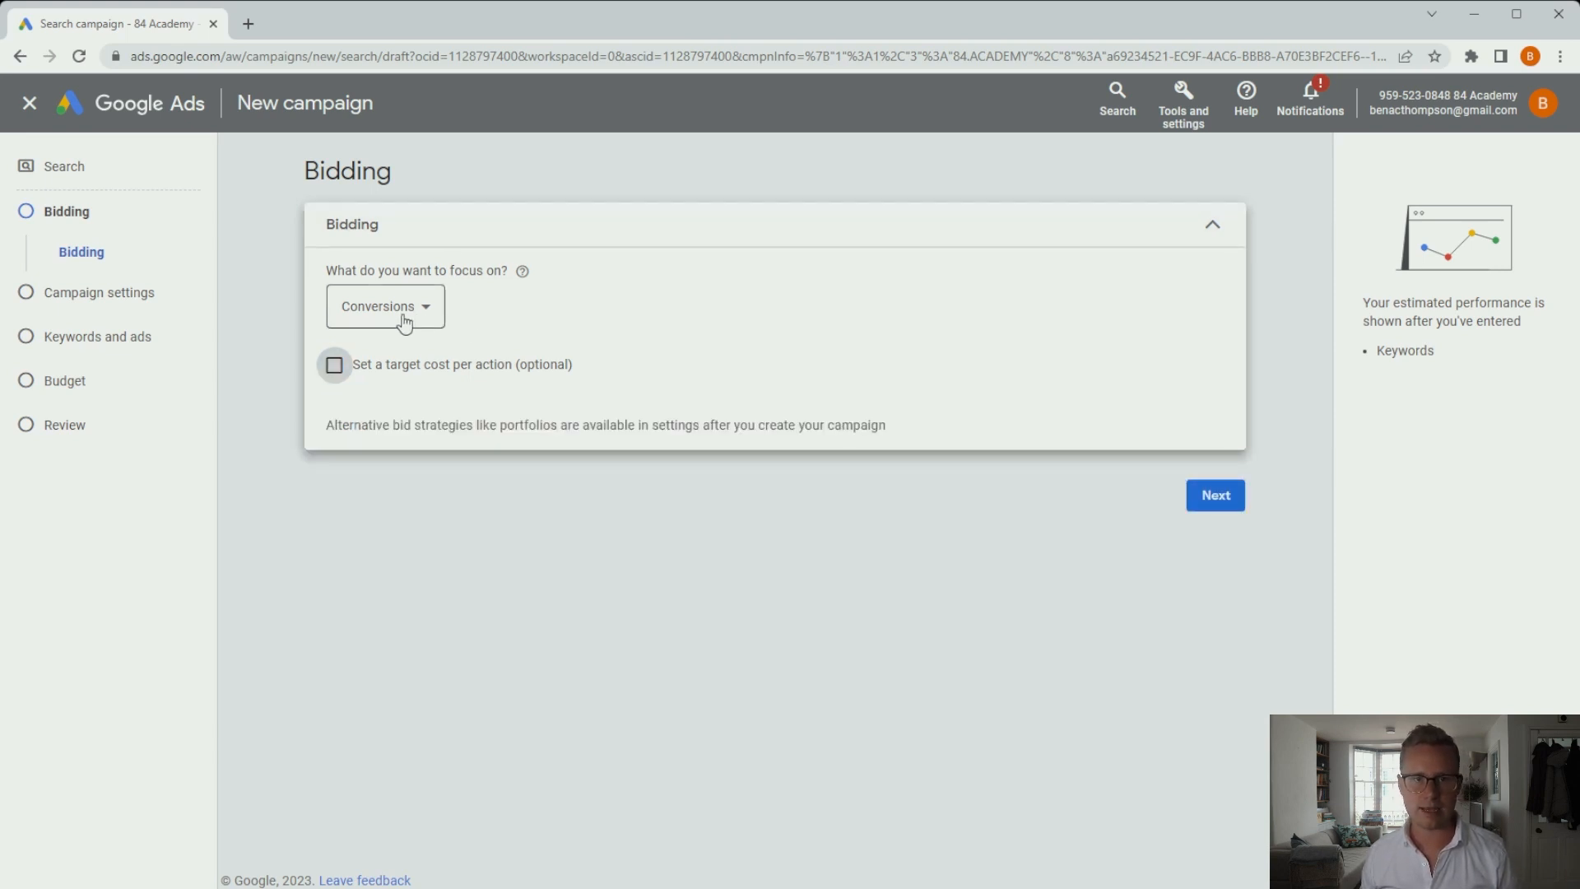
click(1216, 497)
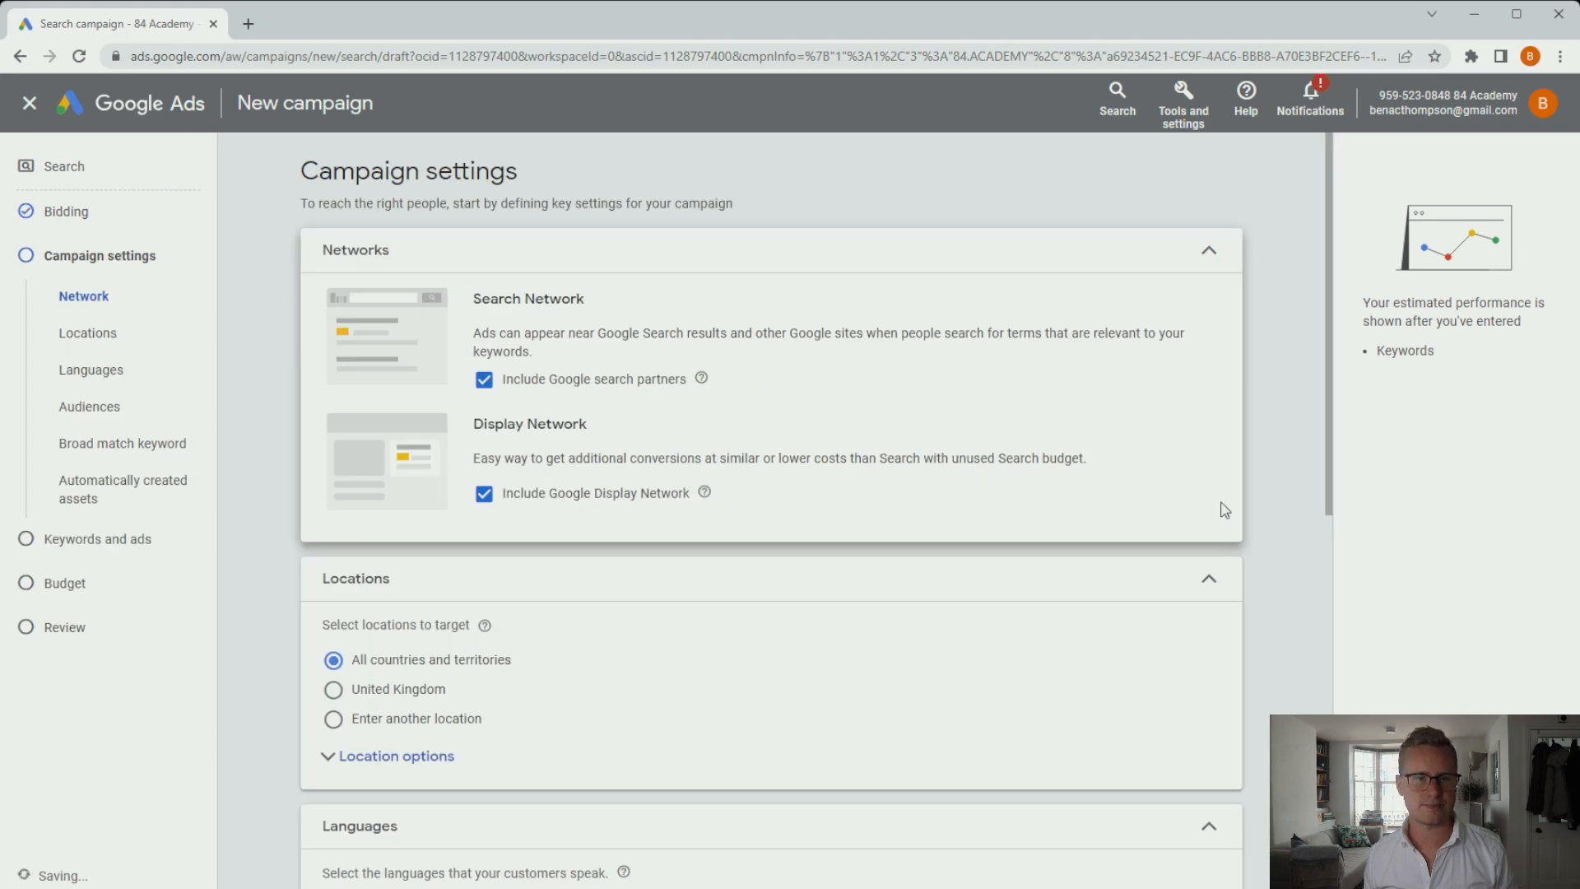
Untick Google search partners and the Google Display Network under Networks.
scroll(885, 374, down, 1)
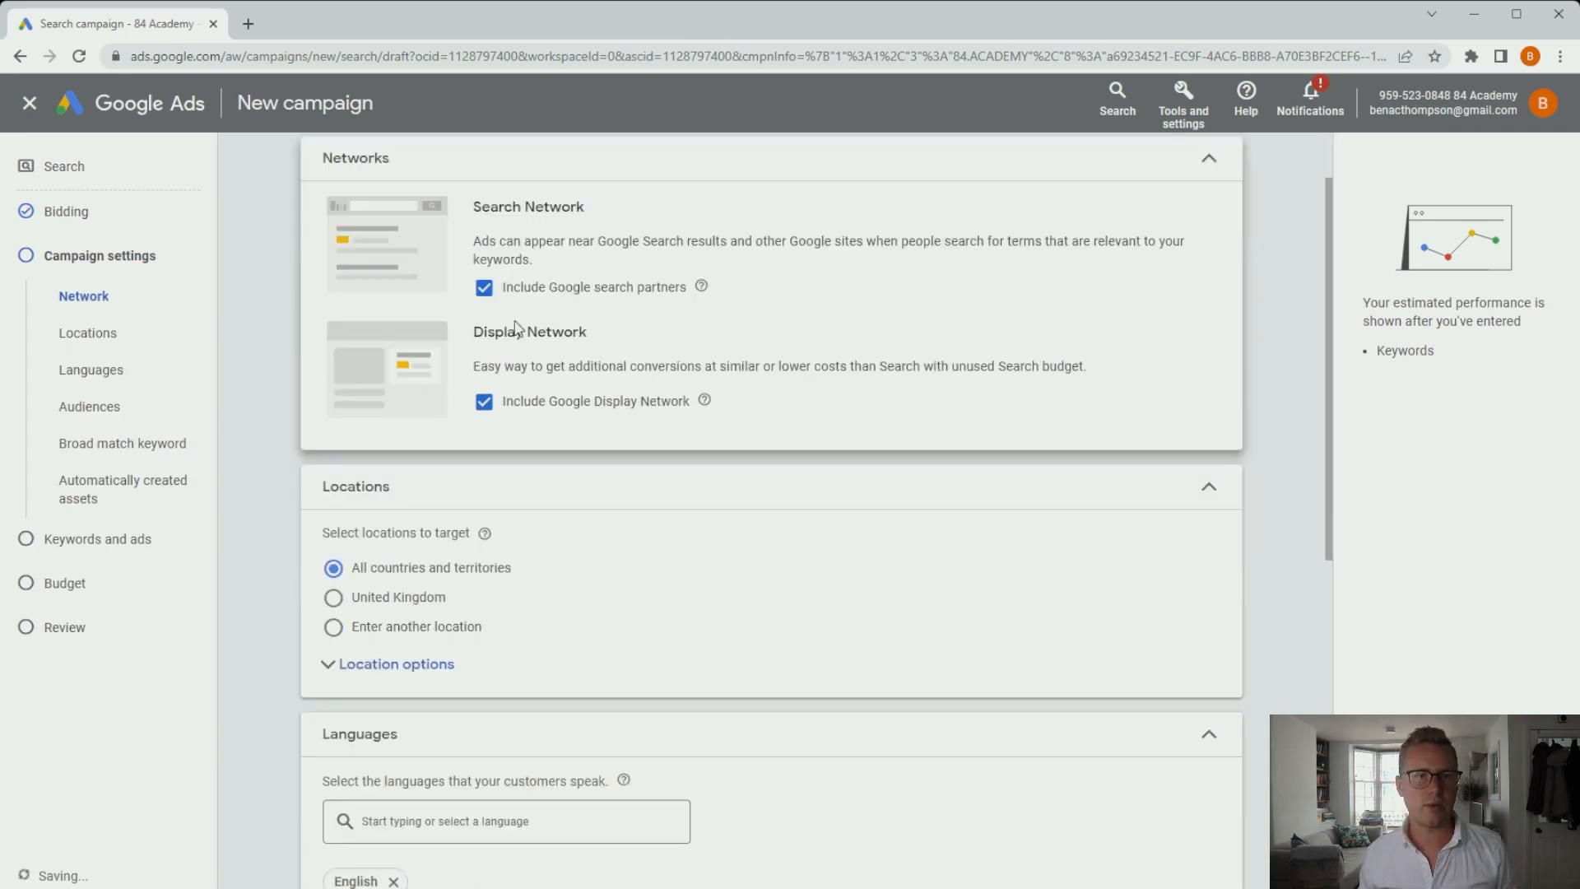
click(483, 287)
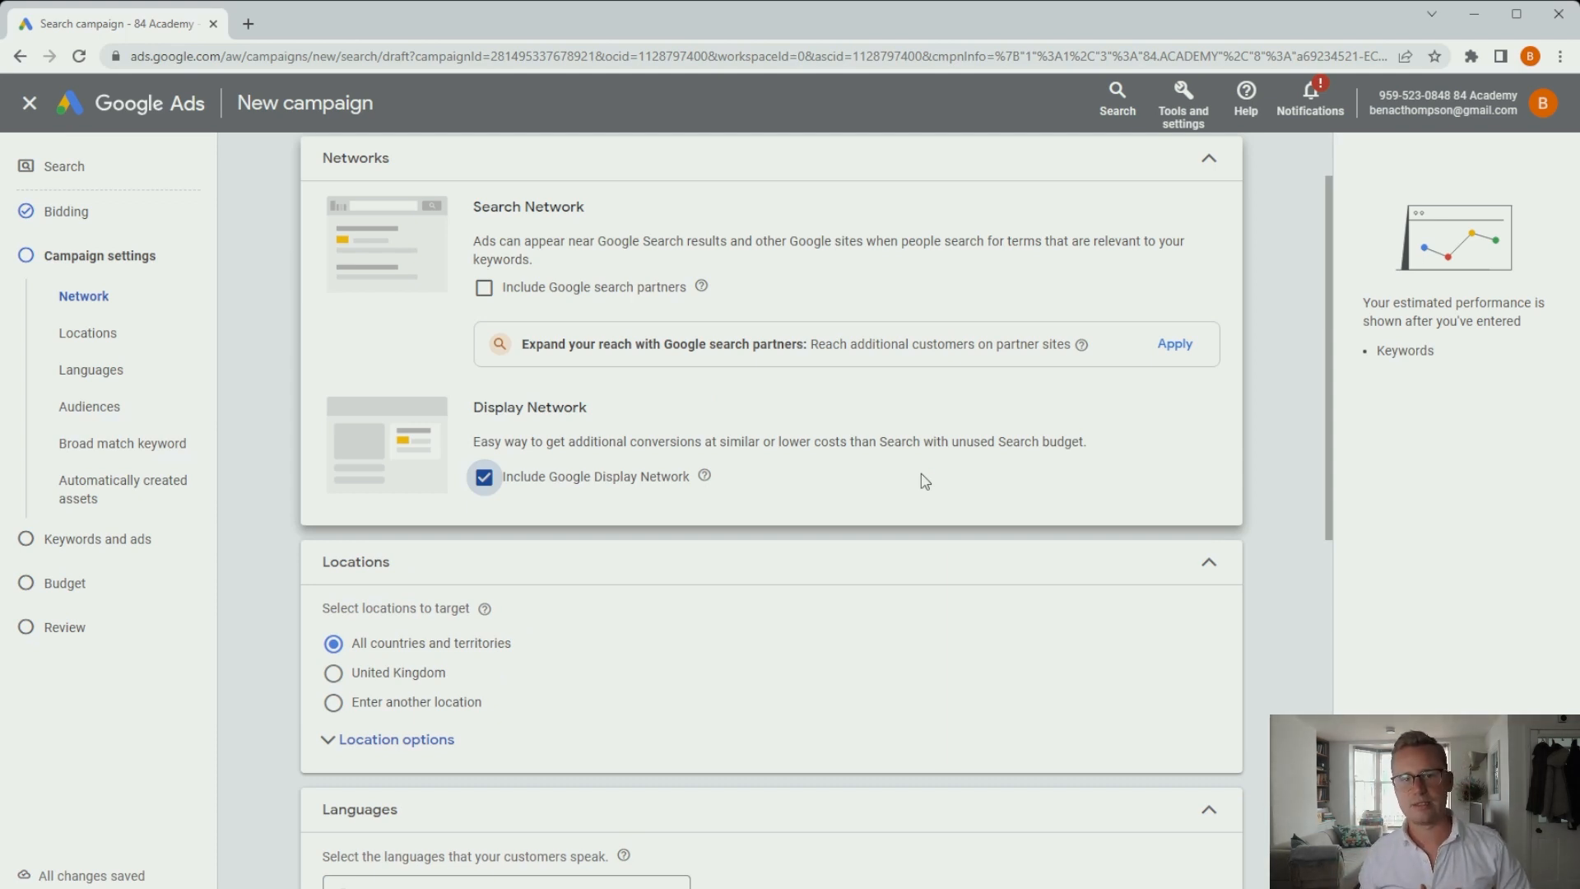
click(484, 478)
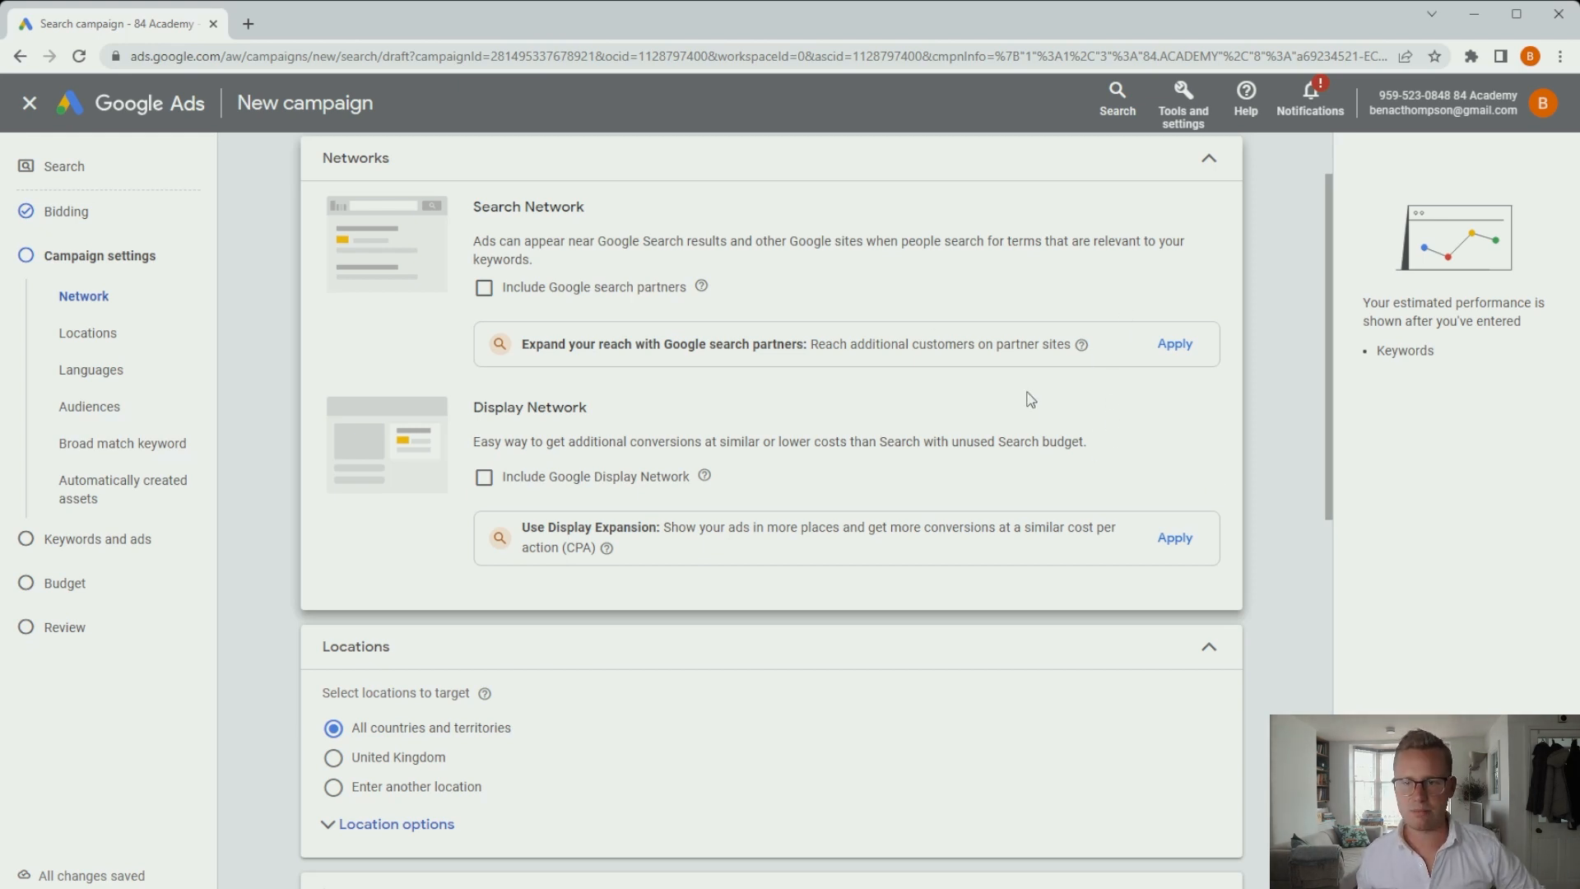
scroll(1079, 434, down, 3)
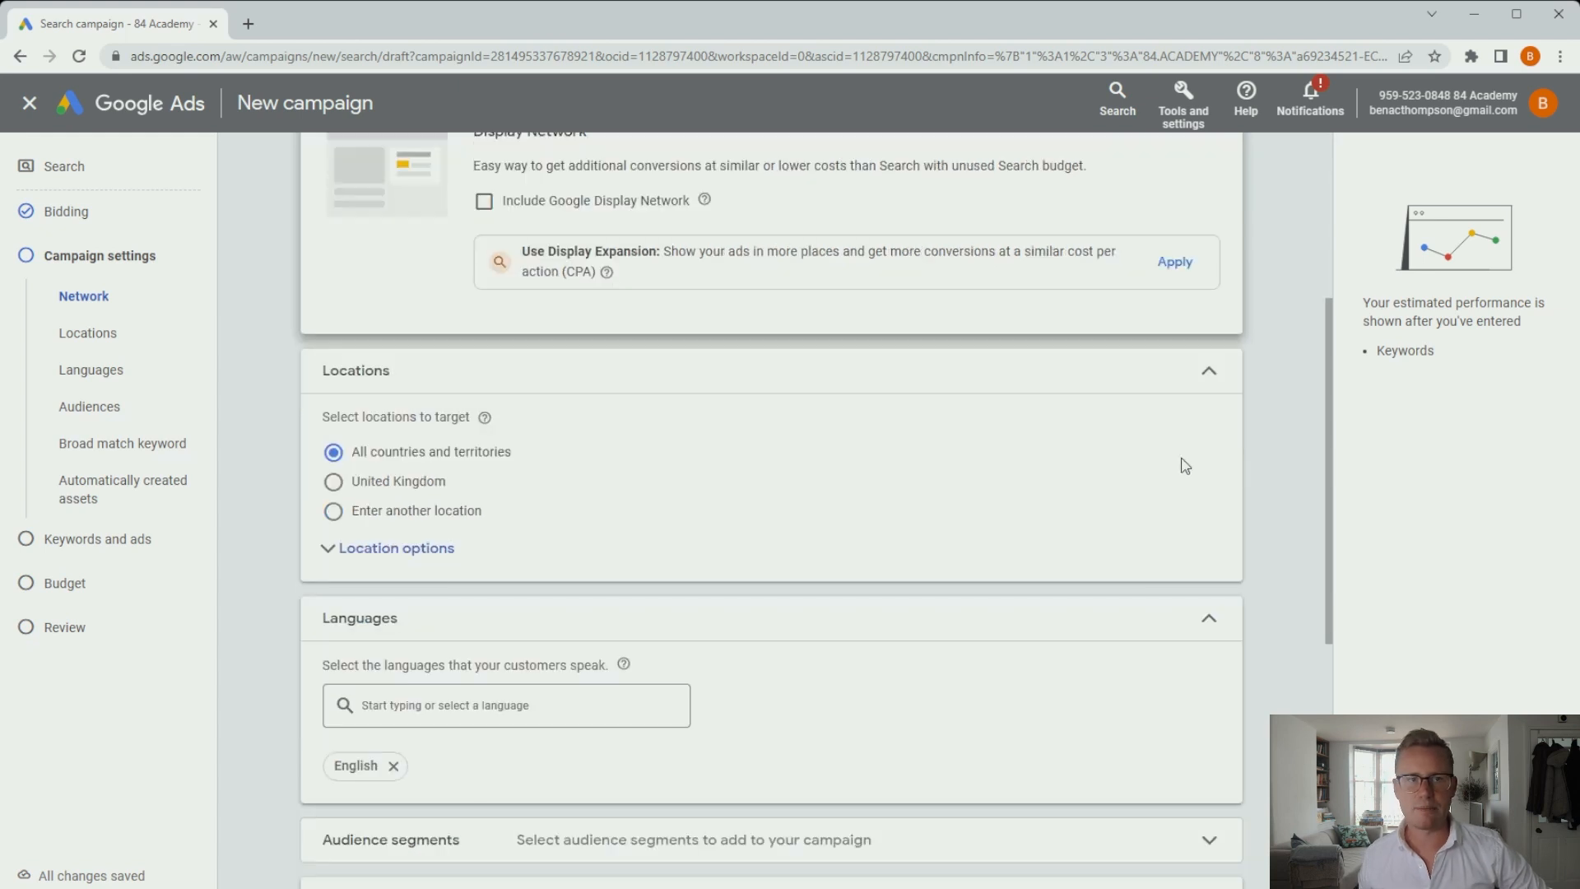
scroll(1185, 479, down, 1)
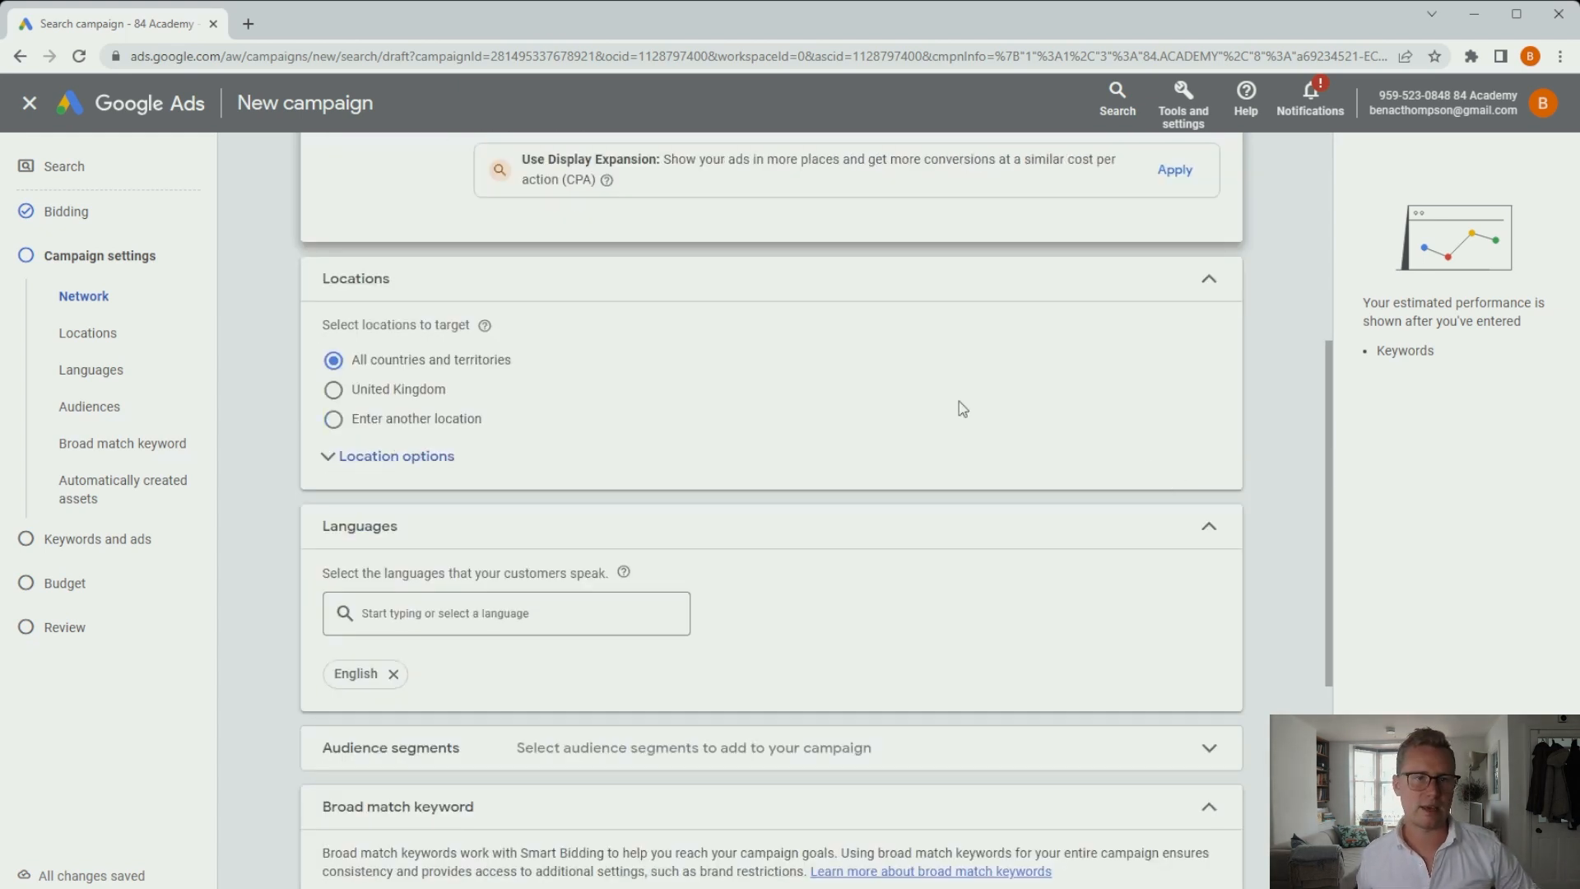
Search 'cali' and target California, United States, keeping presence-or-interest targeting and leaving advanced search unchanged.
click(421, 457)
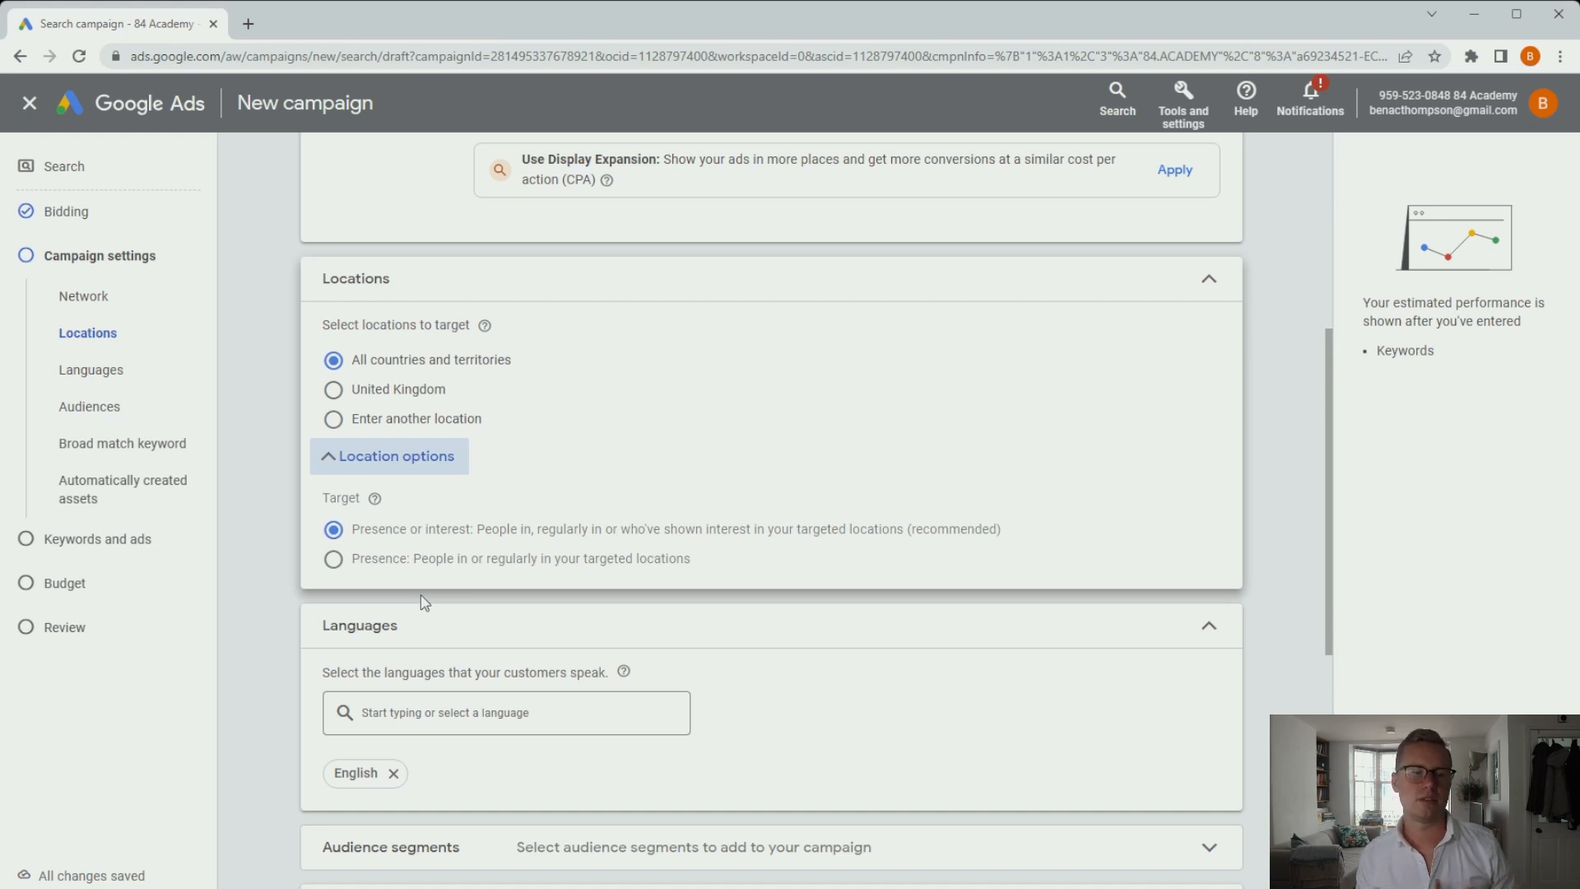
click(333, 559)
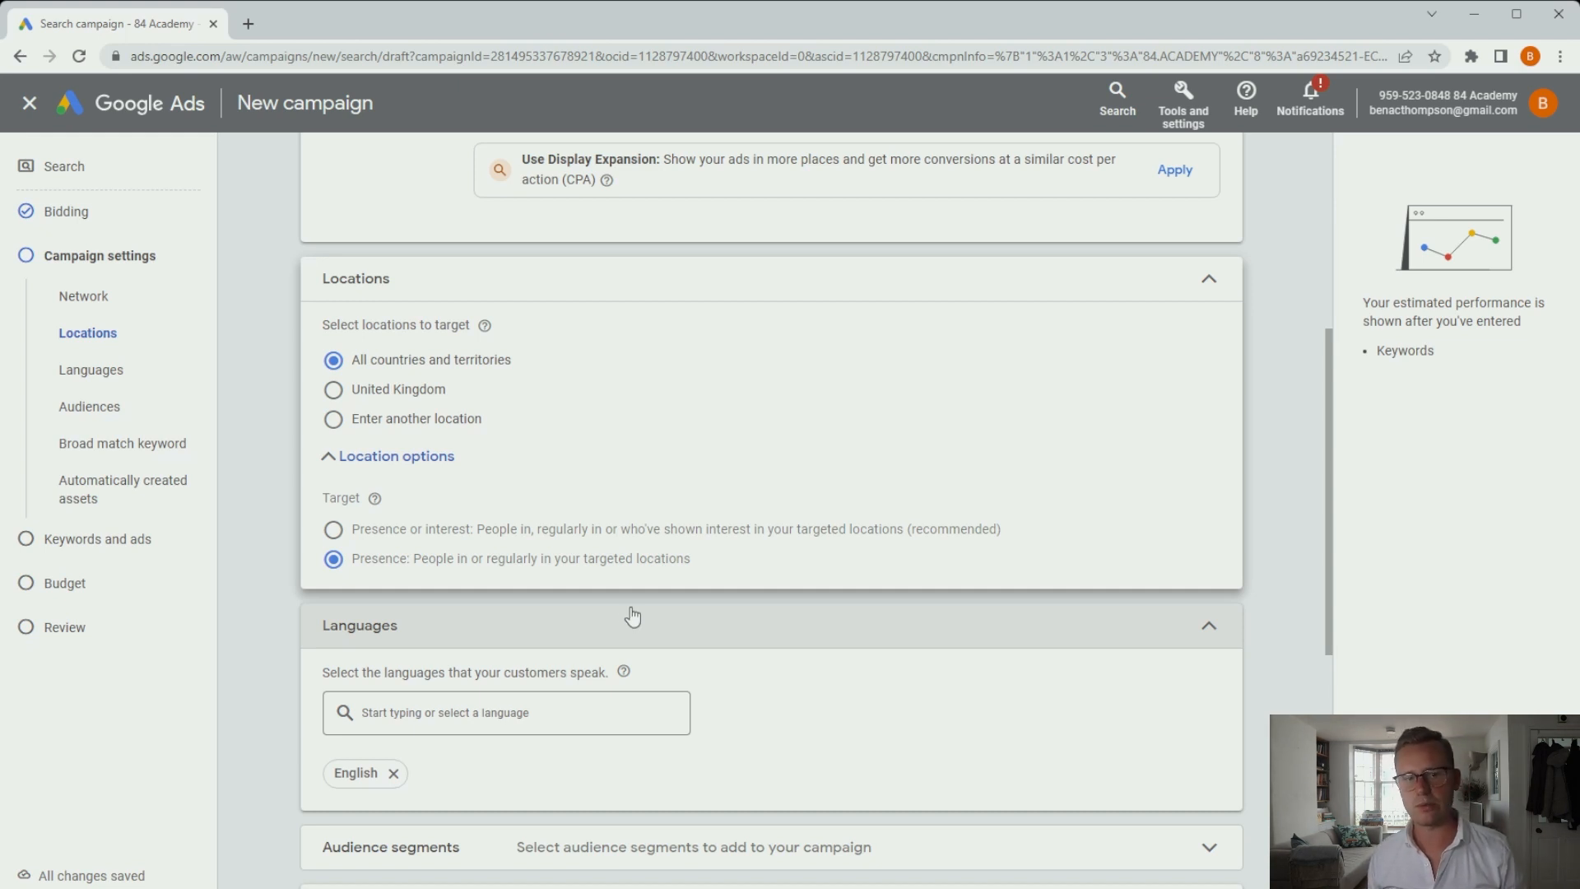
click(412, 533)
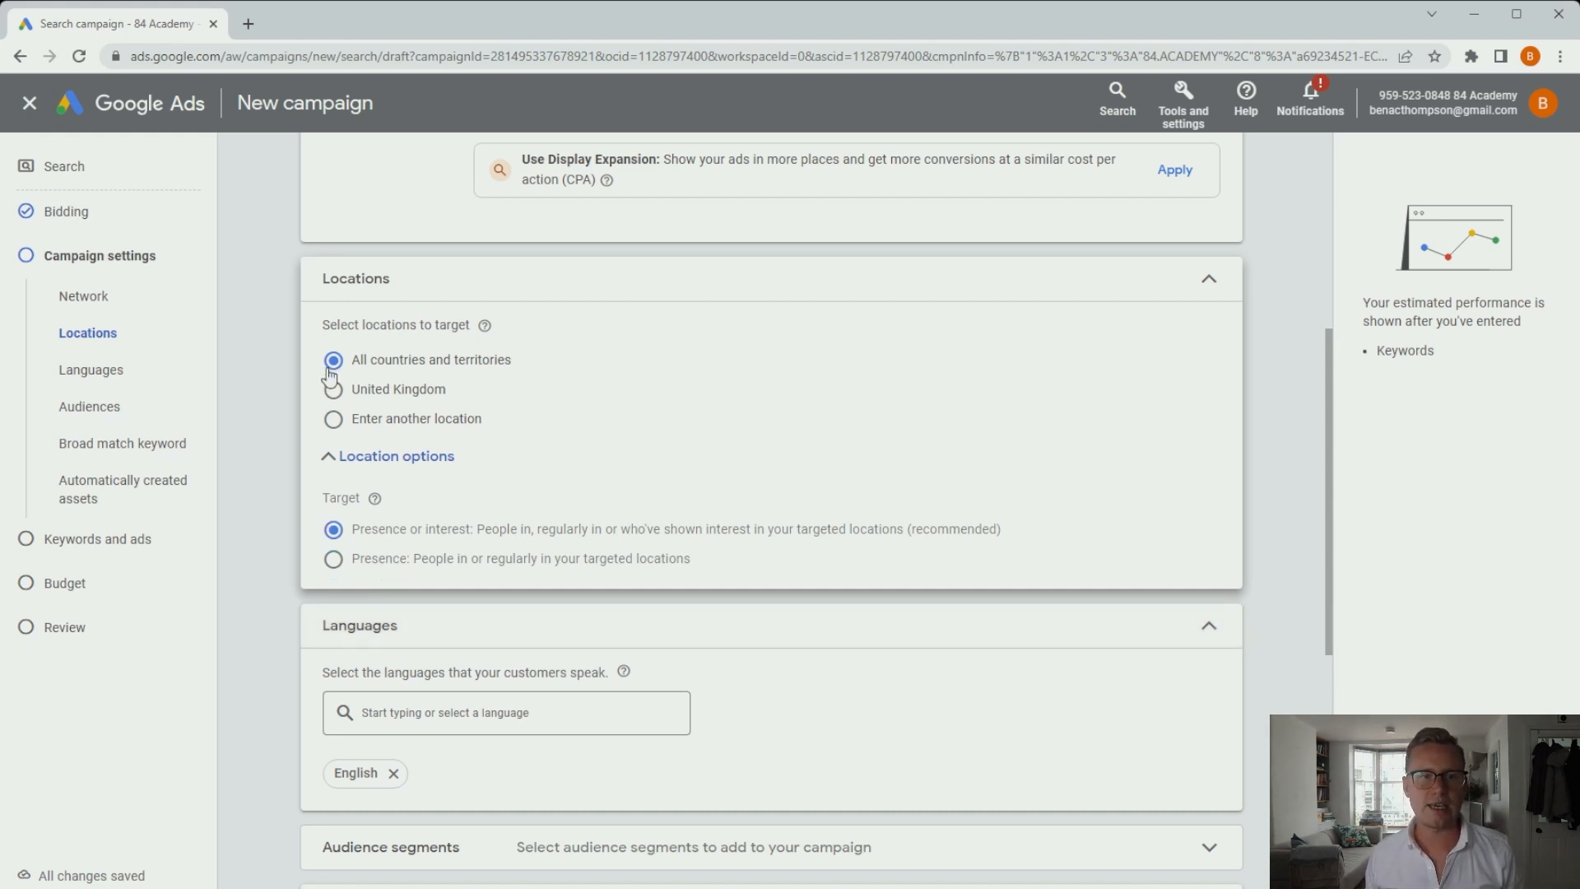
click(369, 416)
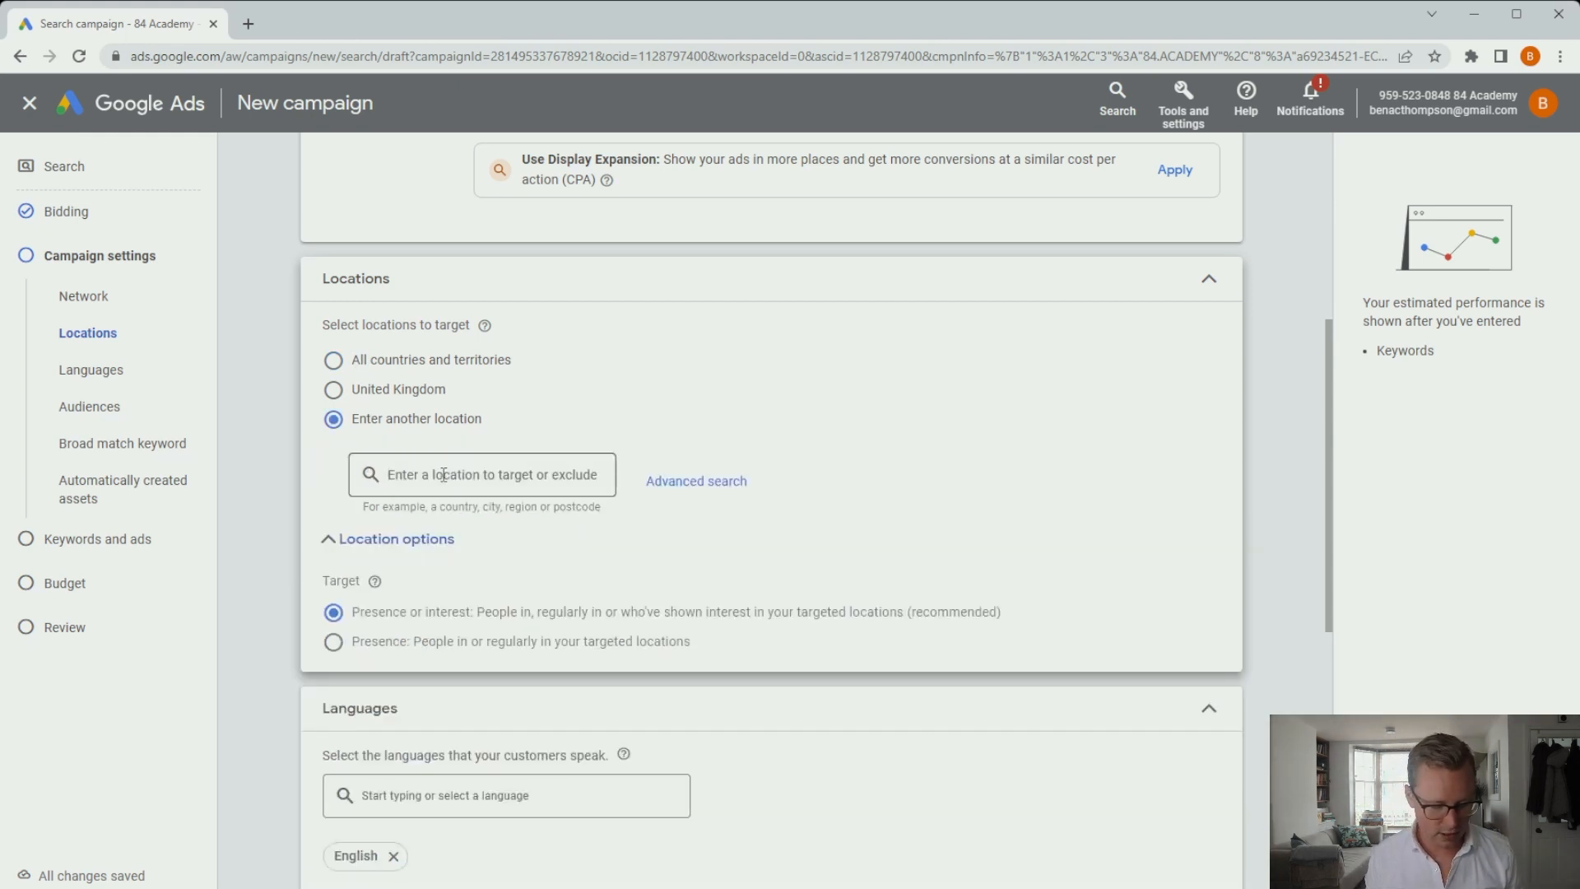
click(443, 474)
text(cali)
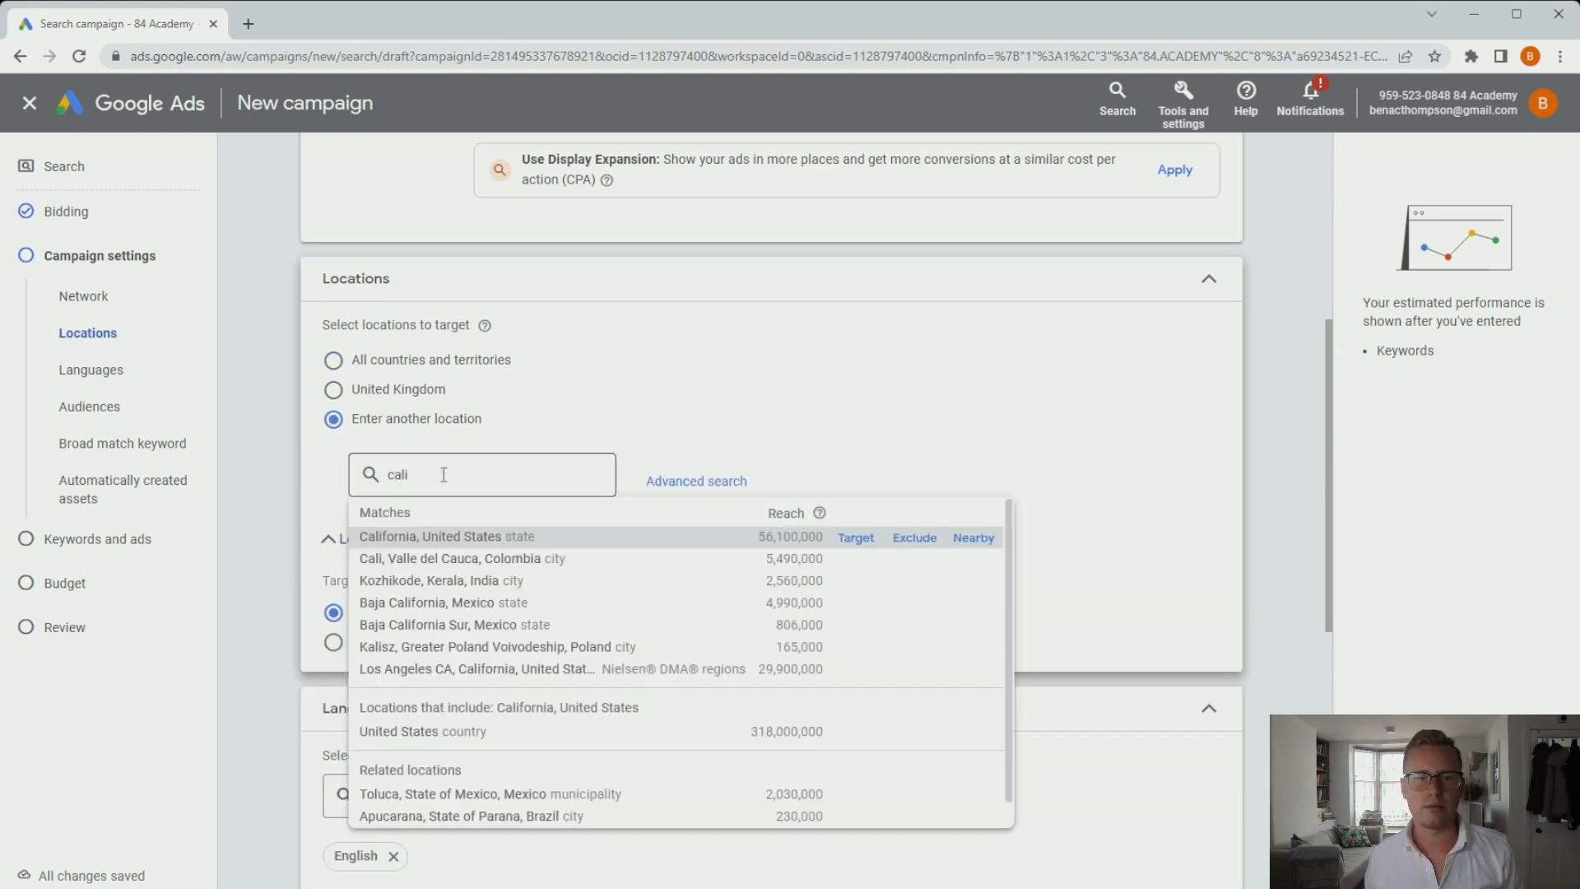
click(856, 538)
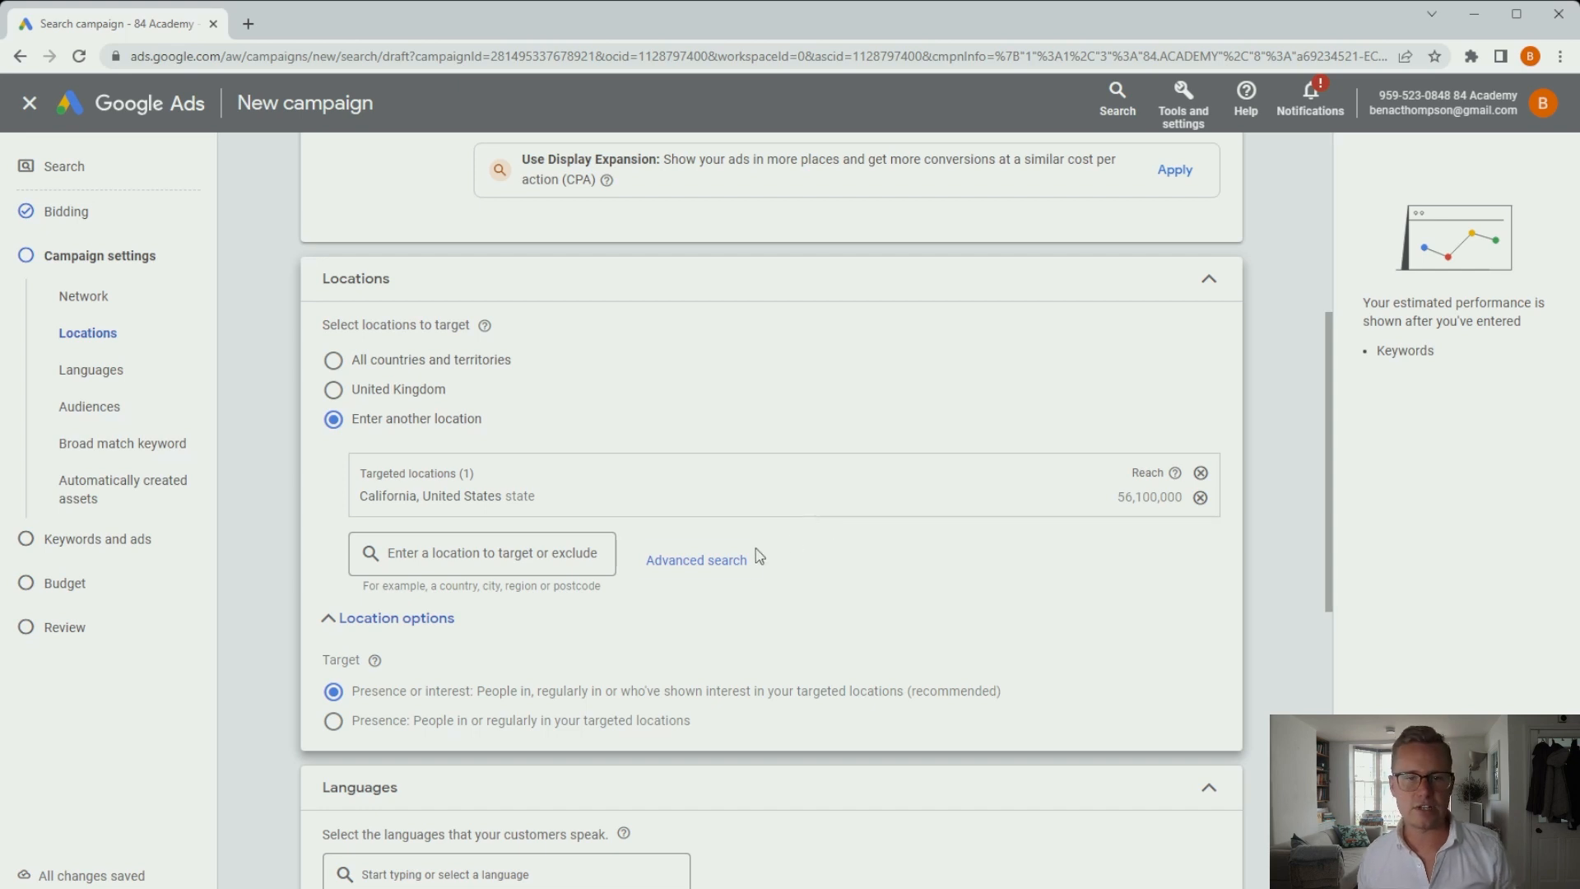
click(724, 559)
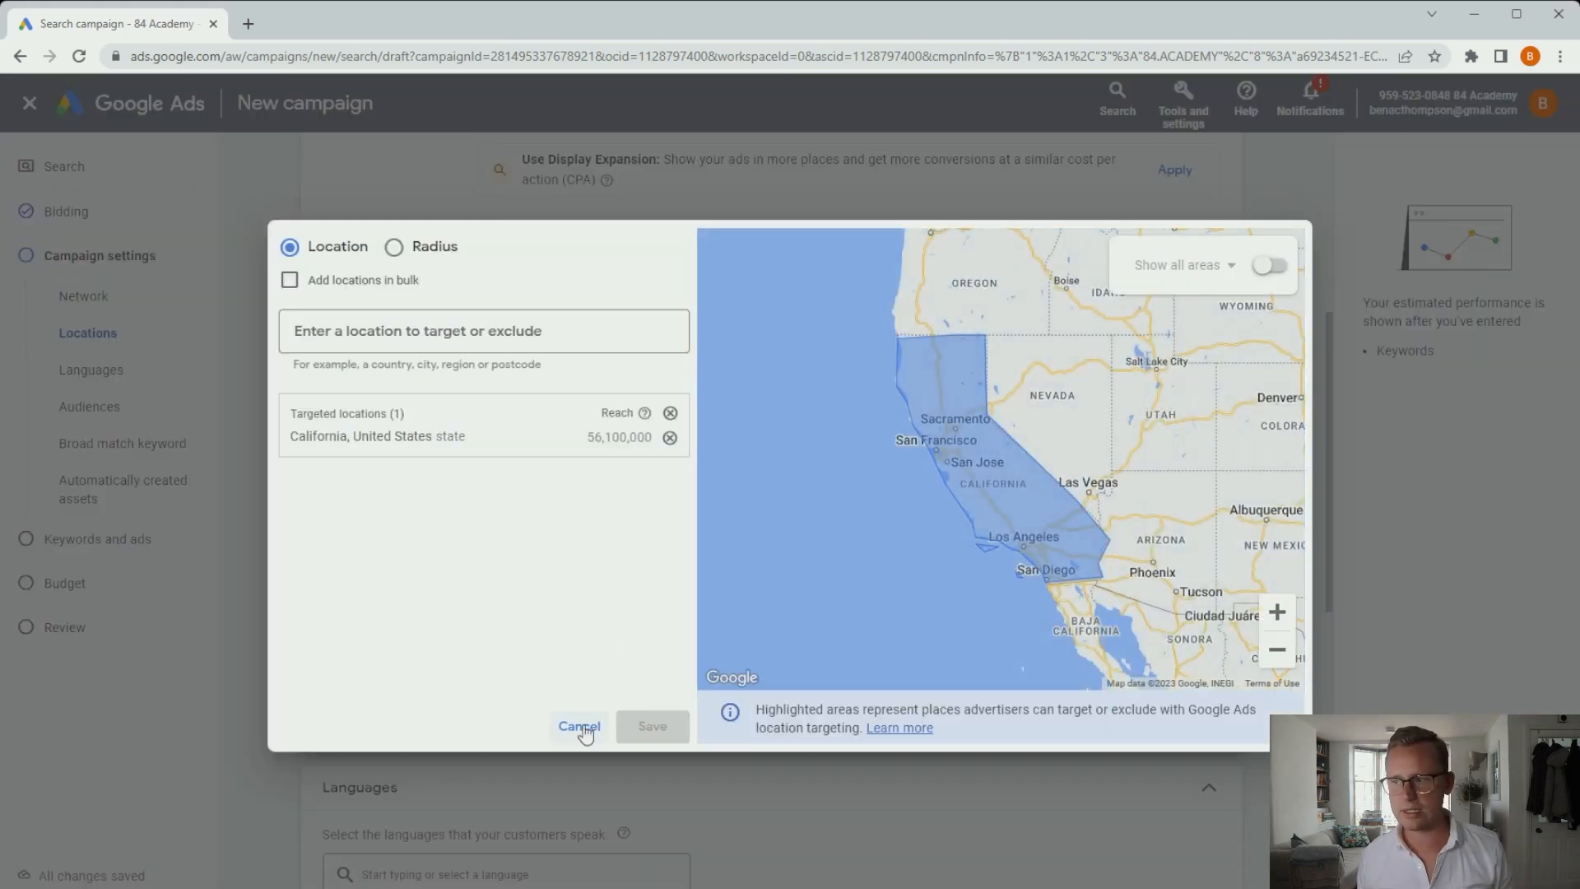
click(581, 727)
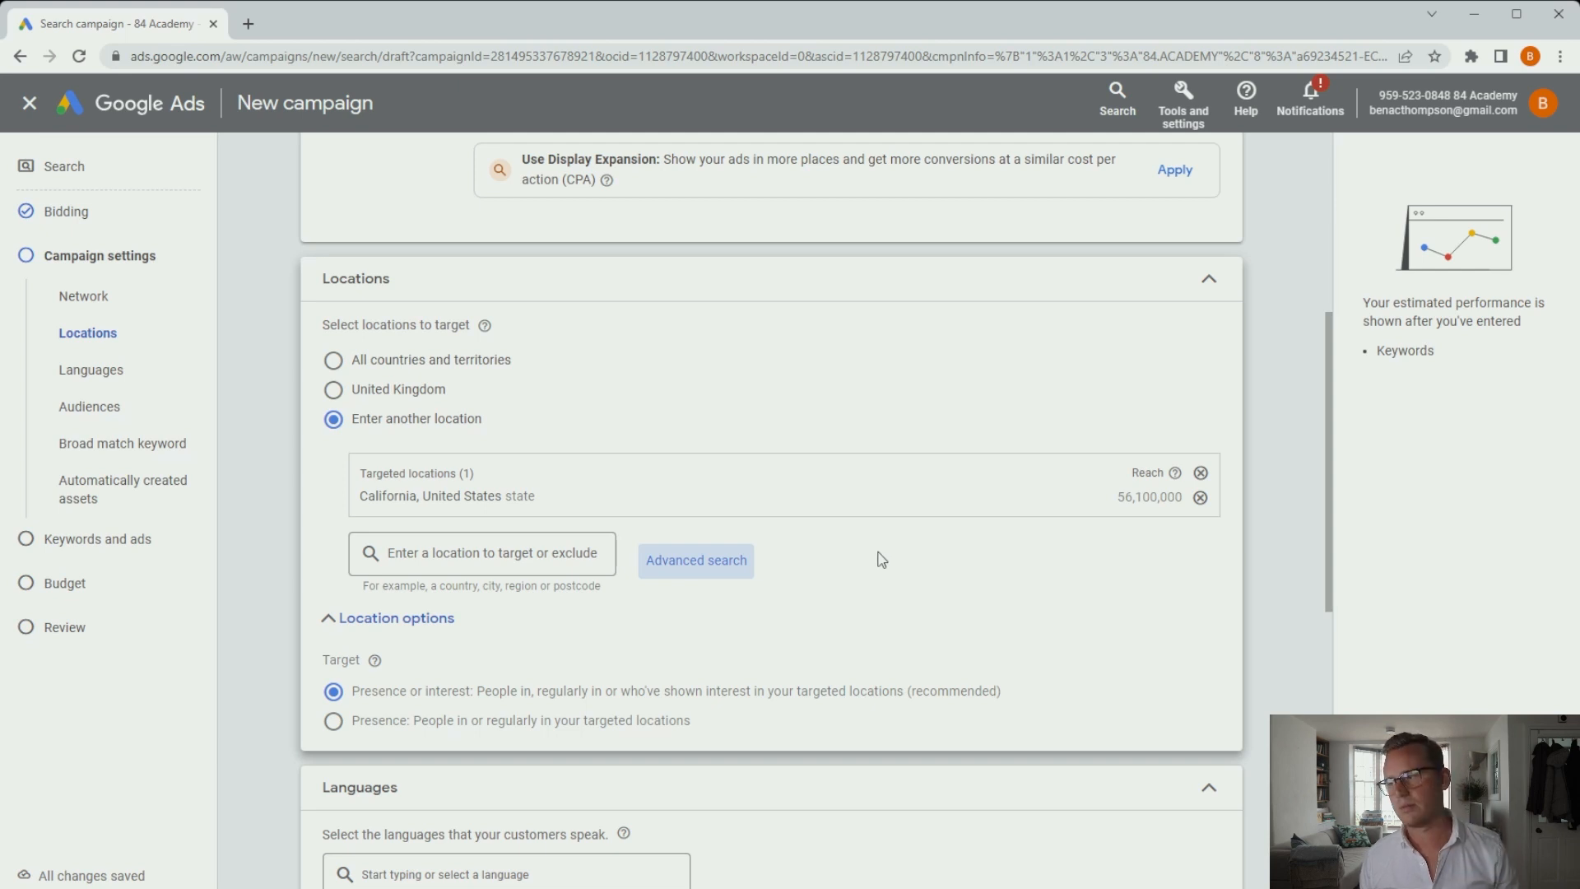
Keep English as the campaign's only language.
scroll(873, 559, down, 3)
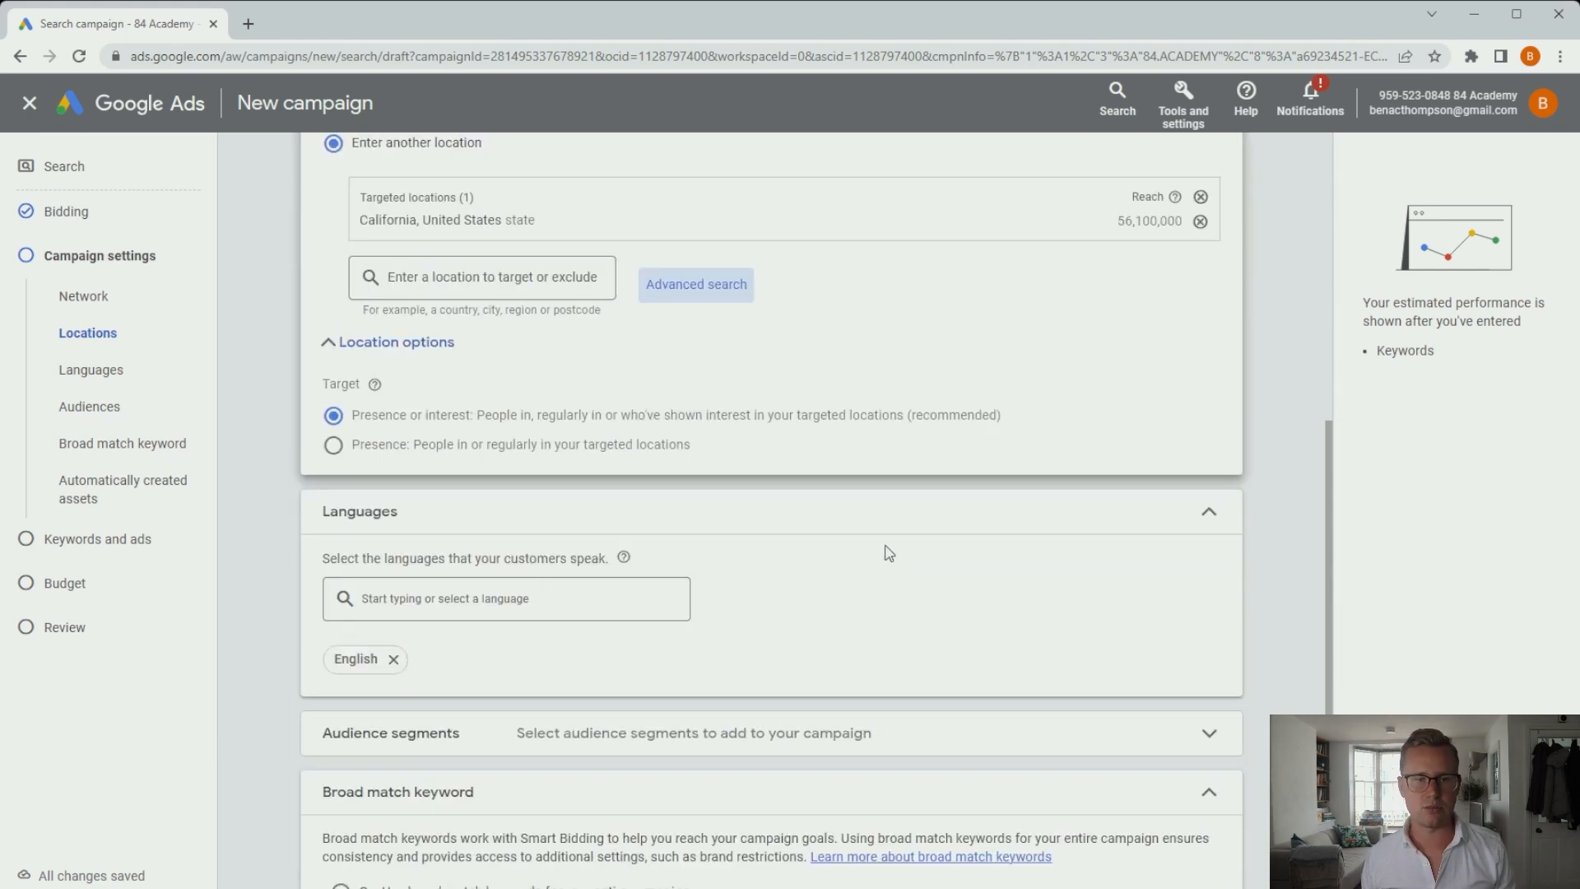
scroll(887, 547, down, 2)
click(549, 417)
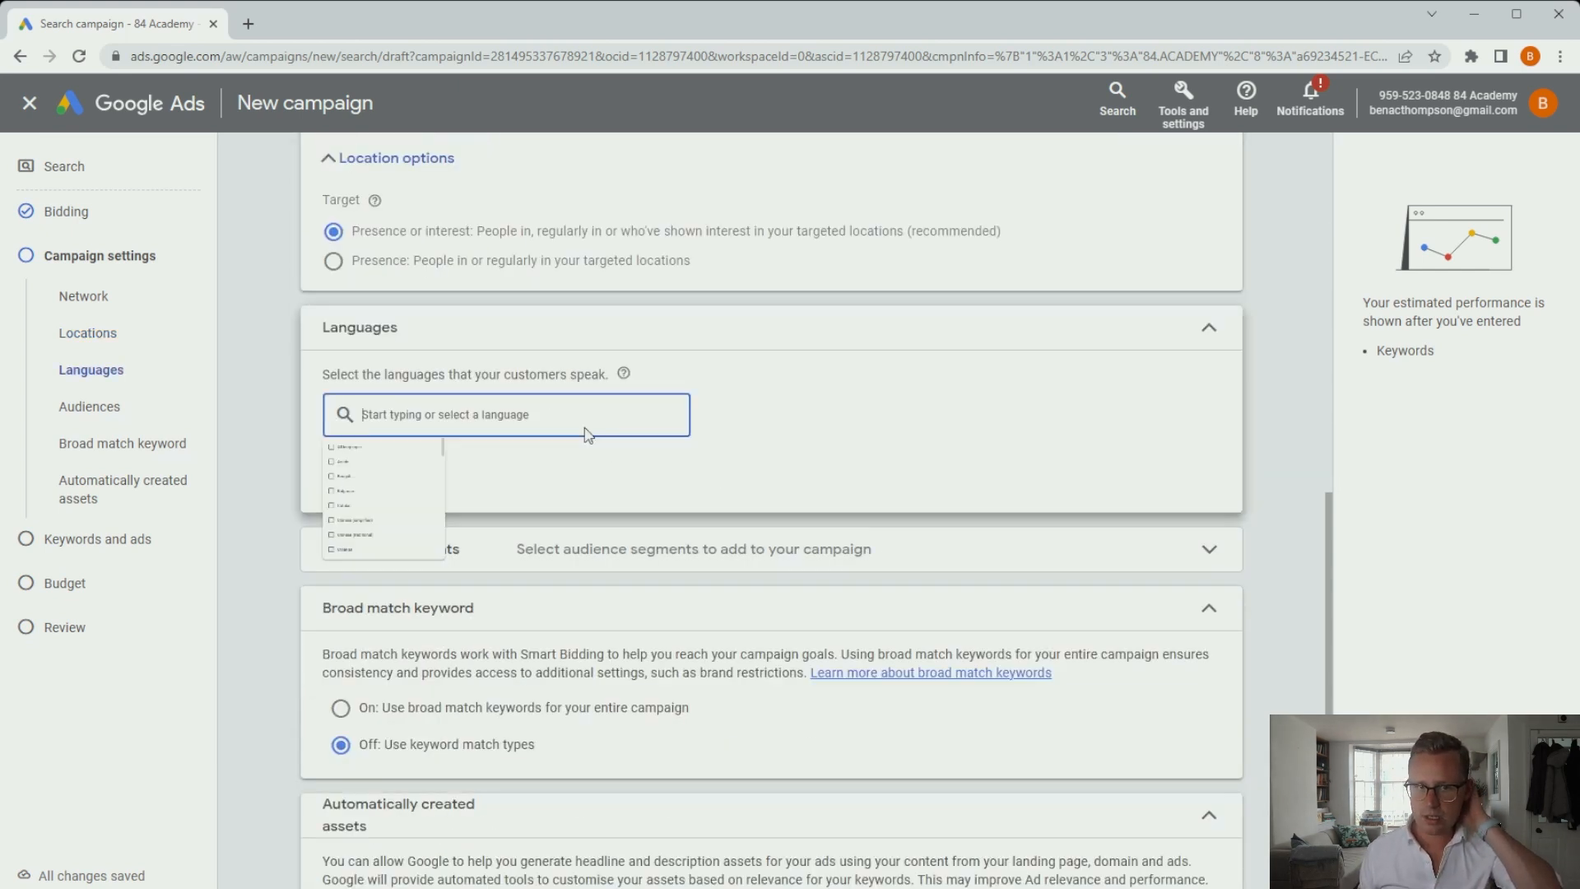
scroll(847, 455, down, 1)
click(881, 356)
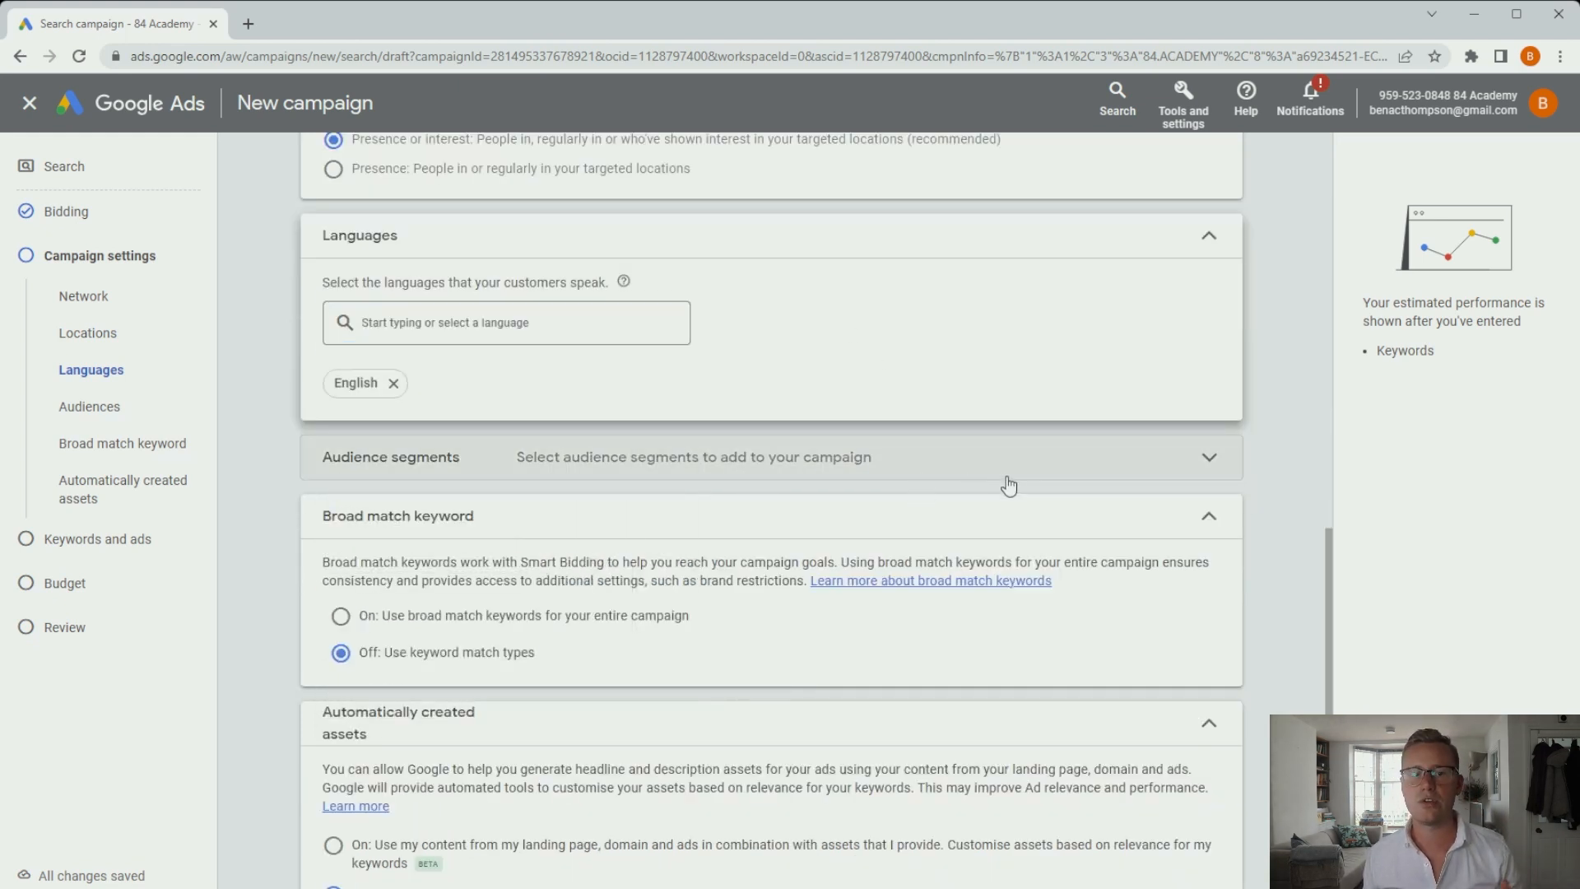
Add YouTube - Visited Channel Page, Social Media Enthusiasts, Advertising & Marketing Services and SEO & SEM Services segments.
scroll(829, 448, down, 1)
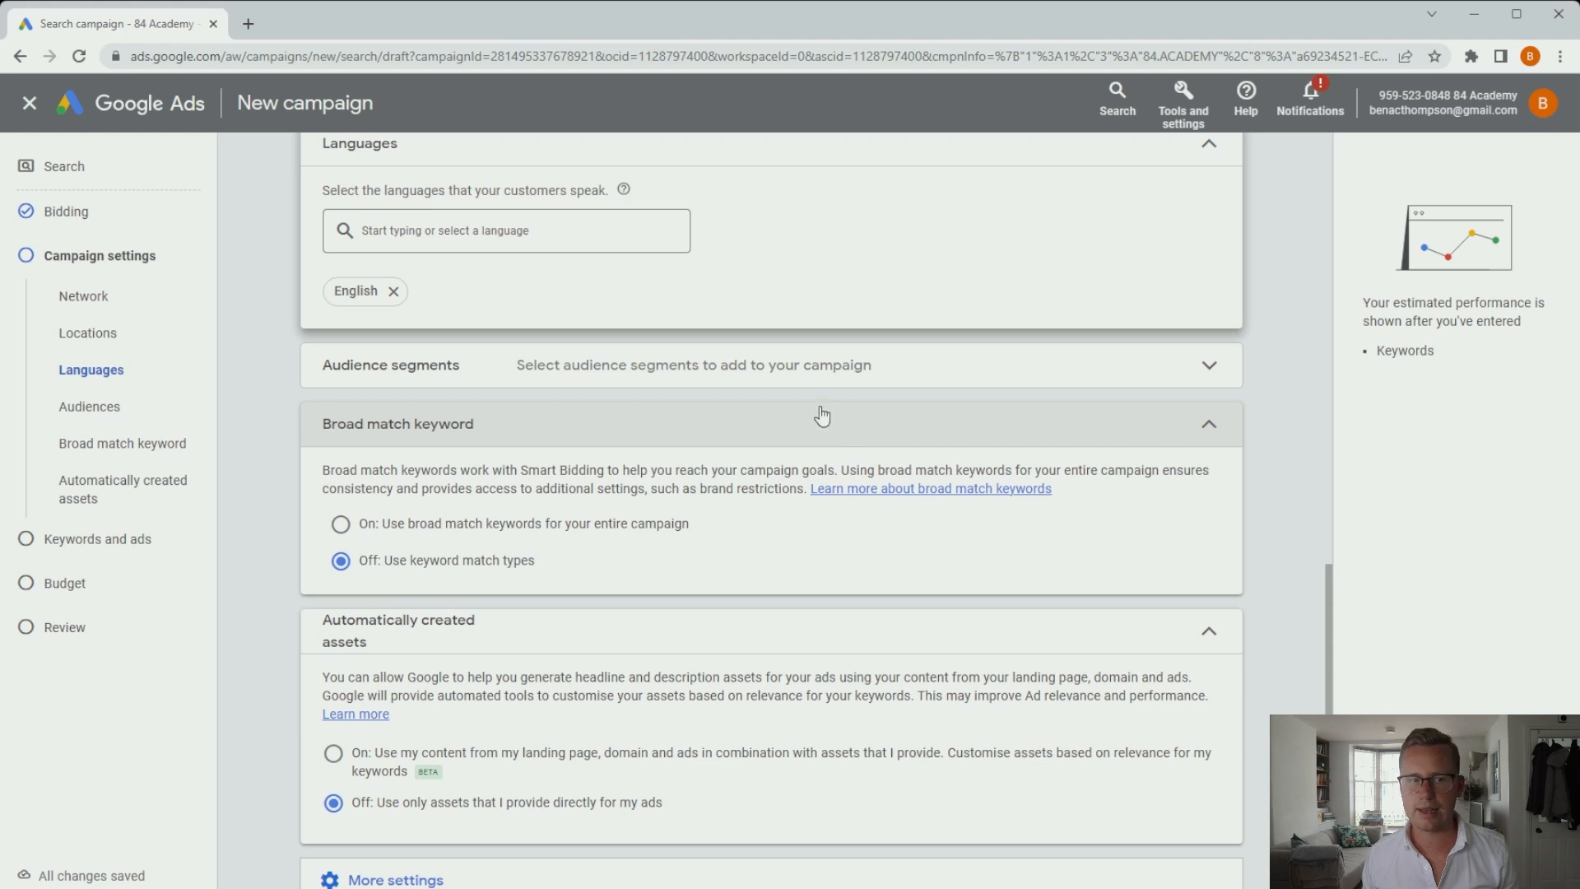
click(900, 368)
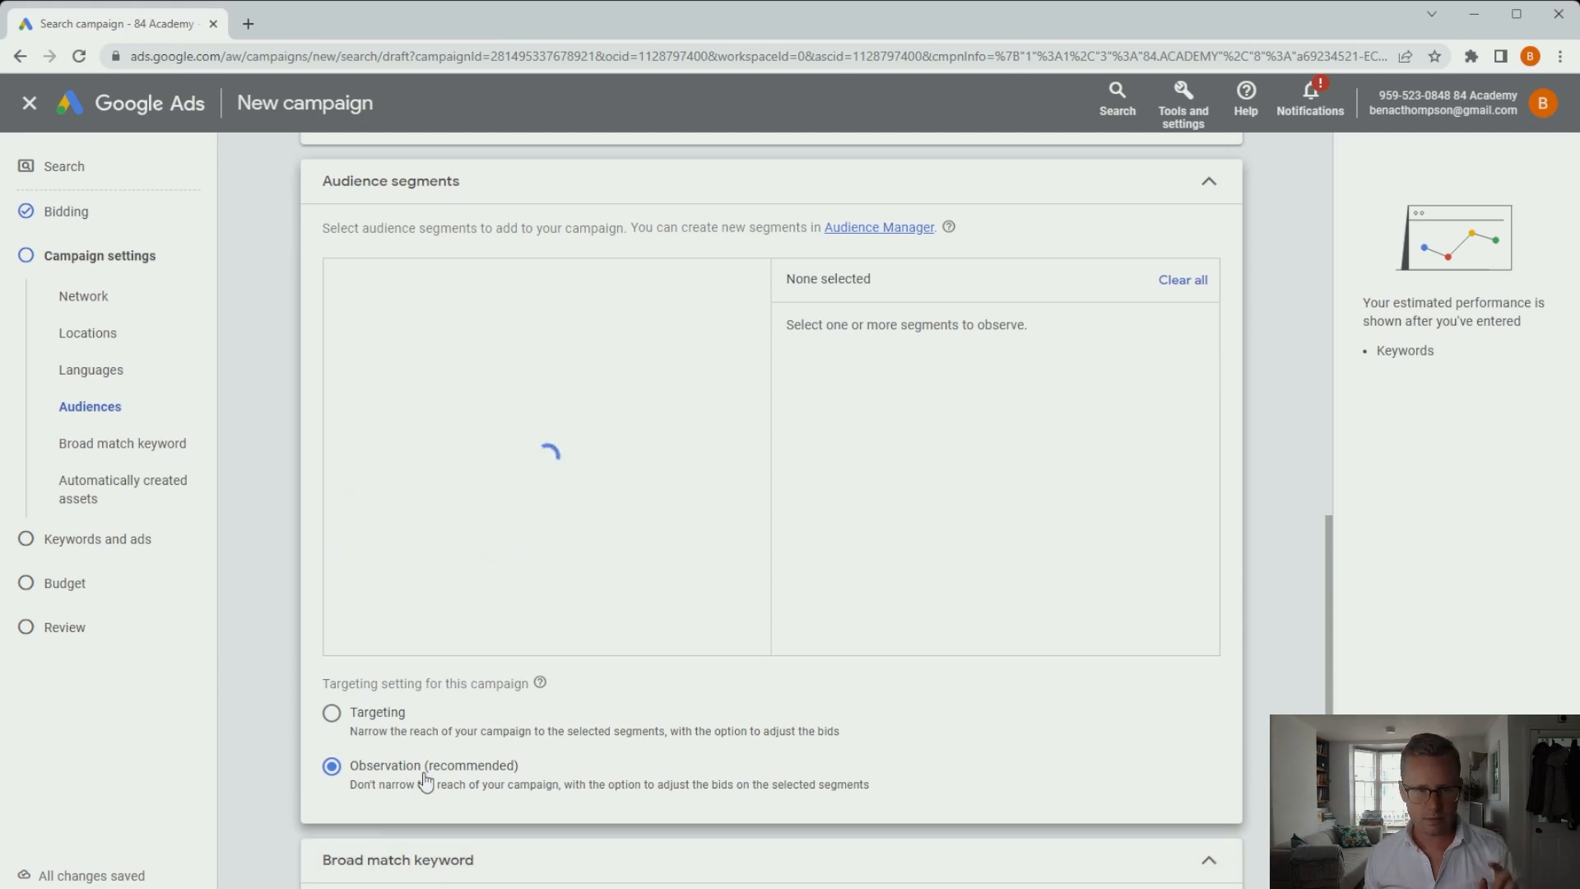
scroll(417, 749, down, 1)
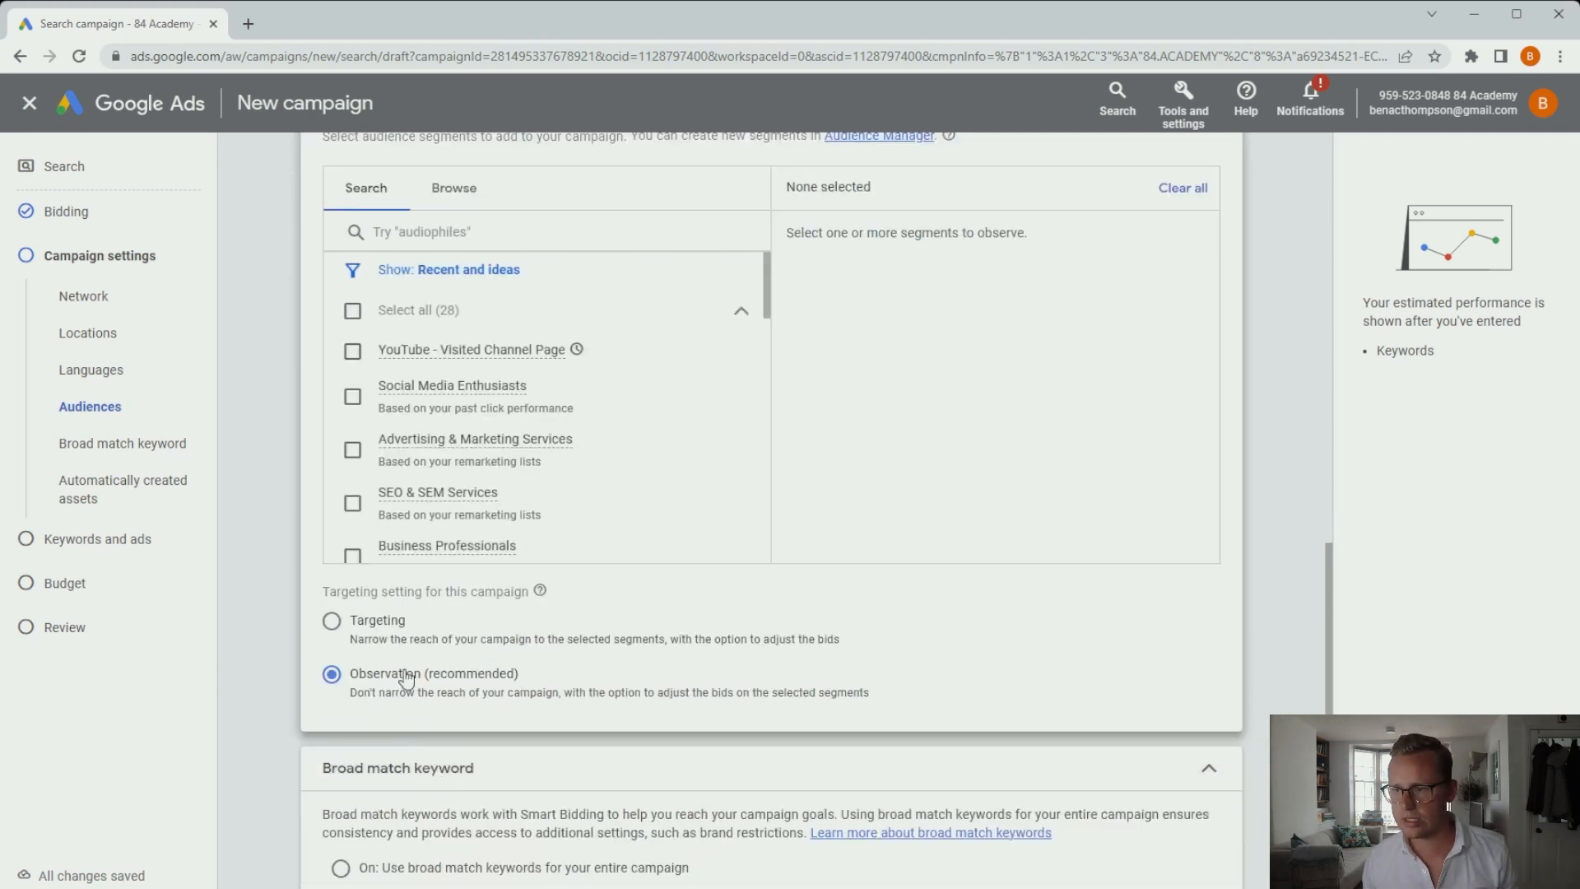
scroll(390, 683, up, 1)
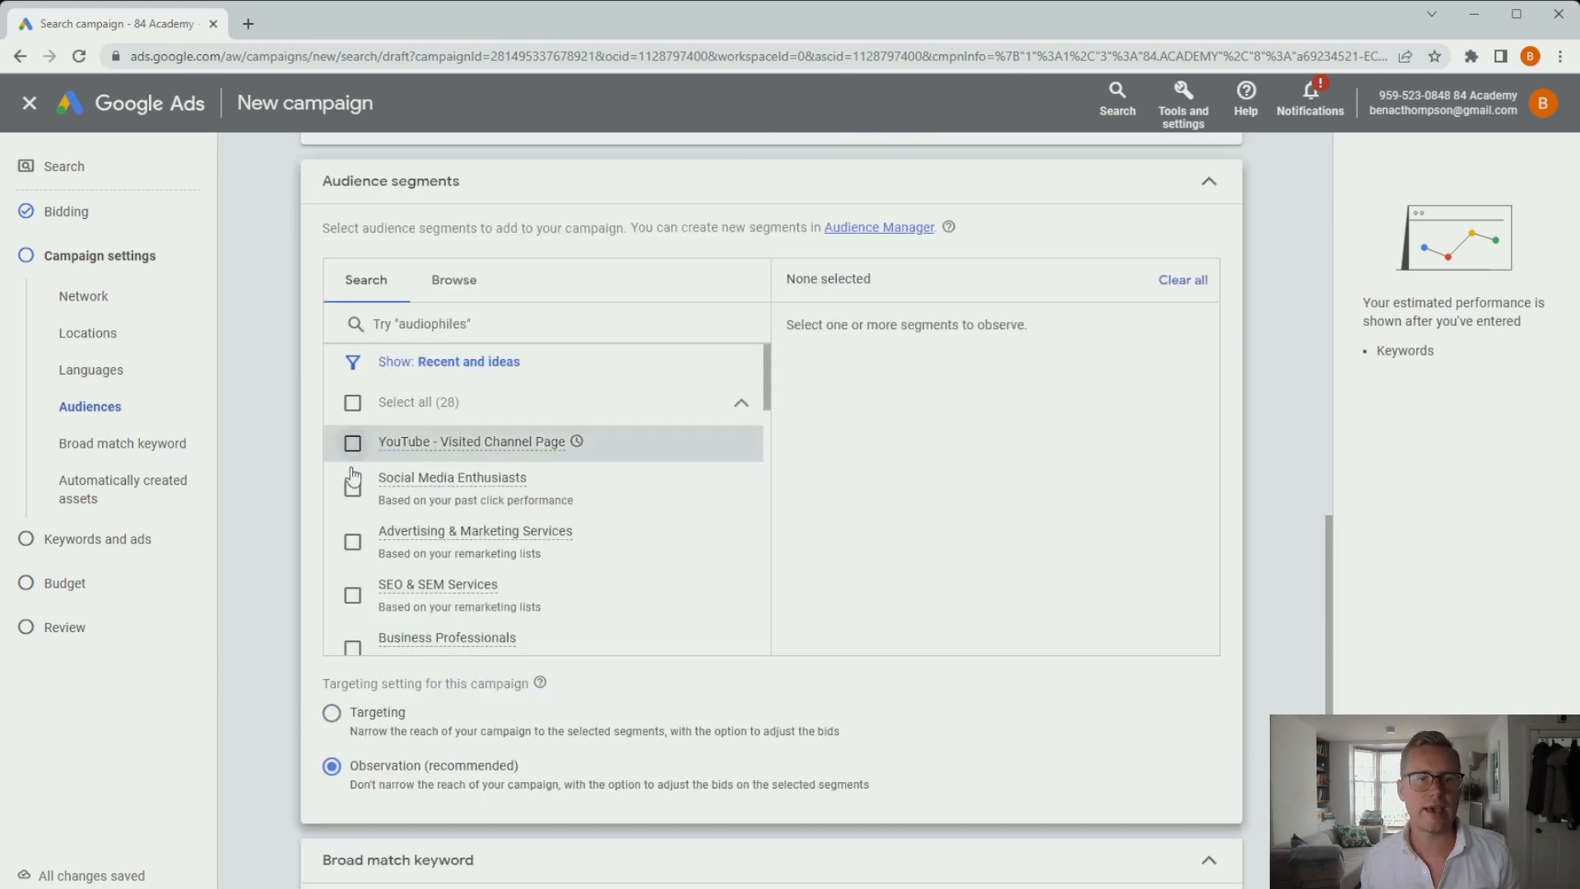
click(352, 443)
click(352, 489)
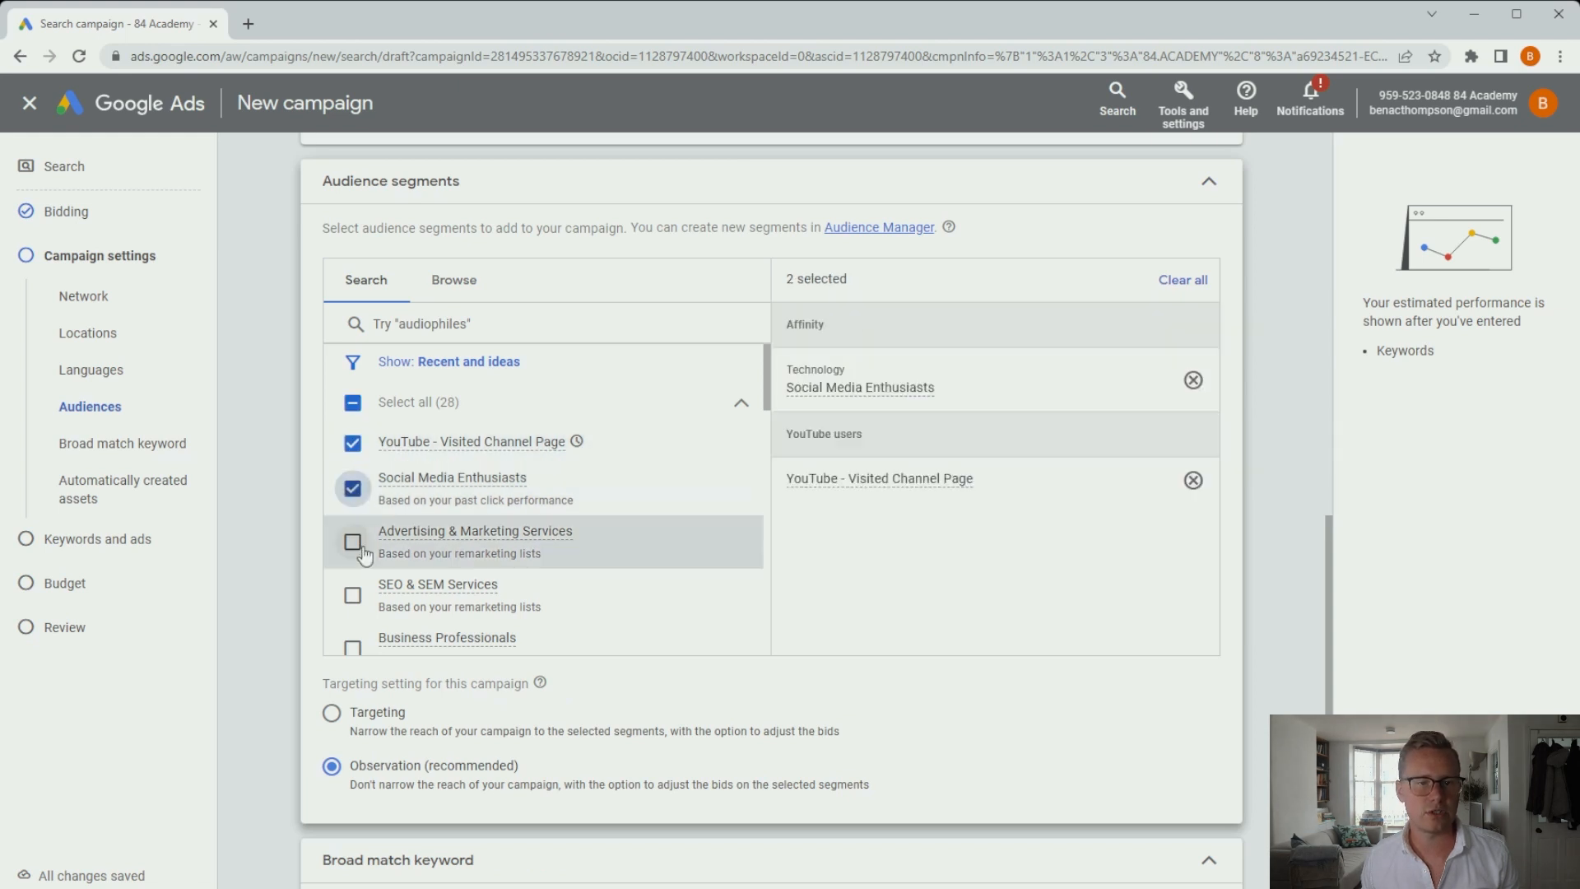
click(352, 542)
click(352, 594)
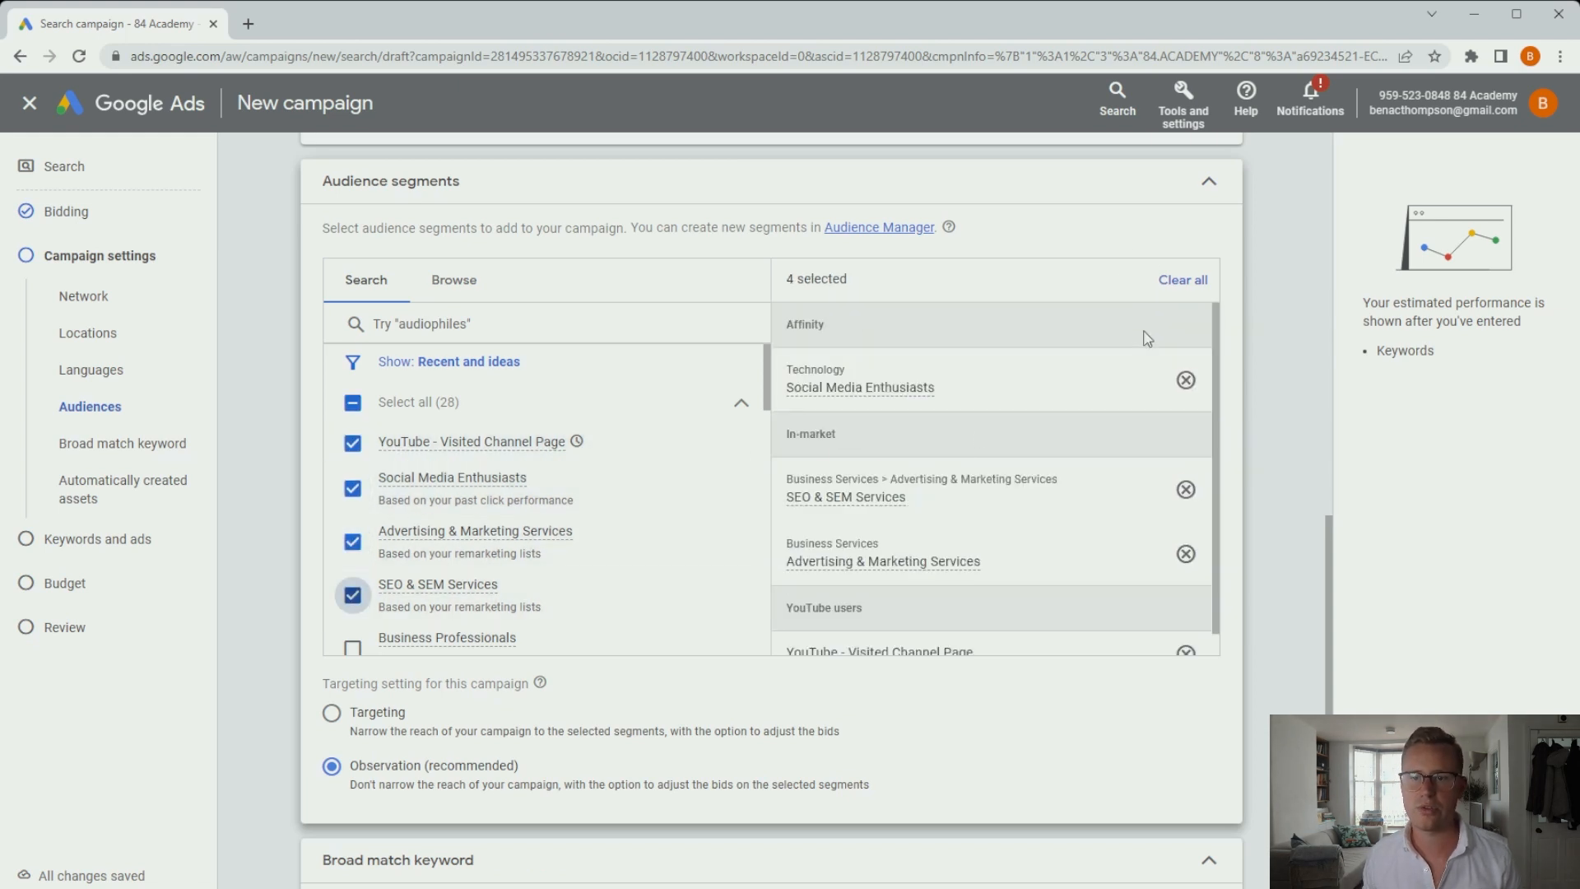
click(1208, 181)
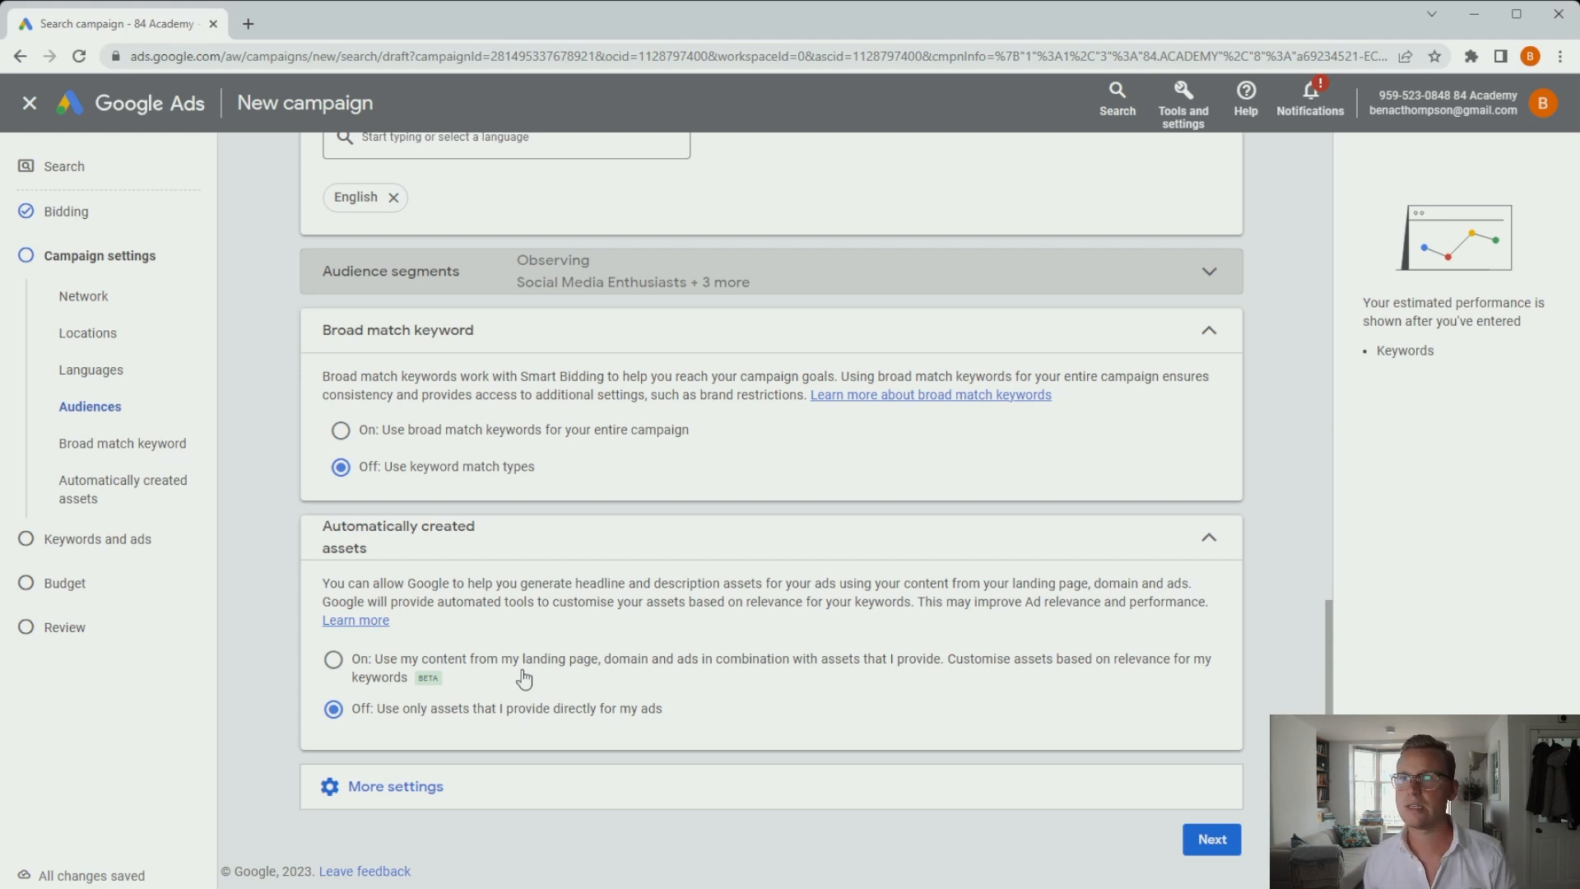
Review More settings, then advance to the Keywords and ads step.
click(523, 804)
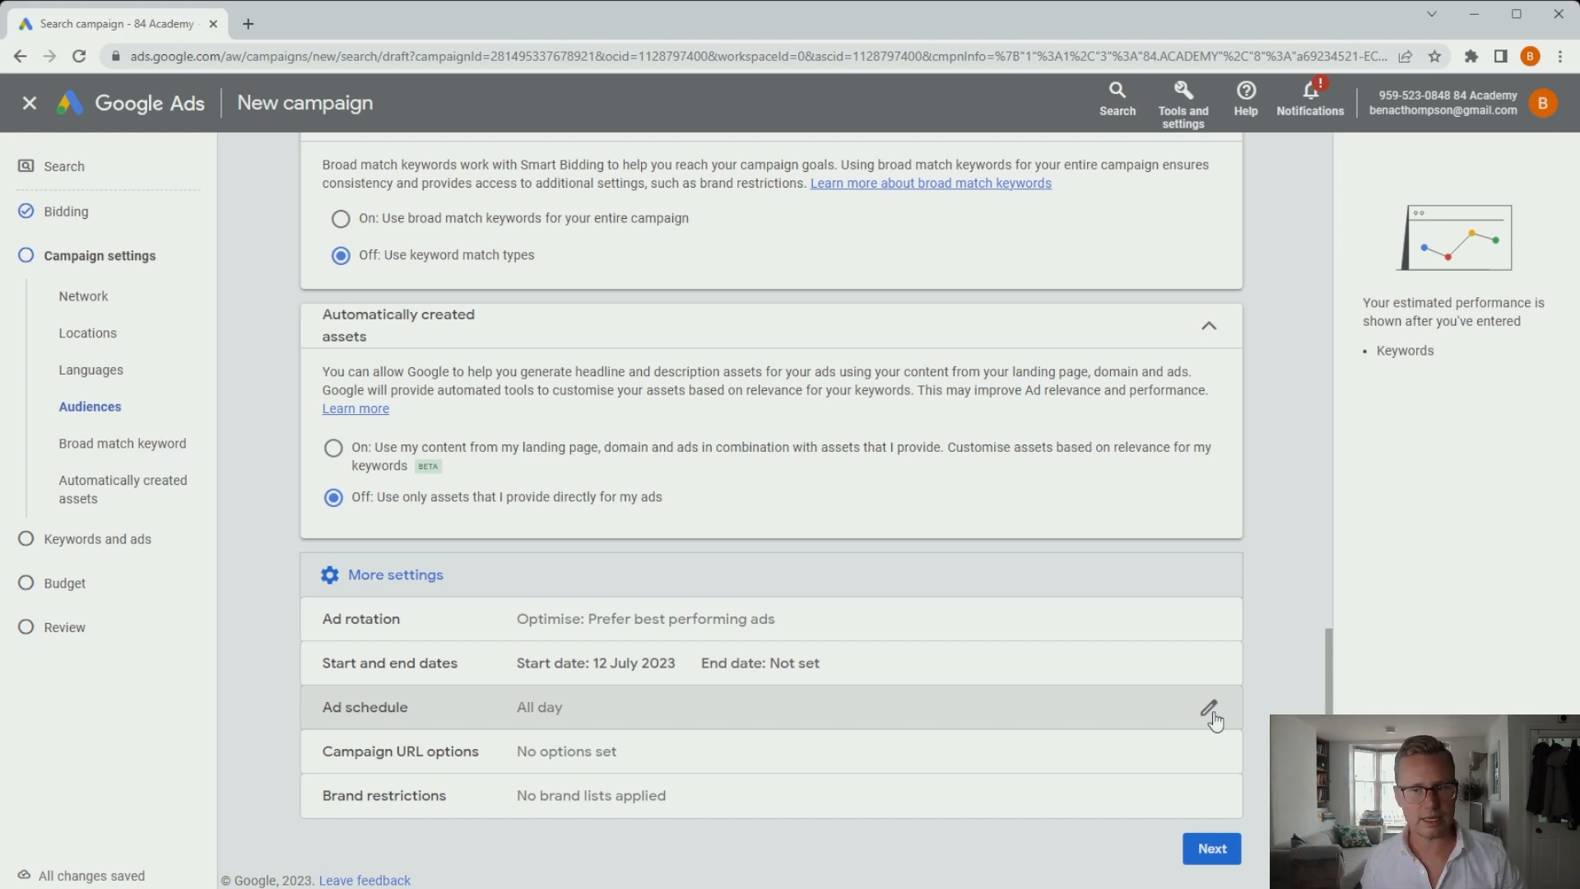
click(1211, 848)
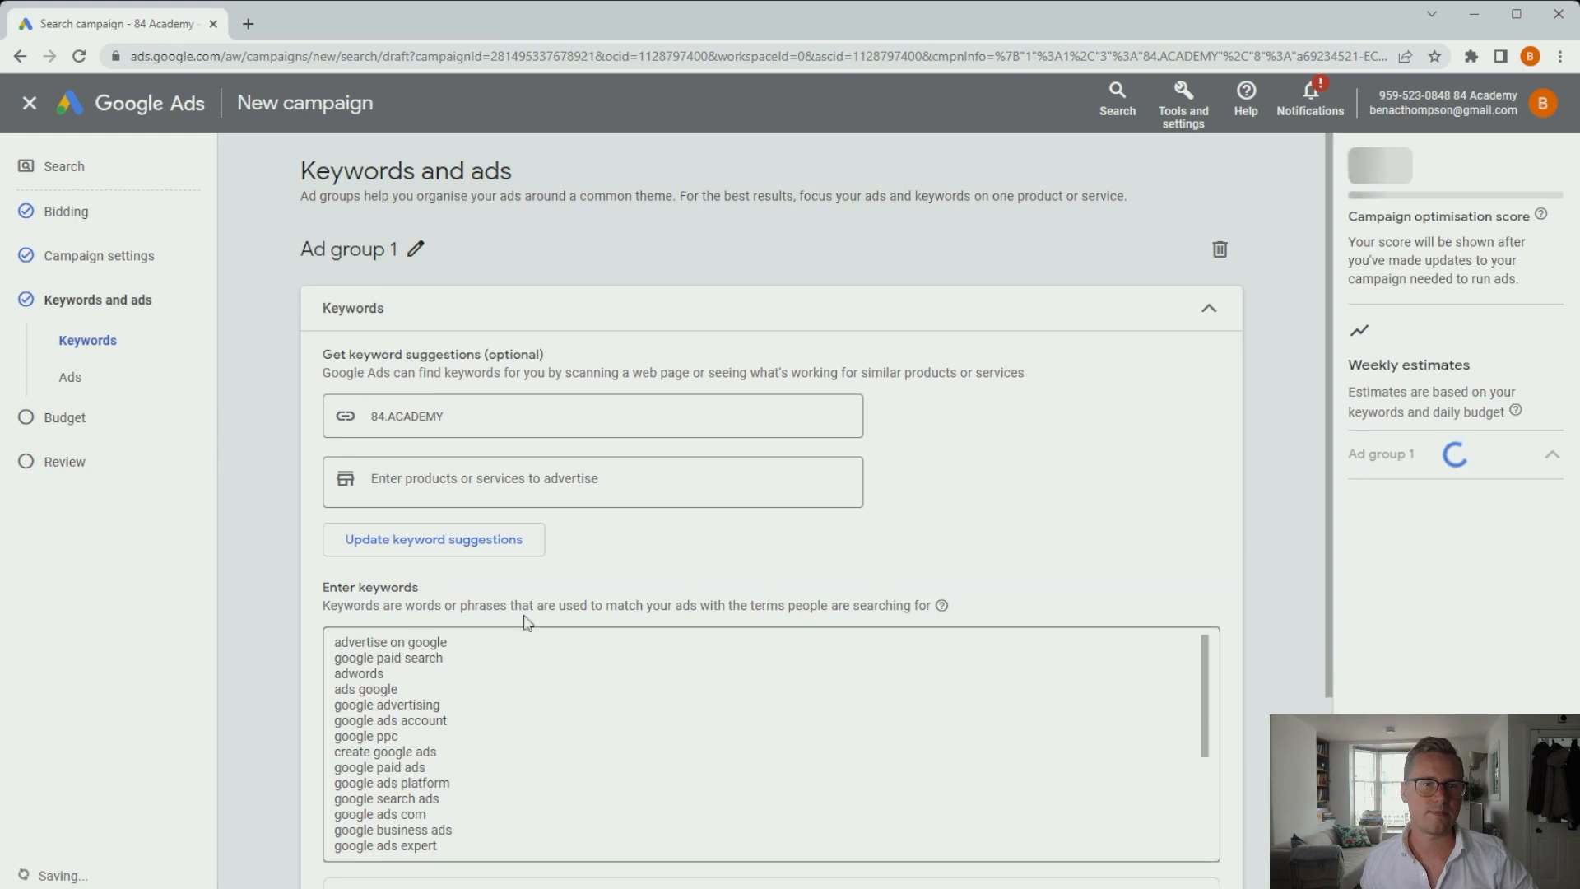
Delete all suggested keywords except advertise on google and google paid search.
scroll(677, 448, down, 1)
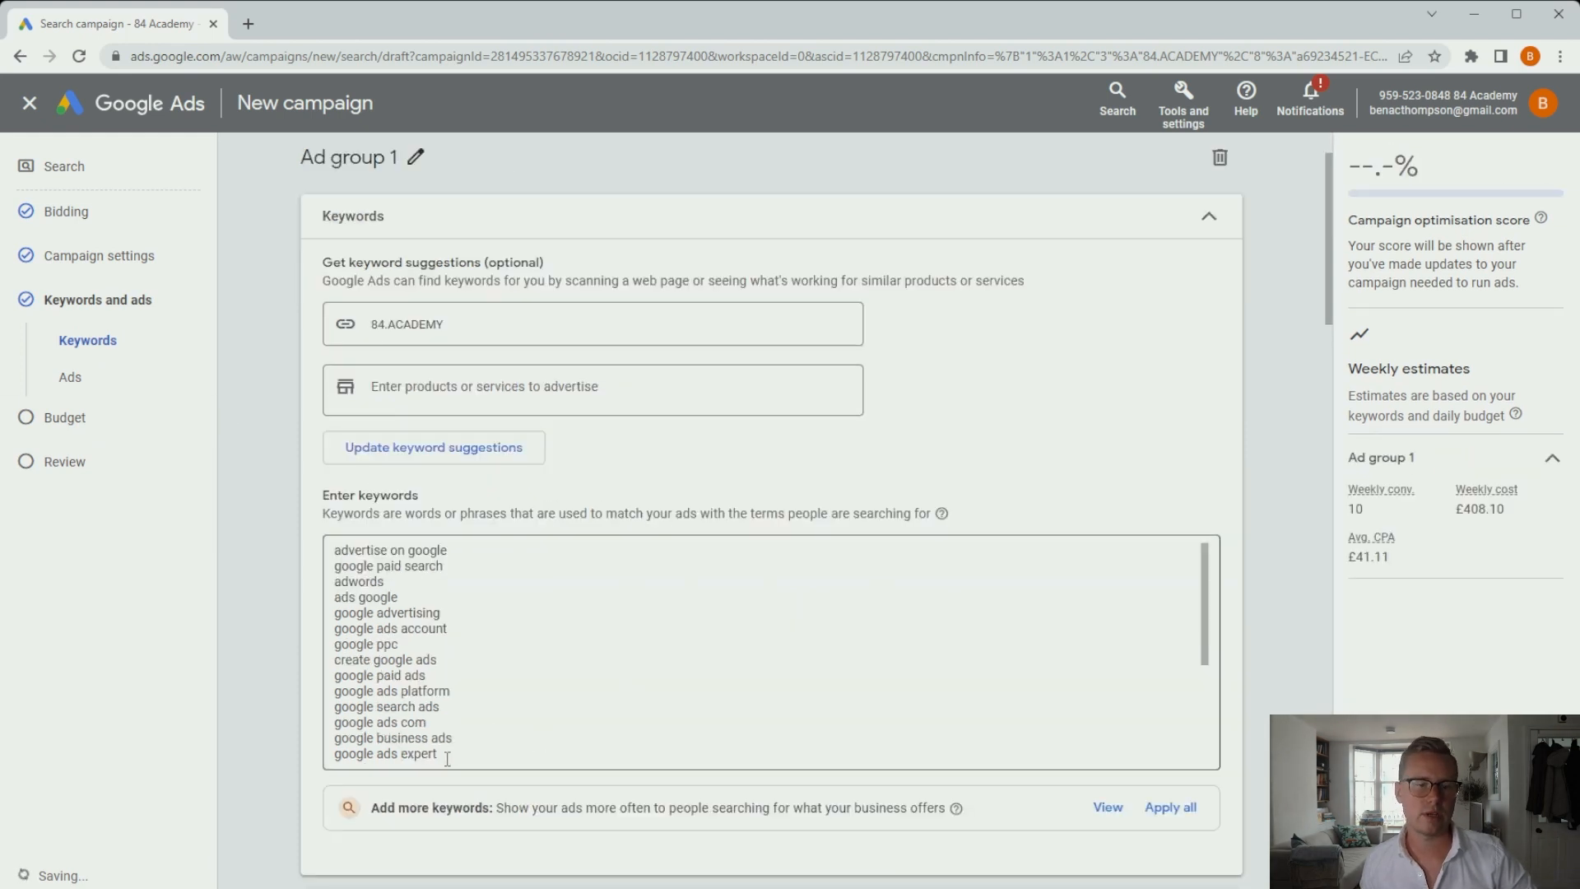
drag(446, 758, 308, 590)
key(BackSpace)
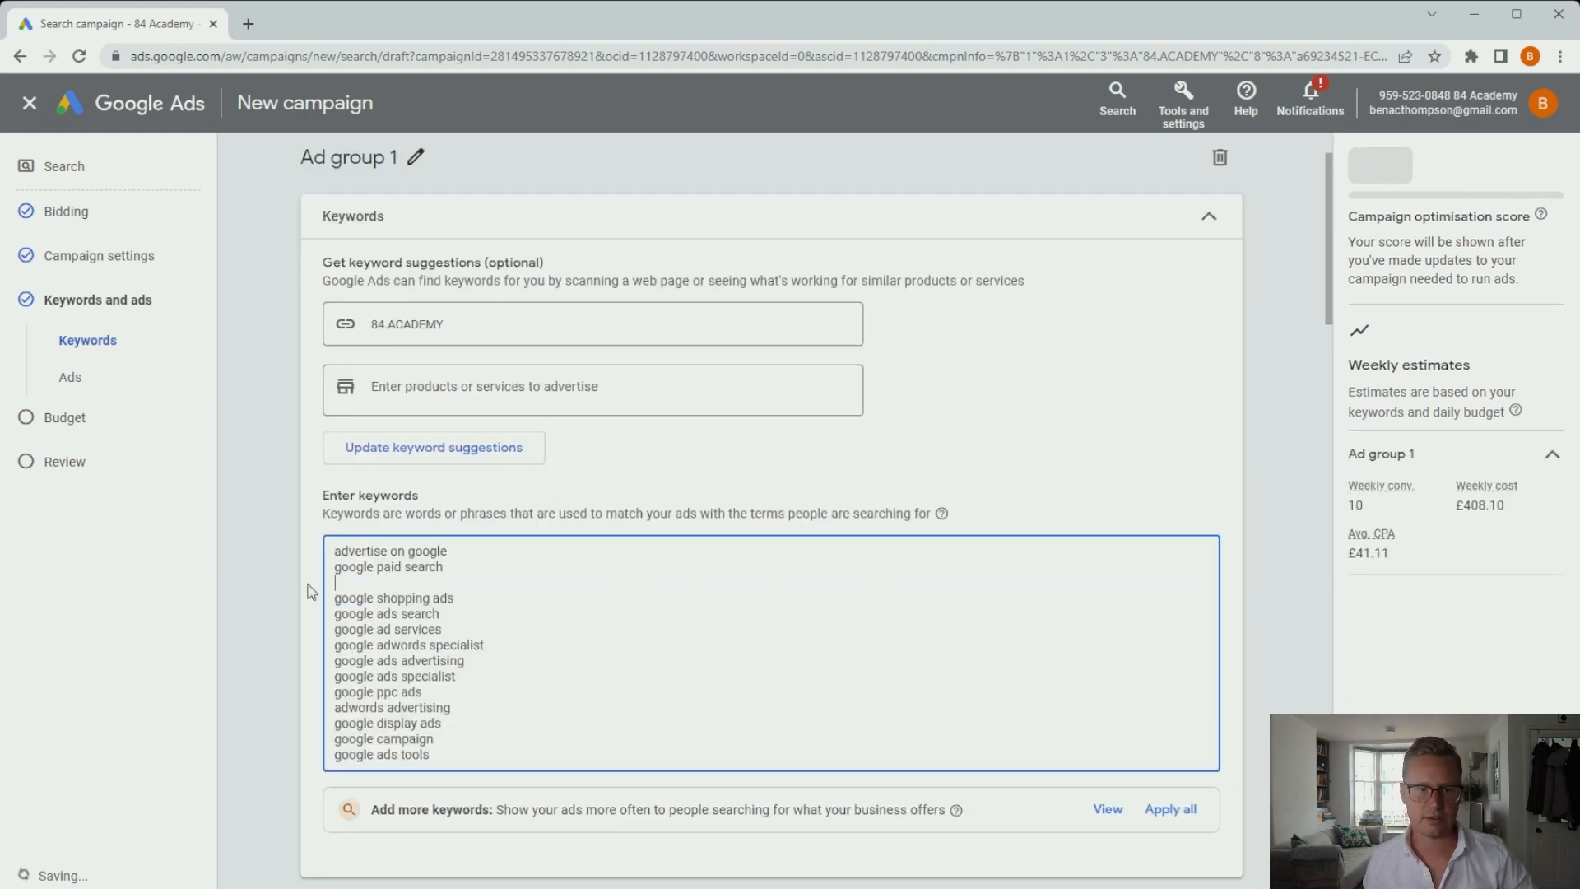
drag(444, 758, 309, 607)
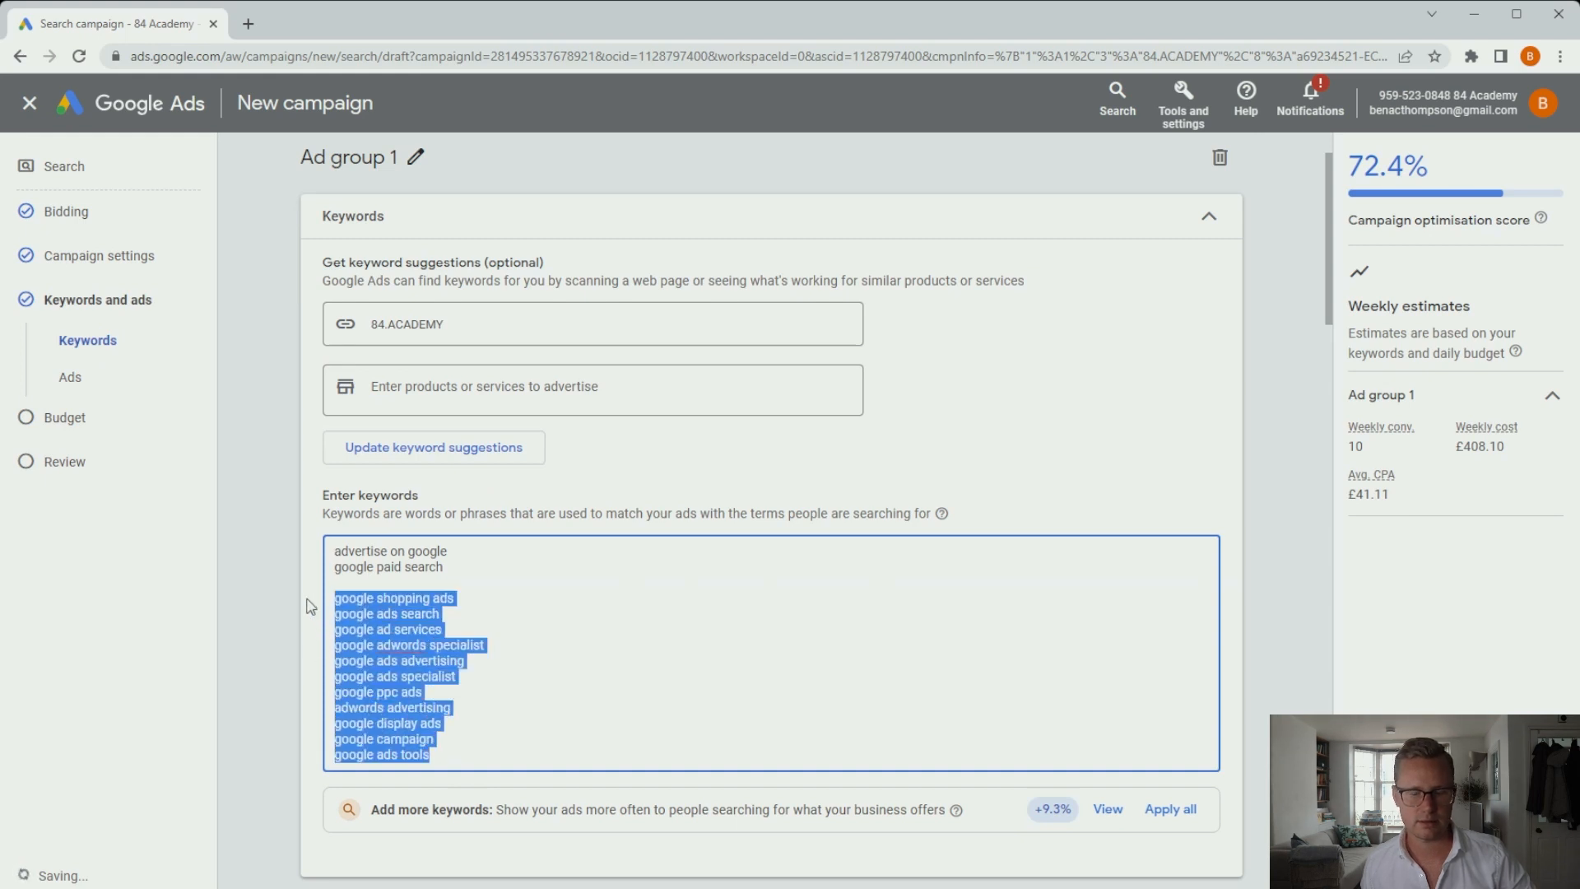
key(BackSpace)
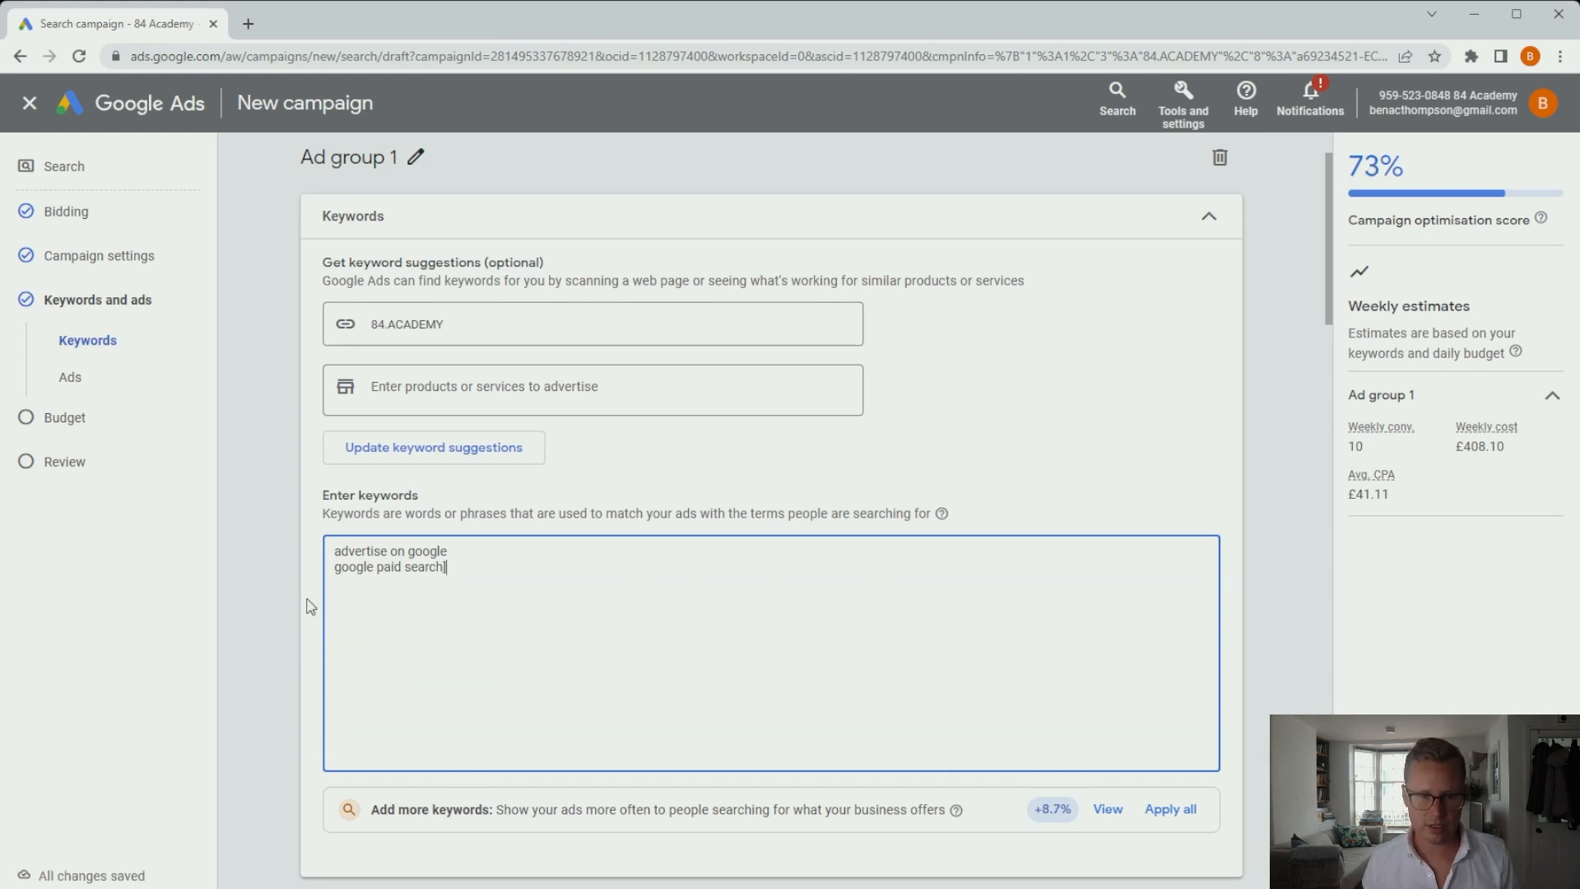
Make both keywords exact match: [advertise on google] and [google paid search].
text(])
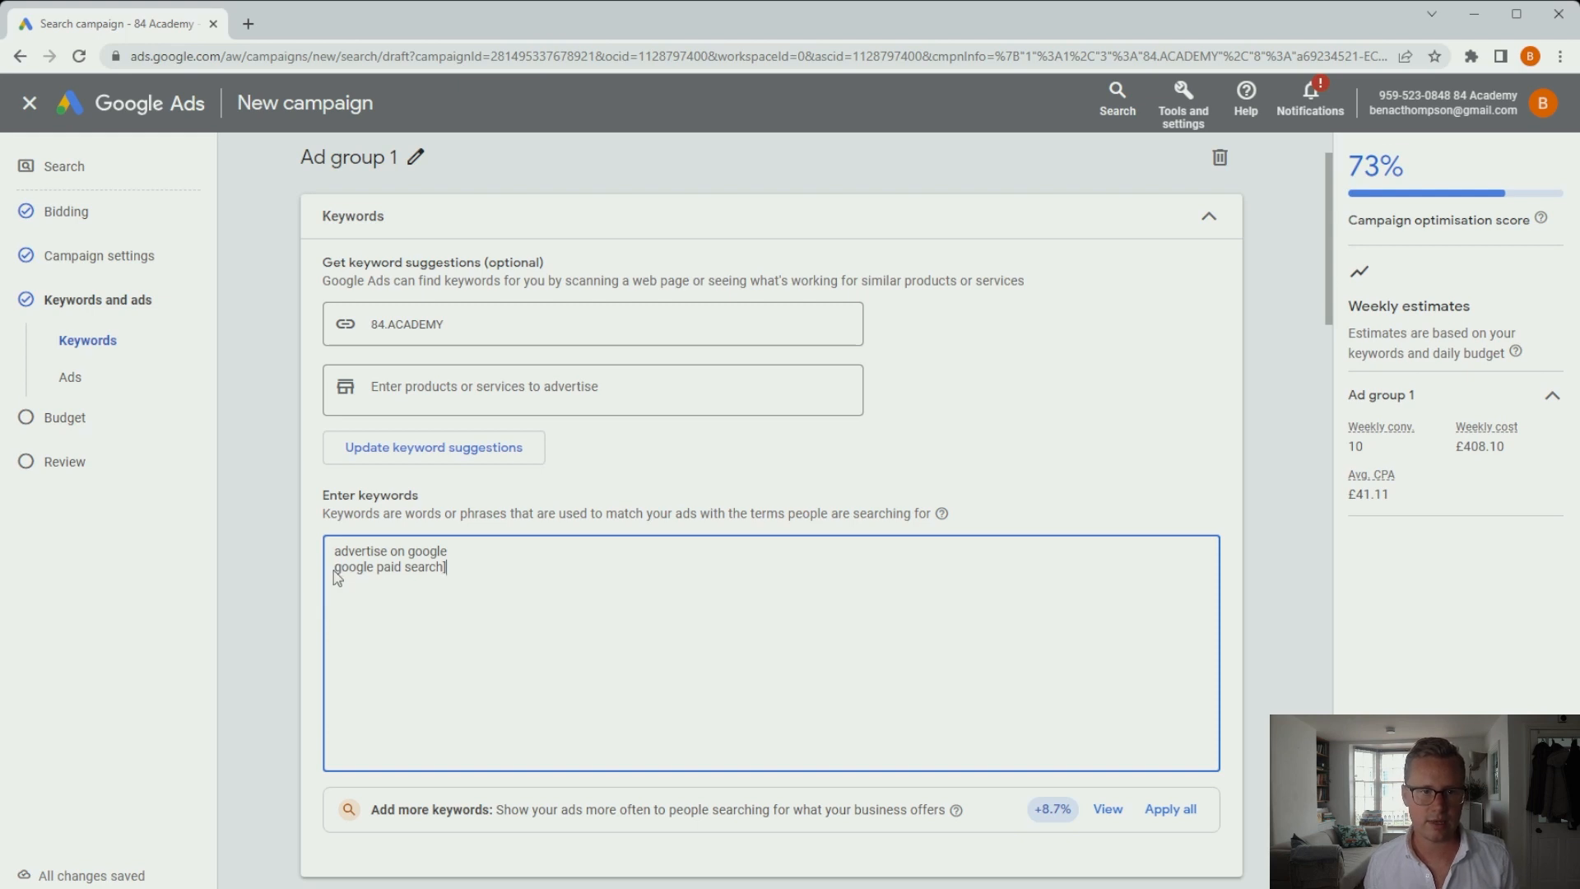
click(334, 569)
text([)
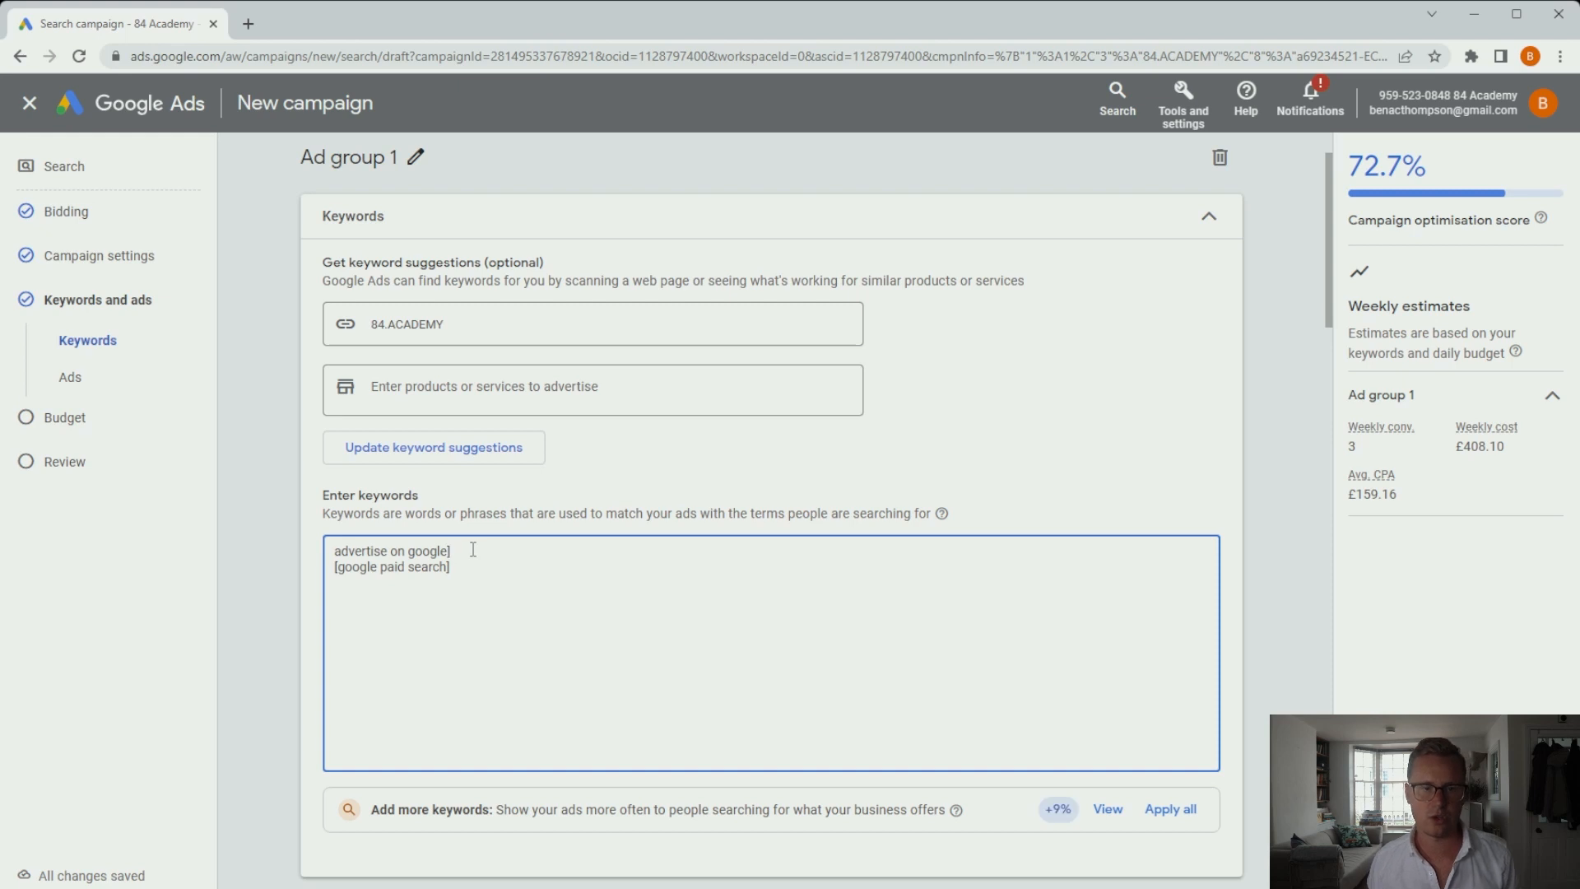
click(337, 550)
text([)
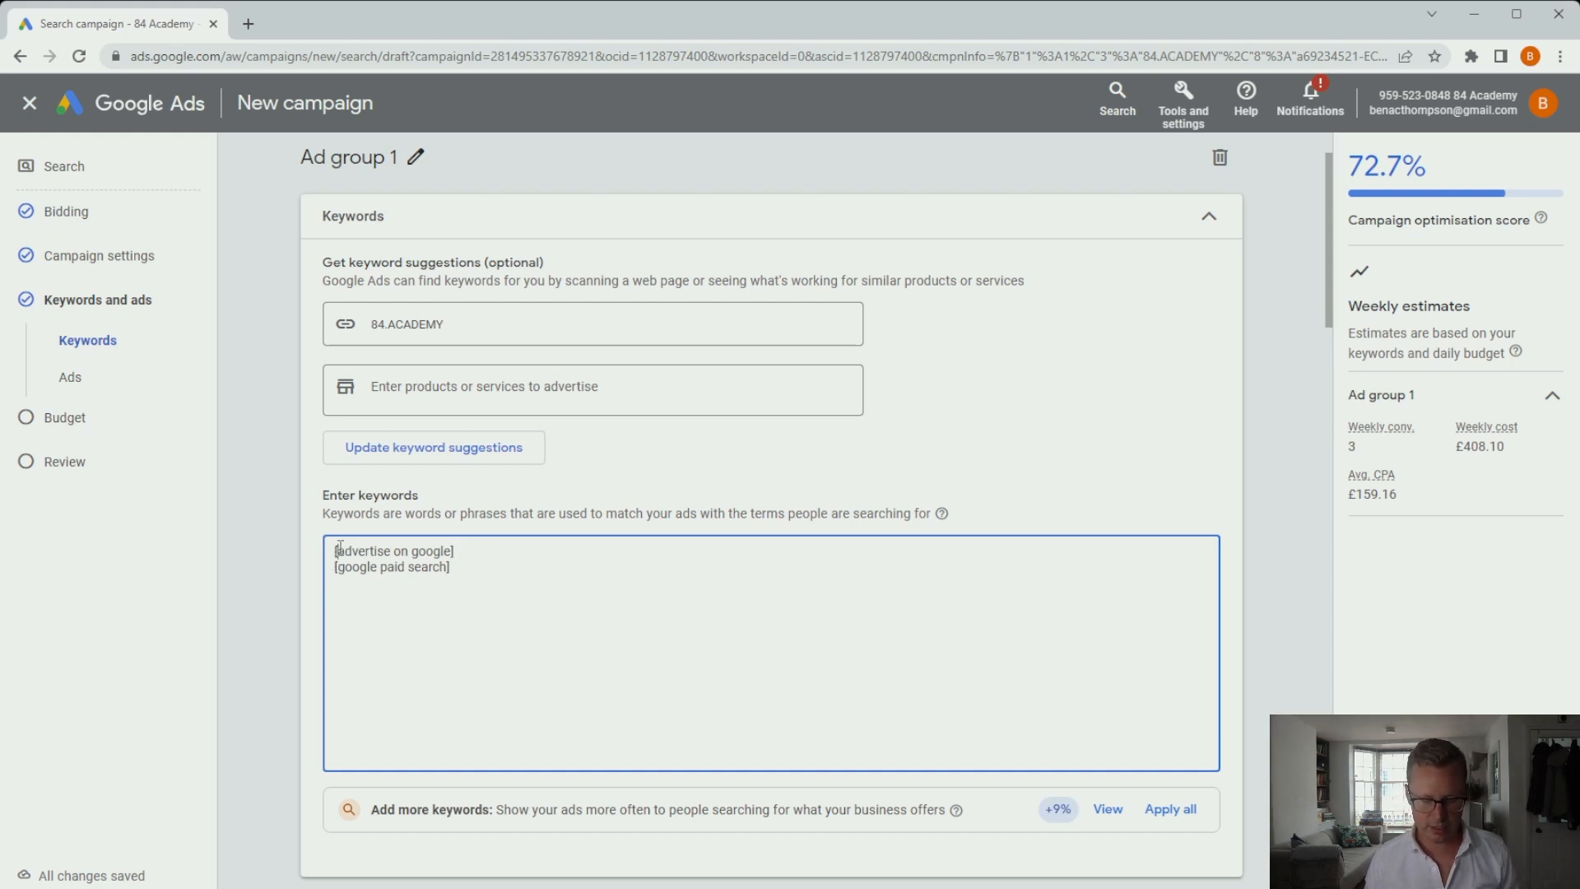
click(313, 549)
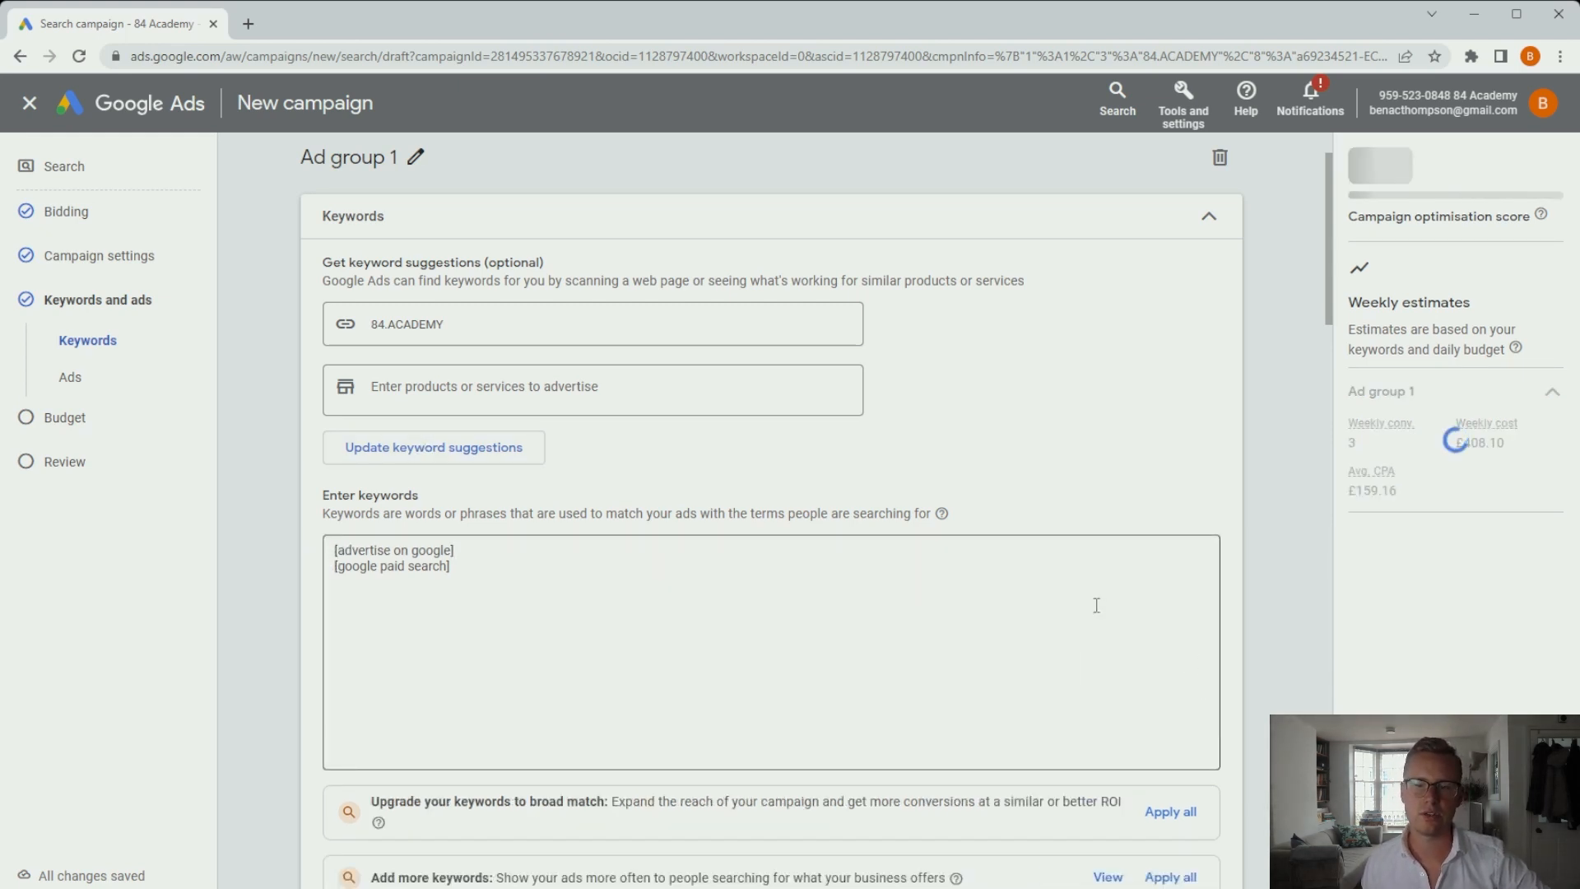
scroll(1000, 454, down, 1)
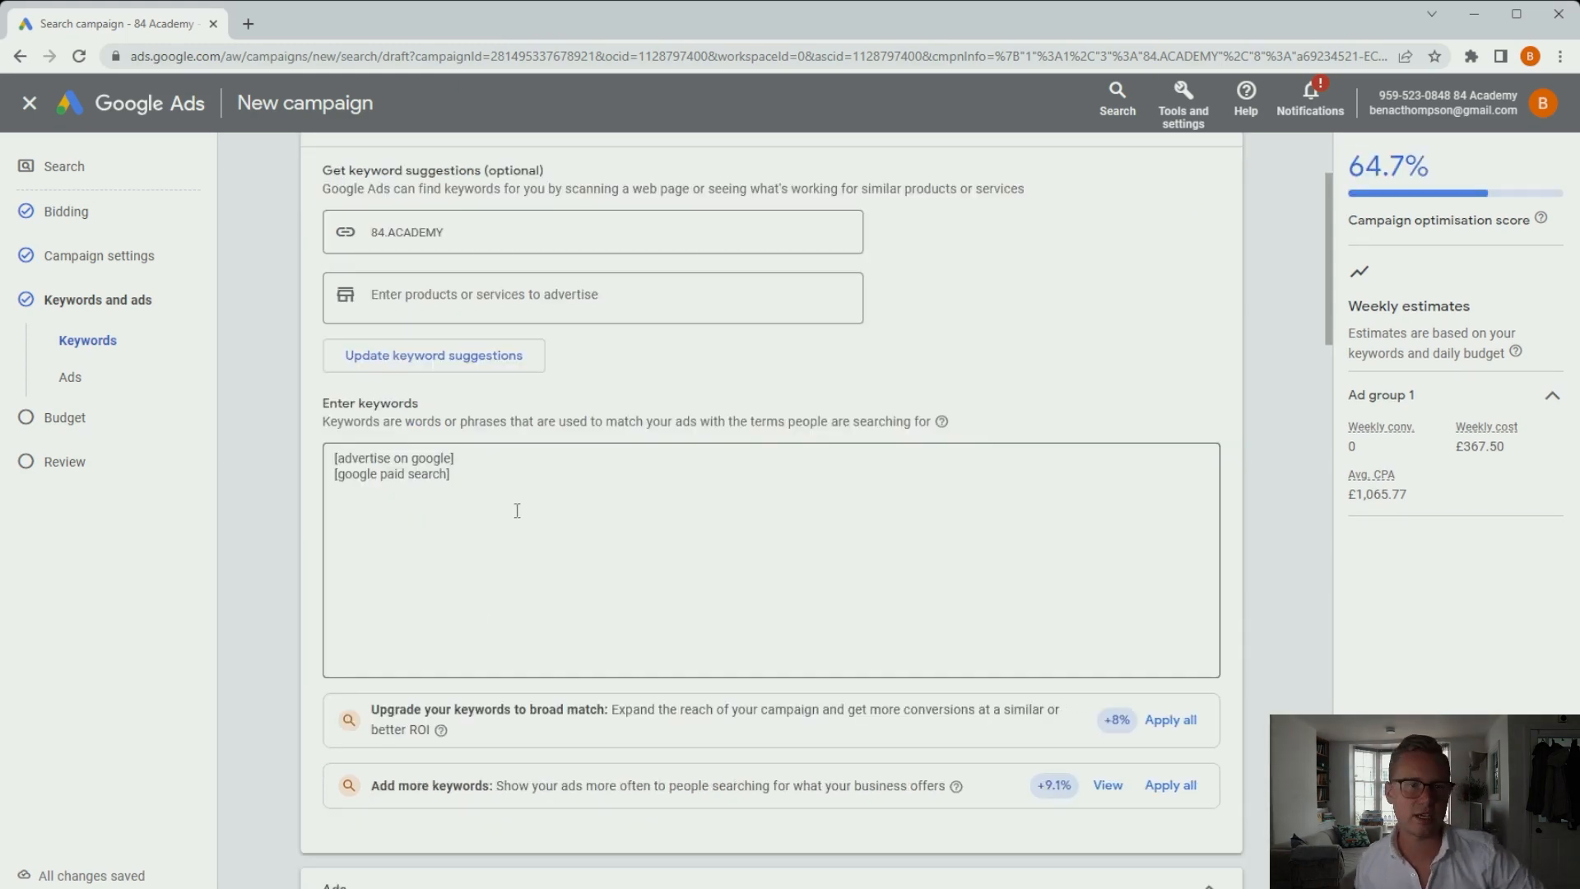
Finalise the '84 Academy | Google Ads Course' search ad as written and proceed to the Budget step.
scroll(517, 514, down, 8)
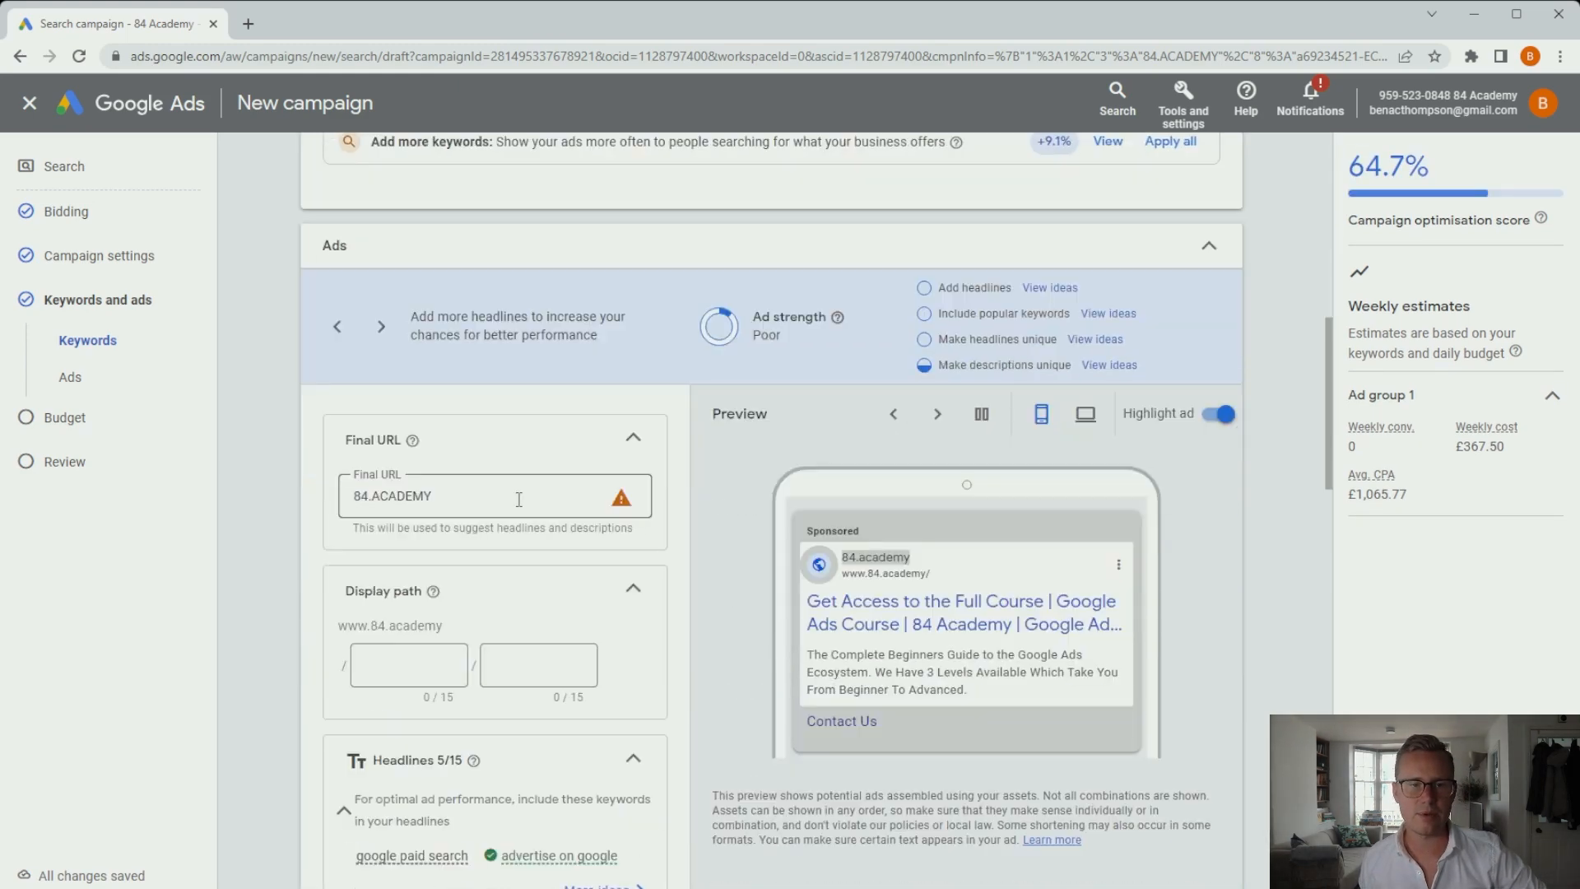
scroll(1208, 252, down, 4)
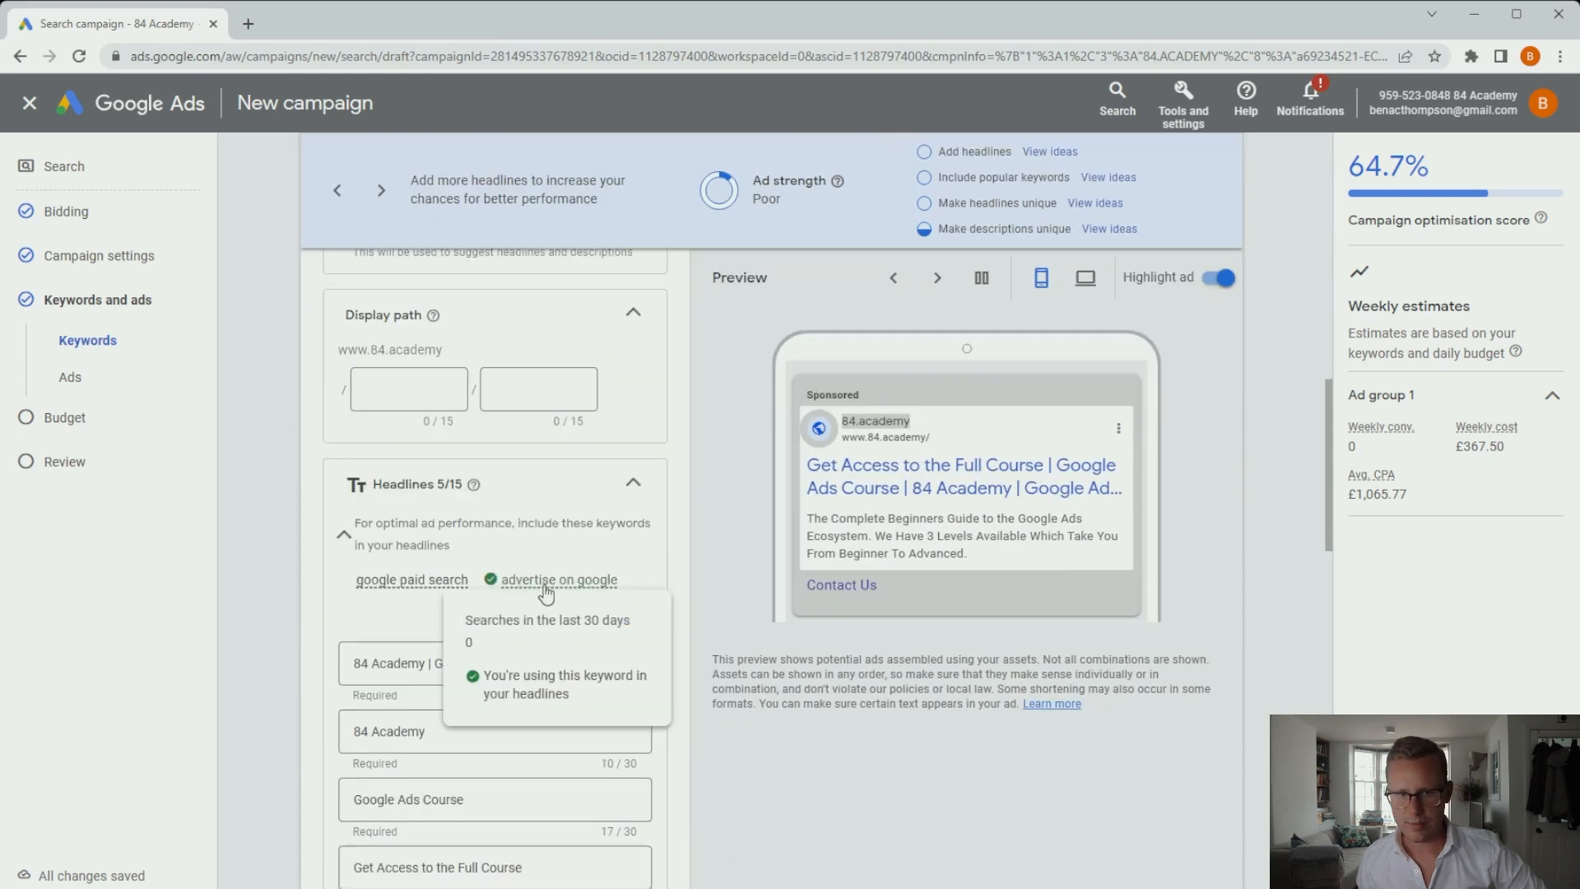
scroll(255, 714, down, 8)
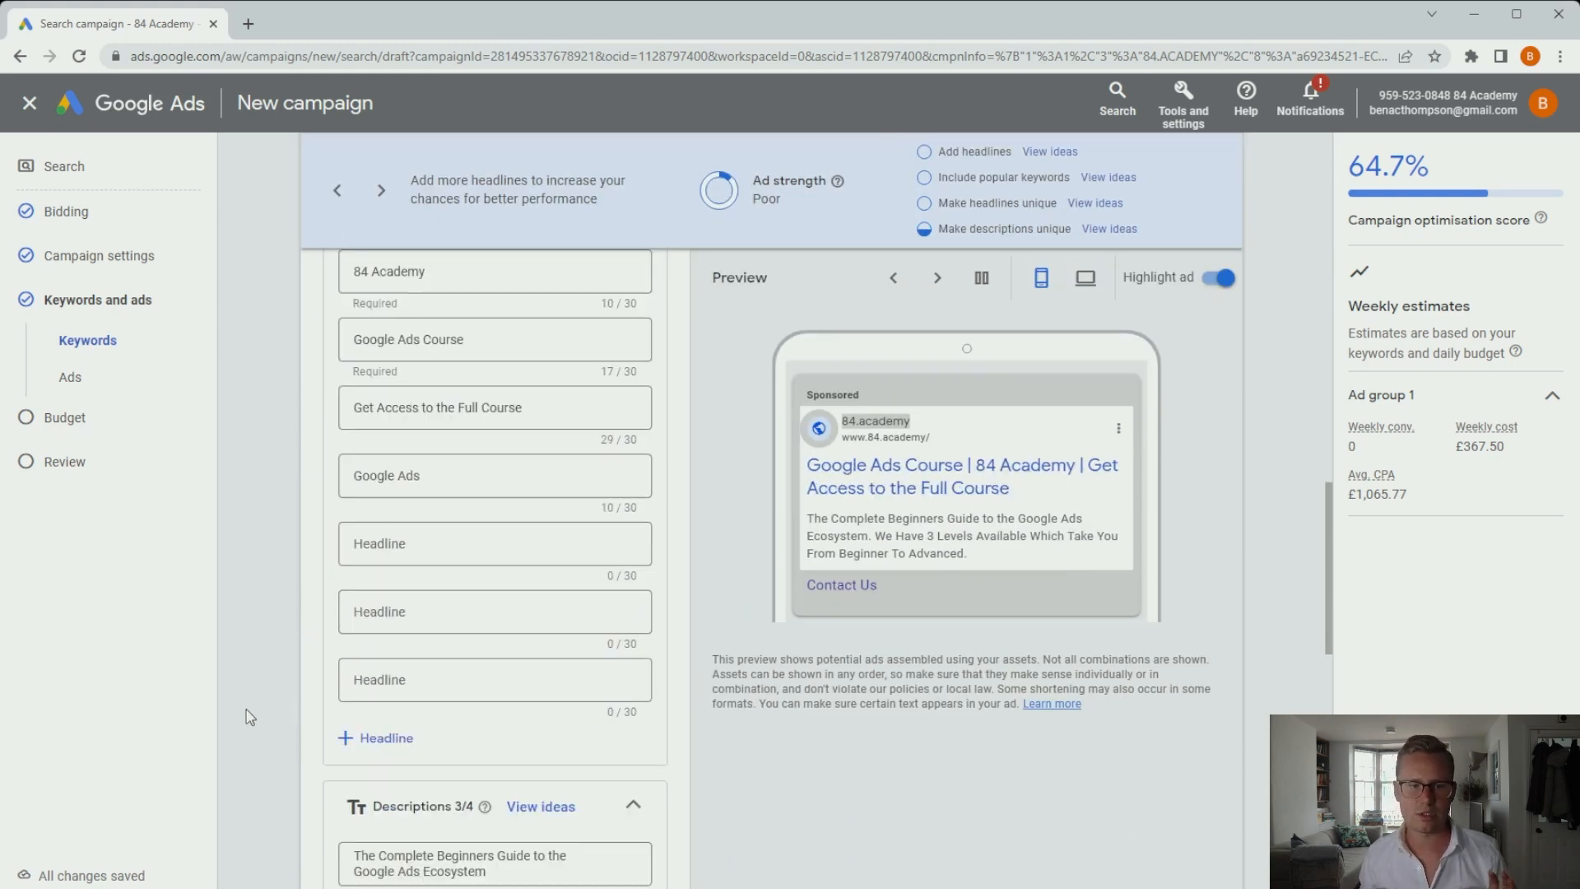
scroll(330, 683, down, 2)
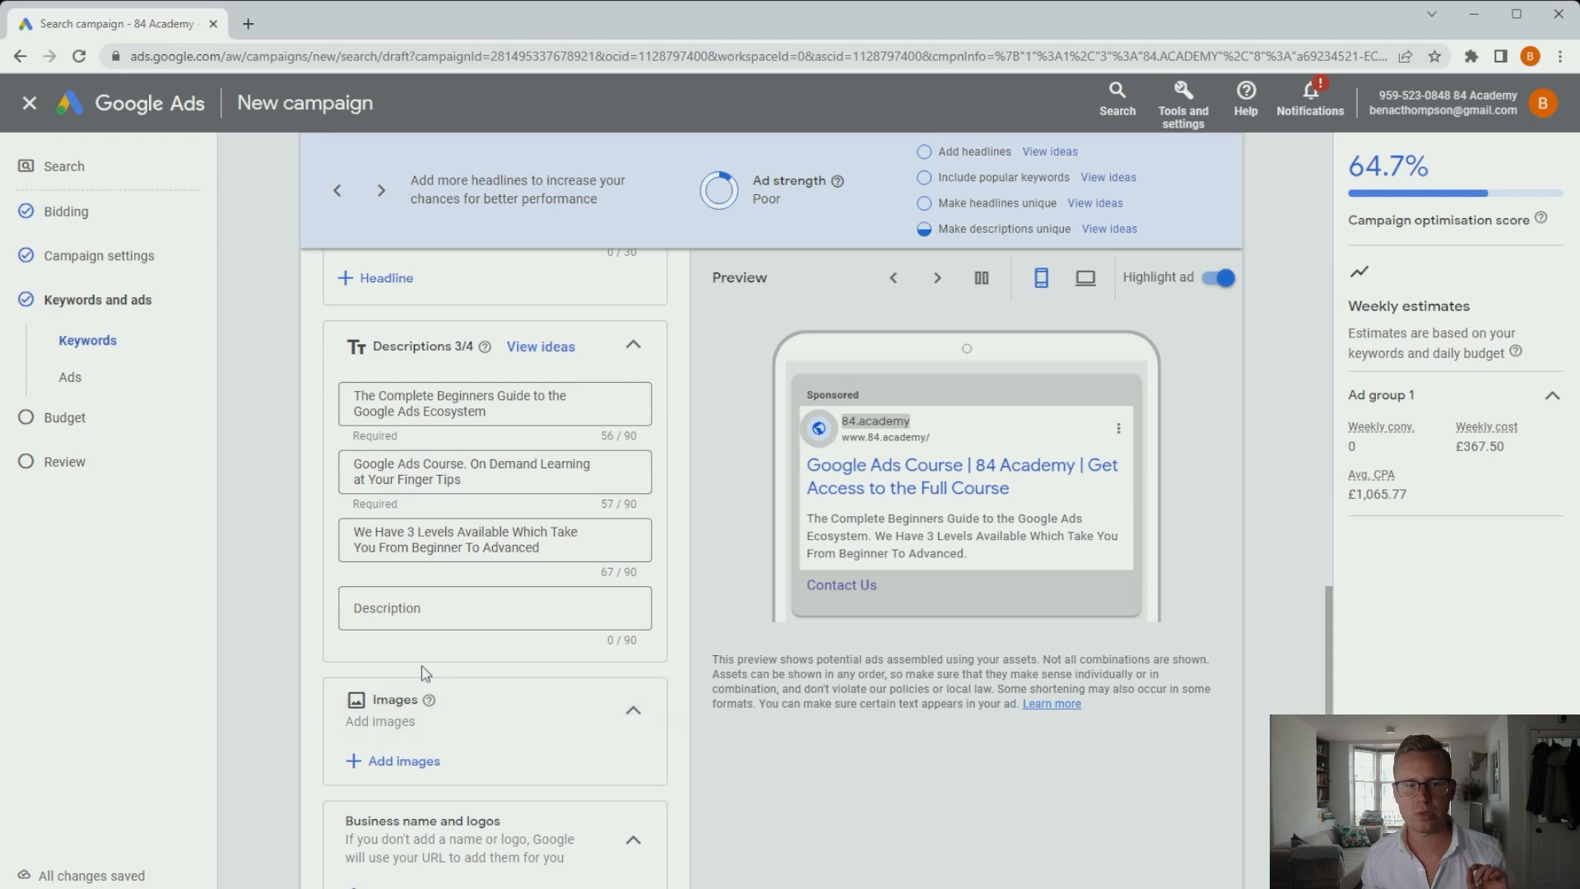
scroll(423, 669, up, 6)
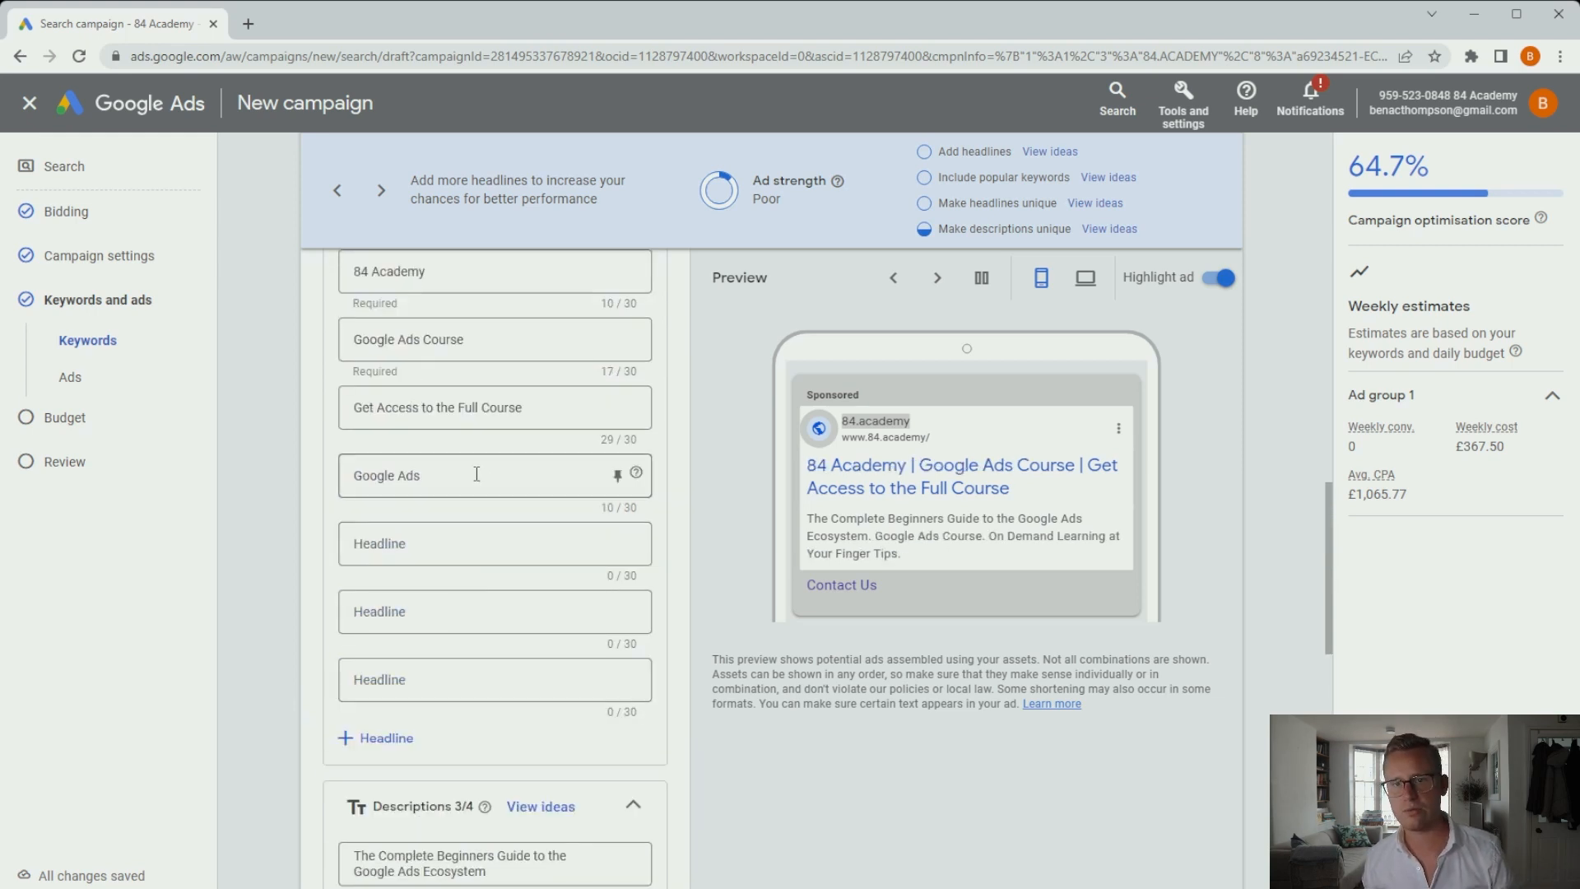
scroll(477, 501, down, 4)
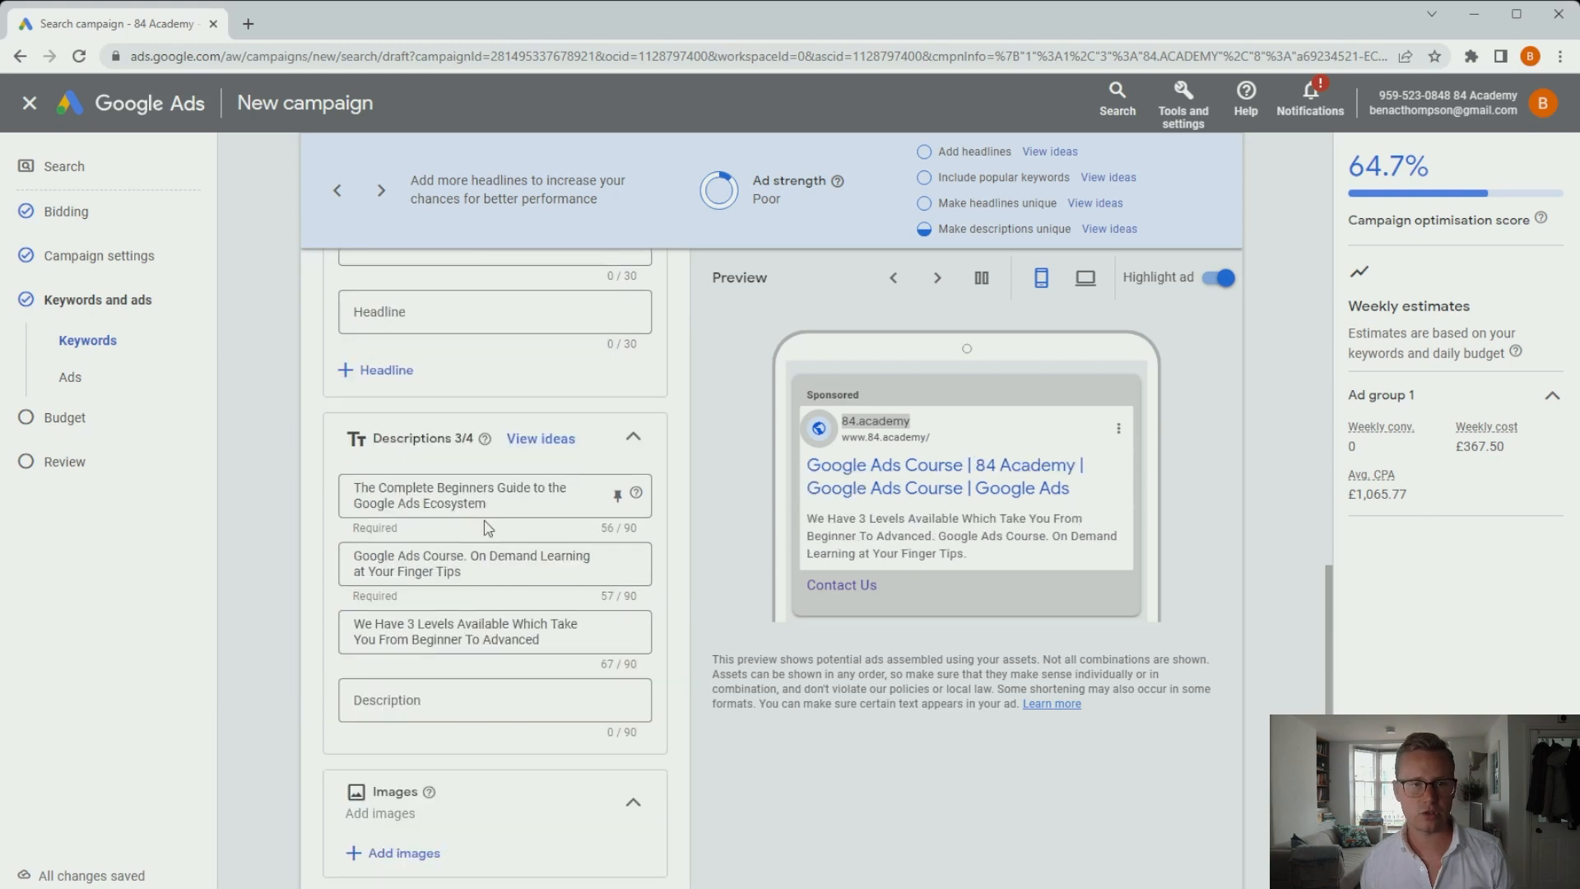
scroll(521, 535, down, 6)
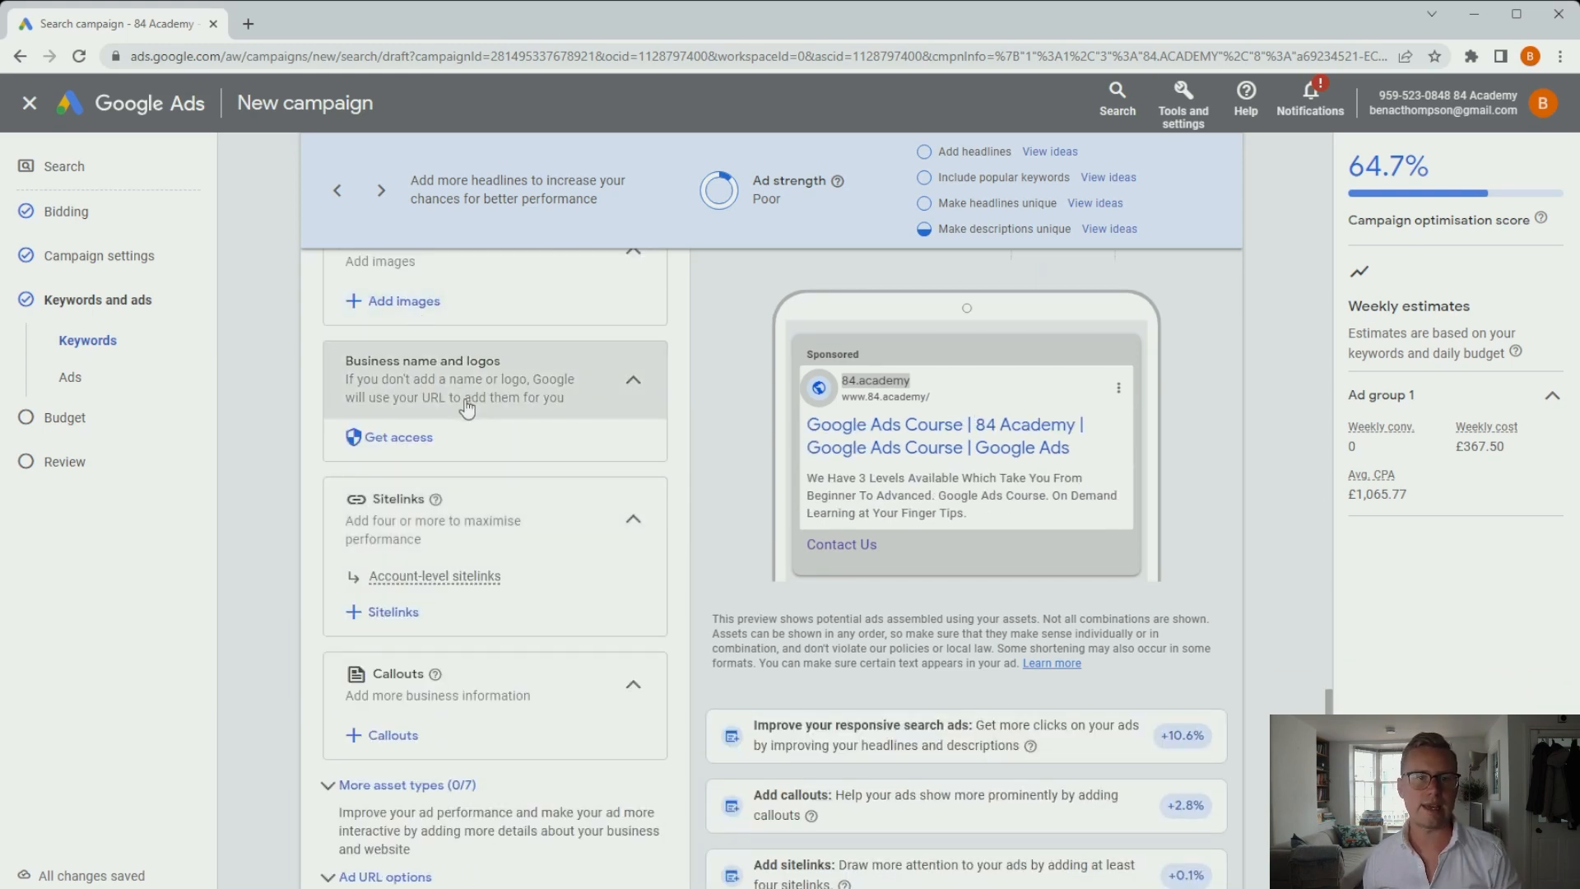
scroll(469, 490, down, 2)
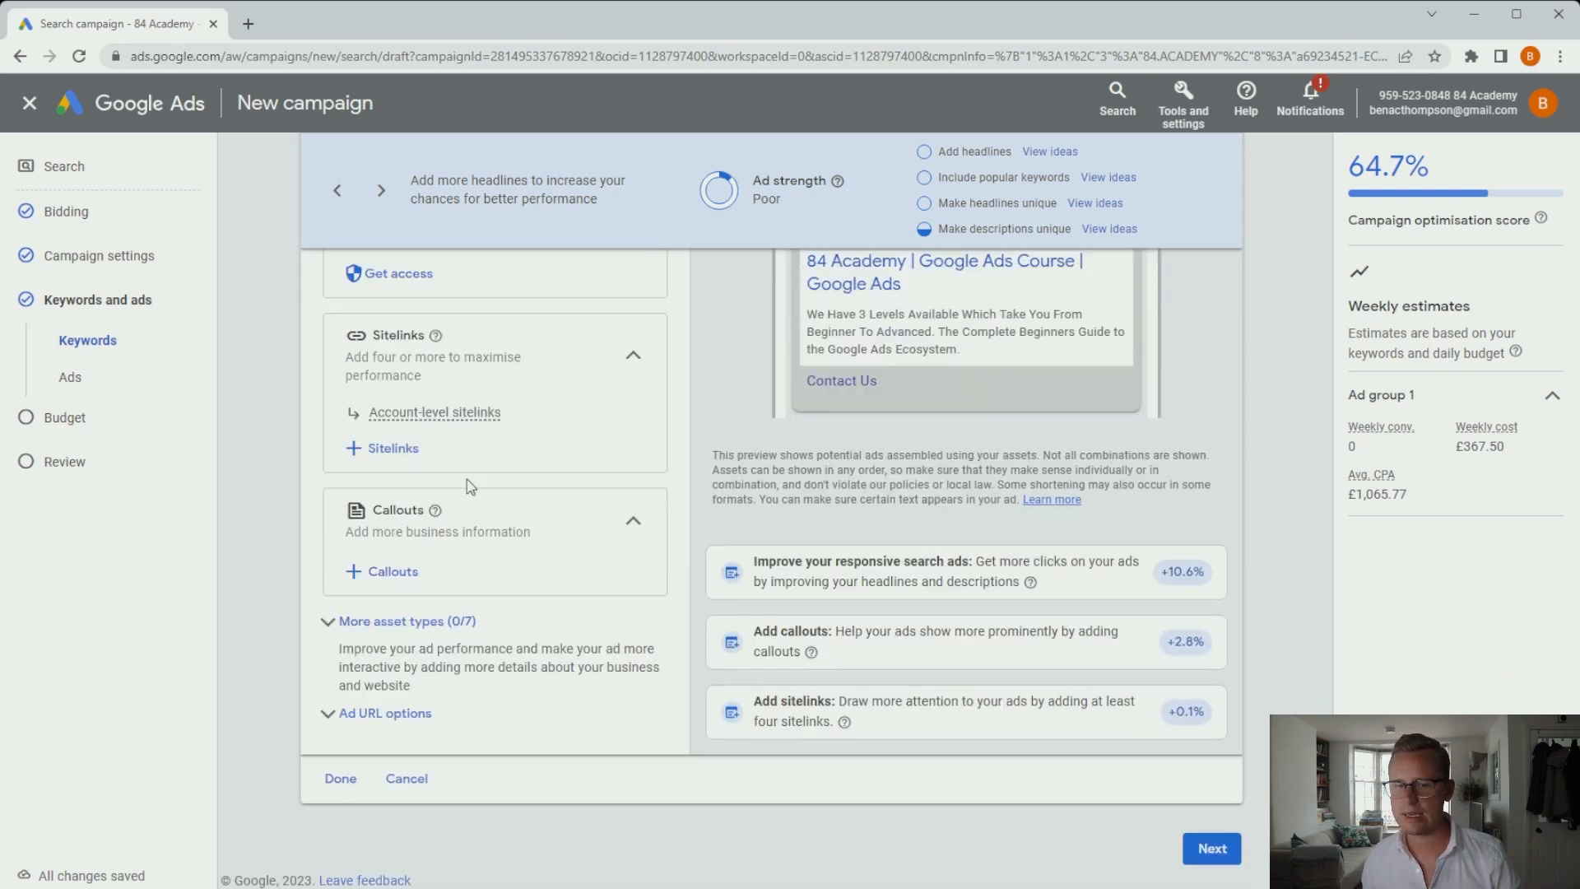
click(342, 782)
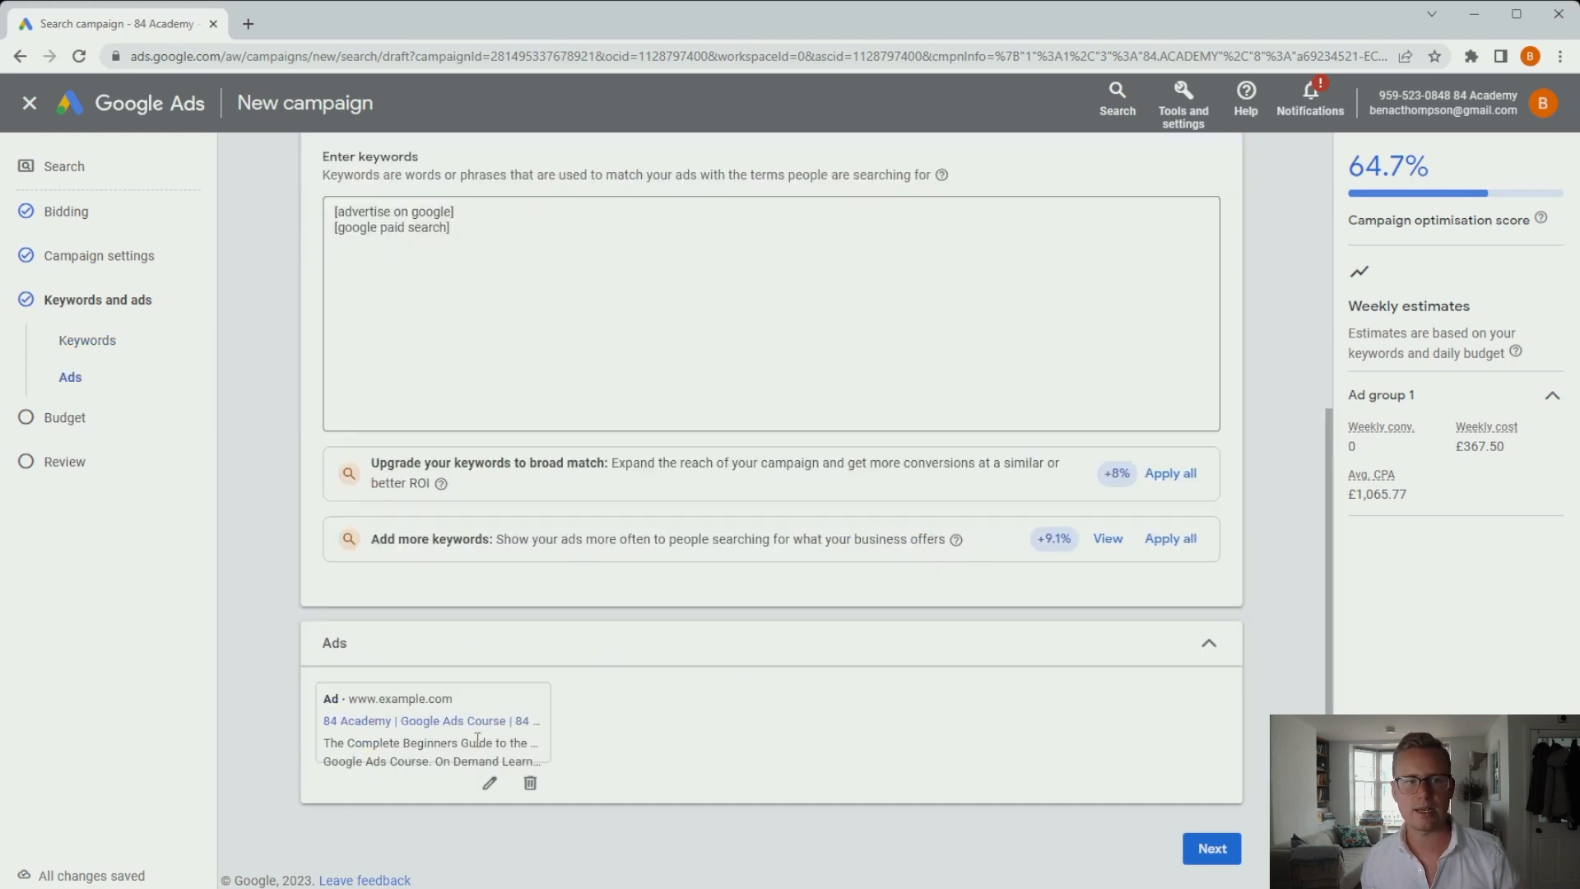
click(1211, 848)
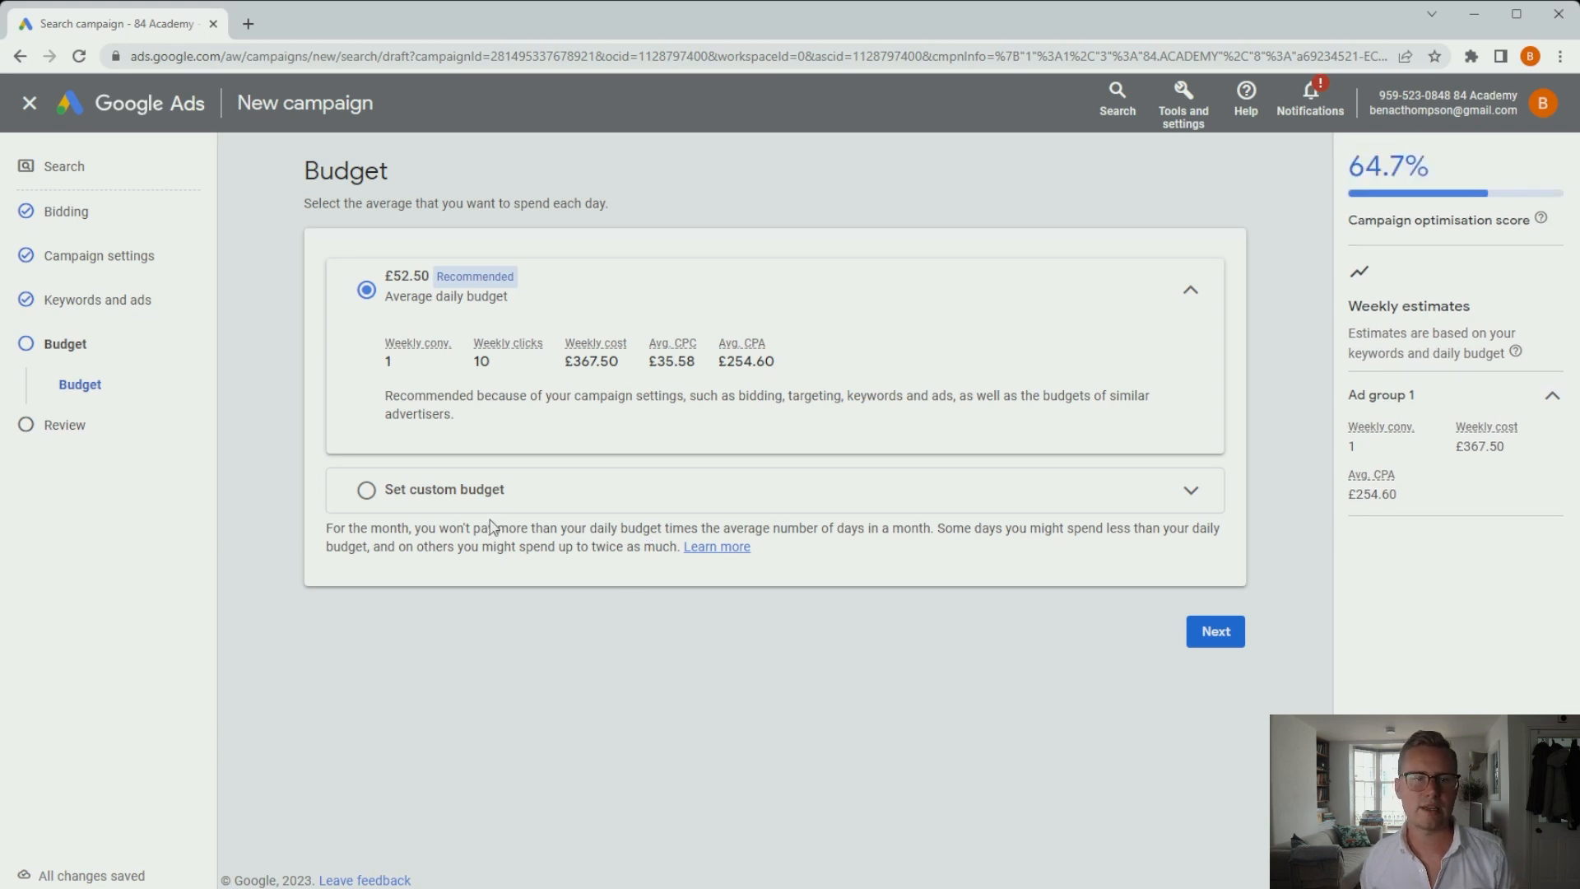
Replace the recommended £52.50 with a custom average daily budget of £1.00.
click(366, 491)
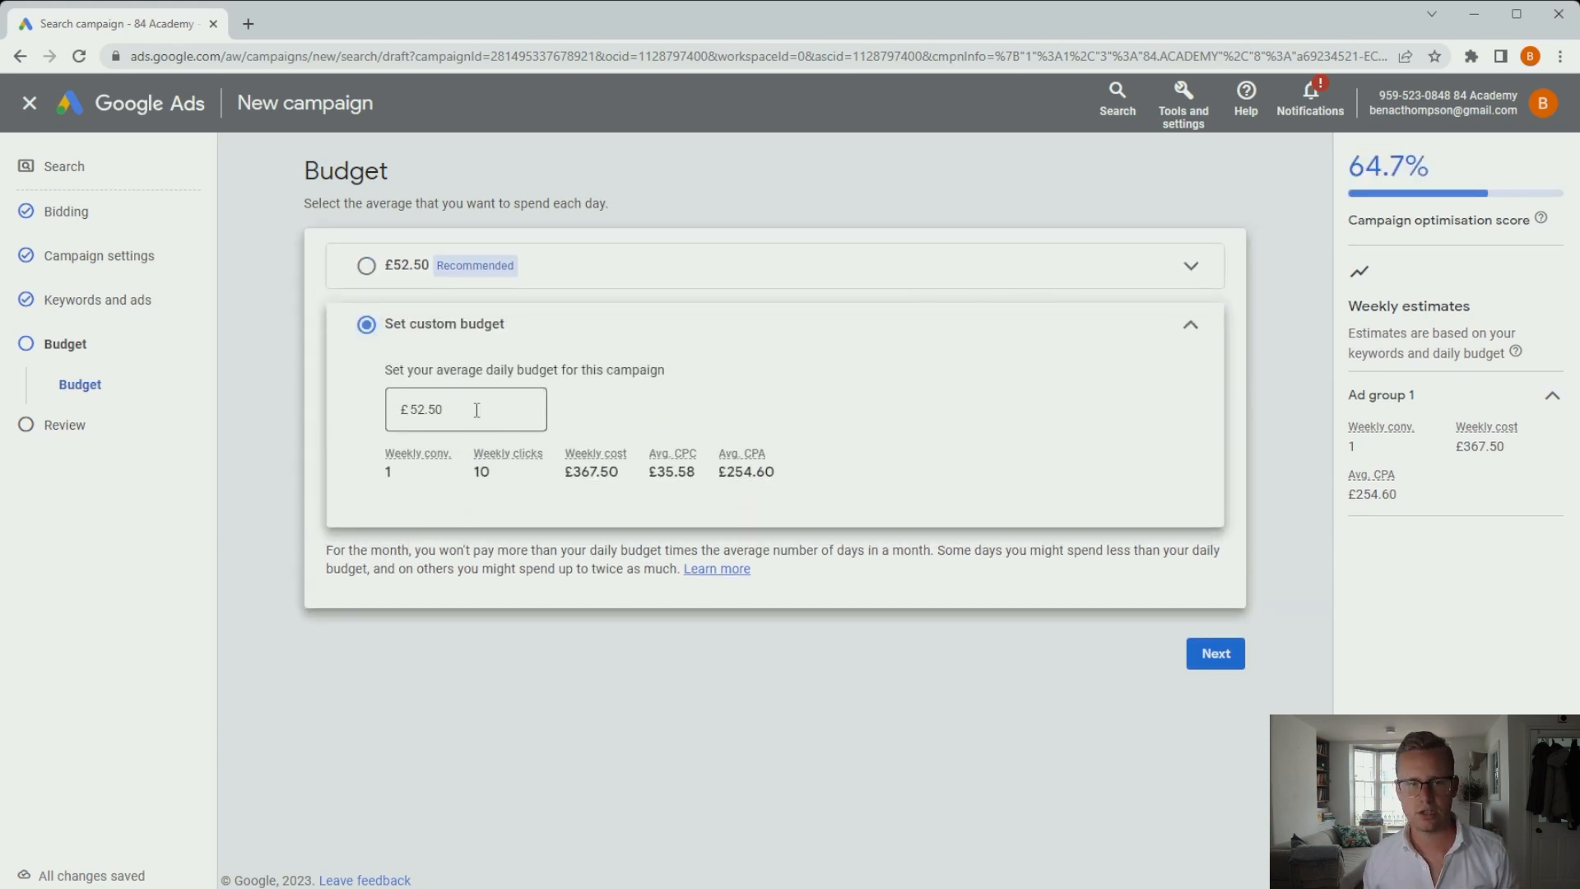
click(476, 410)
text(41.00)
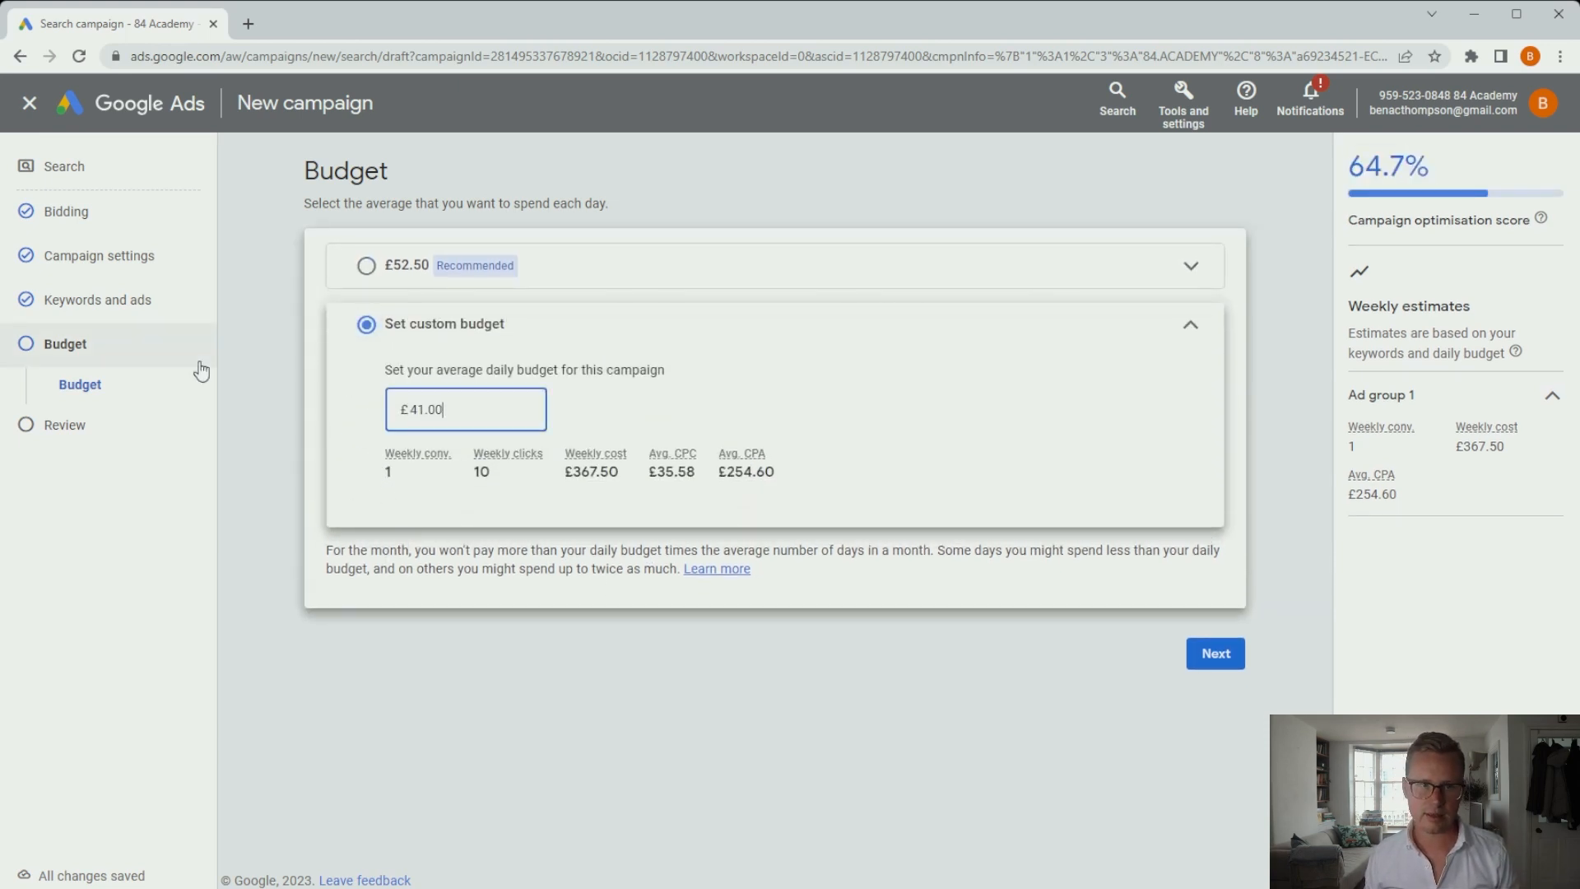
key(BackSpace)
key(BackSpace)
key(BackSpace)
key(BackSpace)
key(BackSpace)
text(1.)
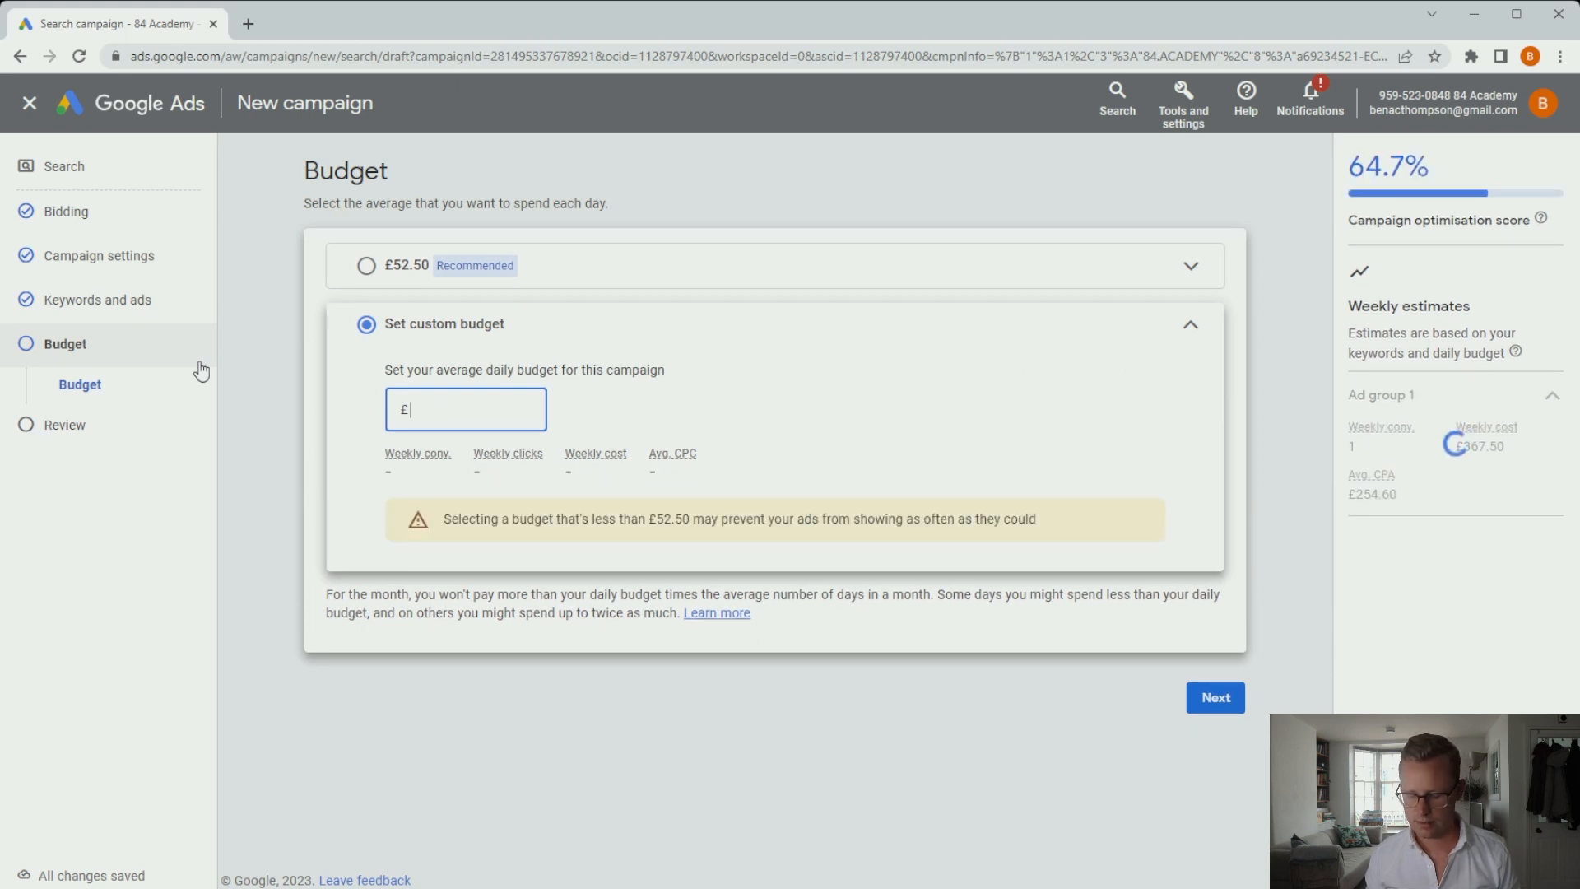
text(00)
click(822, 836)
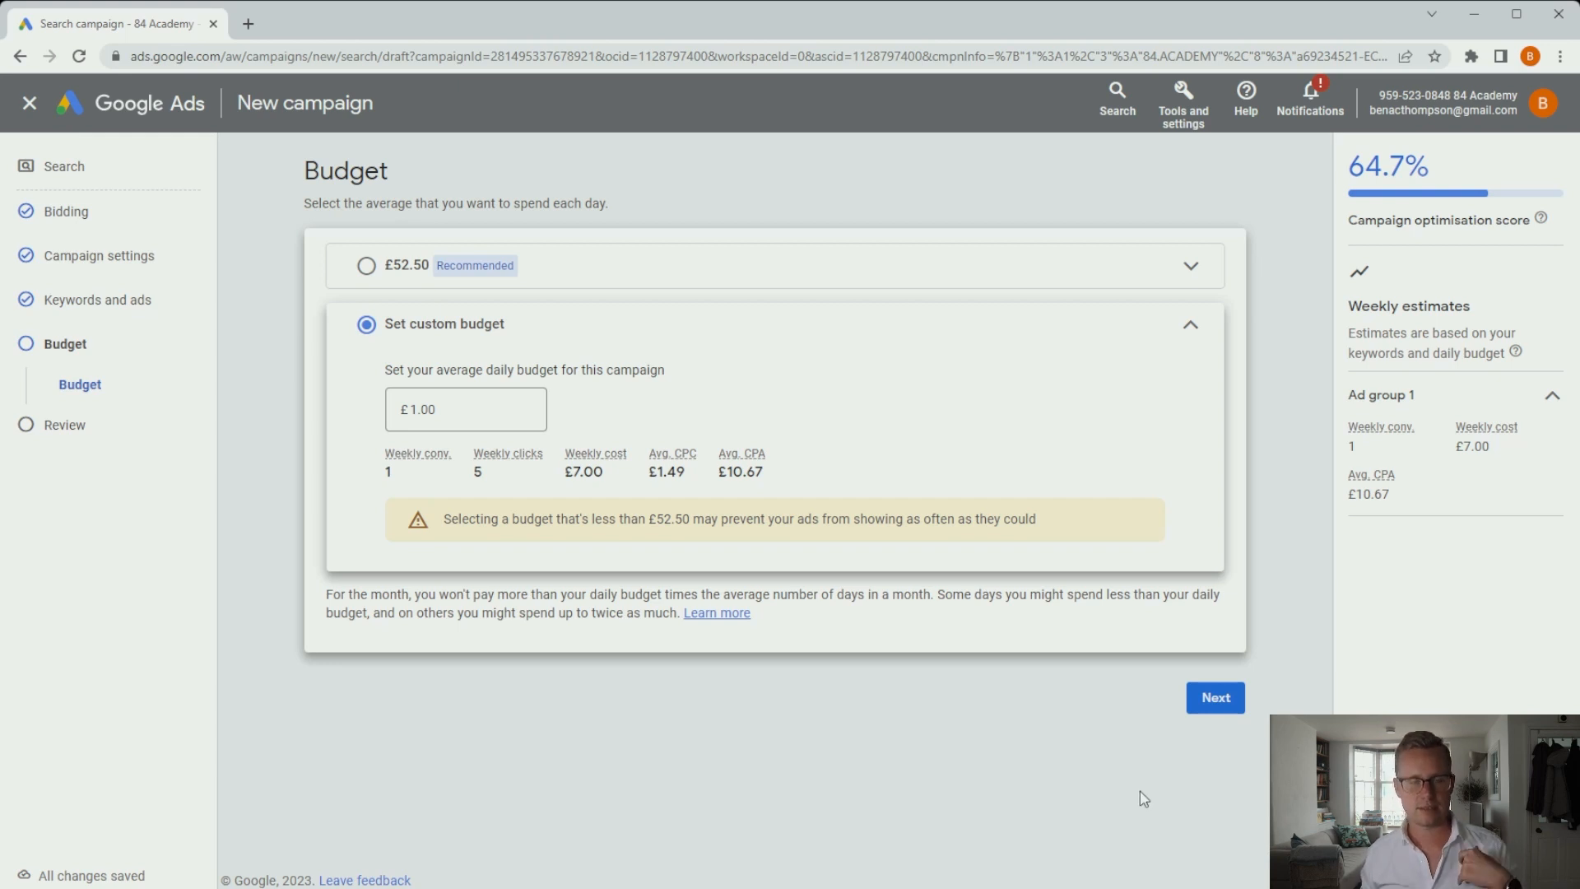
Review the campaign summary with 2 keywords, 1 ad and £1.00/day, then publish.
click(1224, 705)
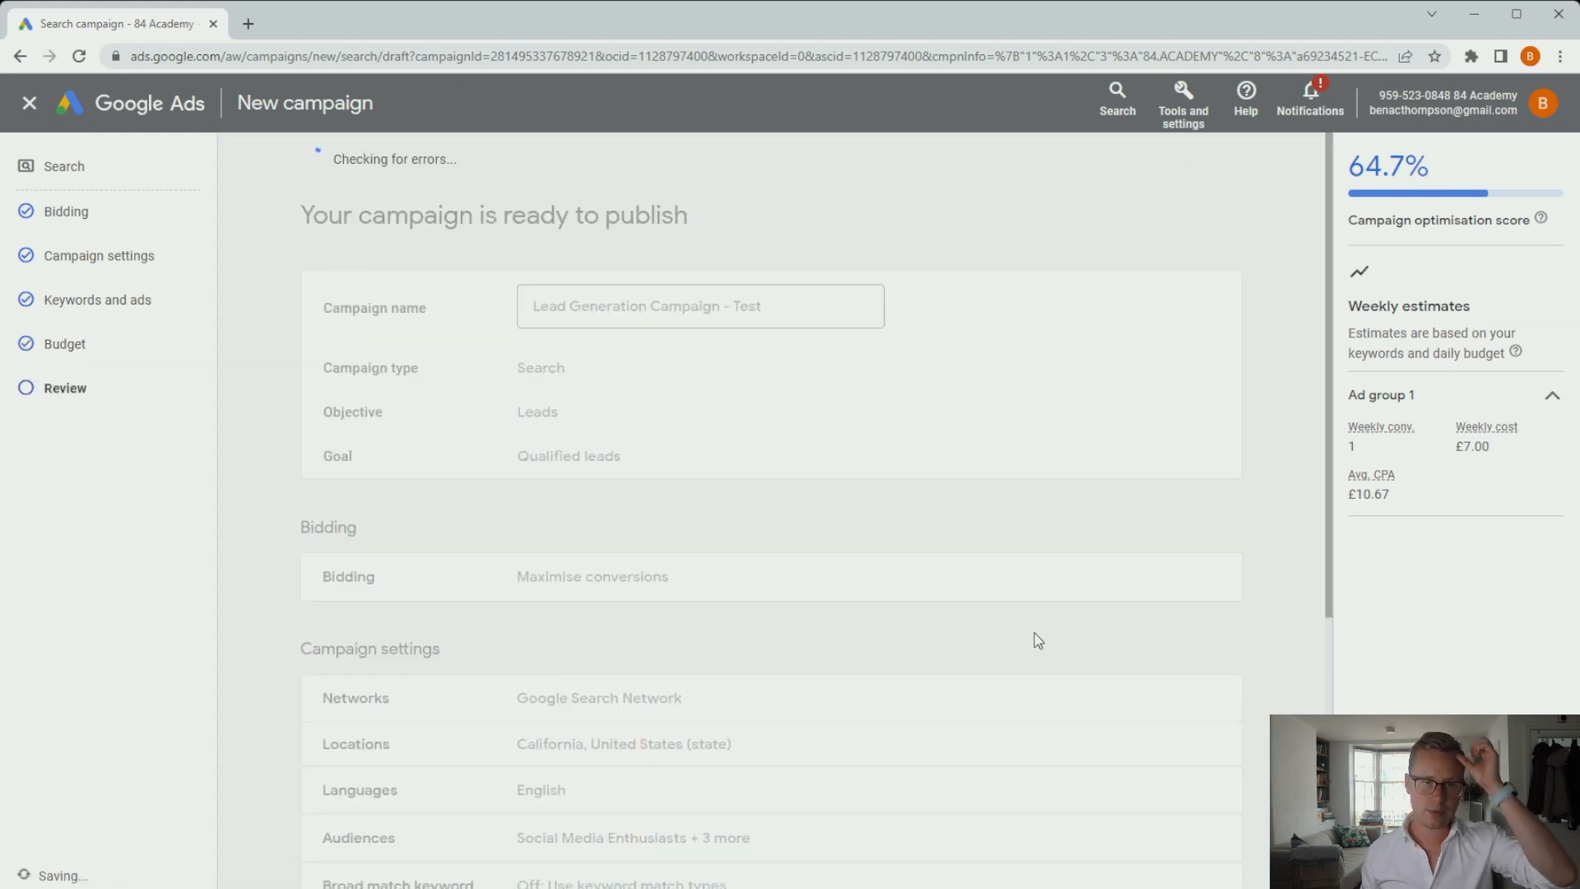
scroll(1044, 603, down, 1)
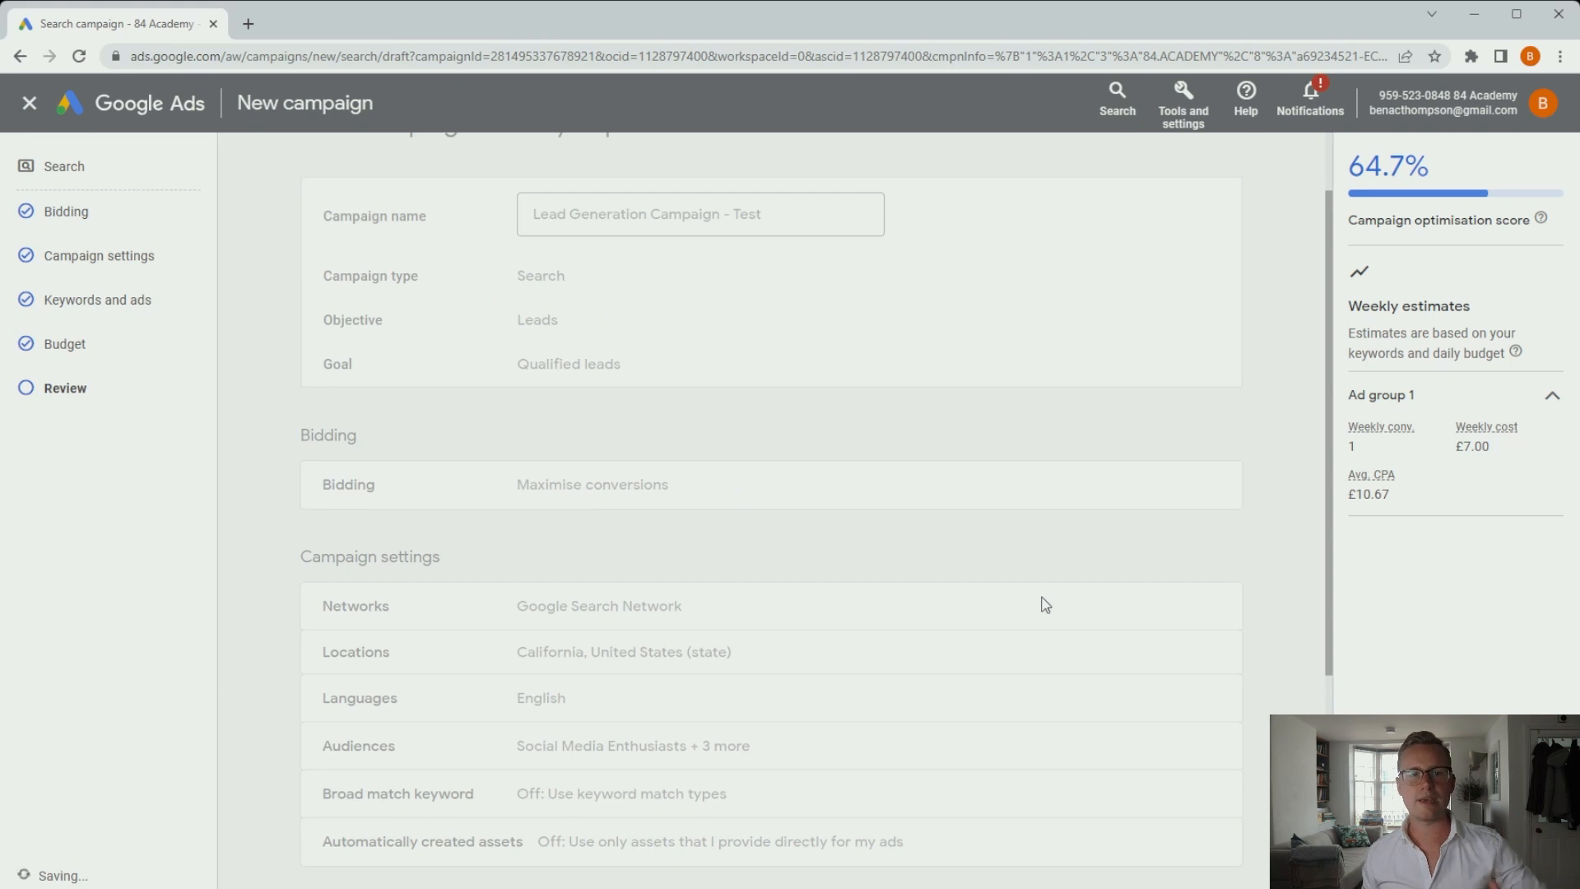
scroll(1044, 603, up, 1)
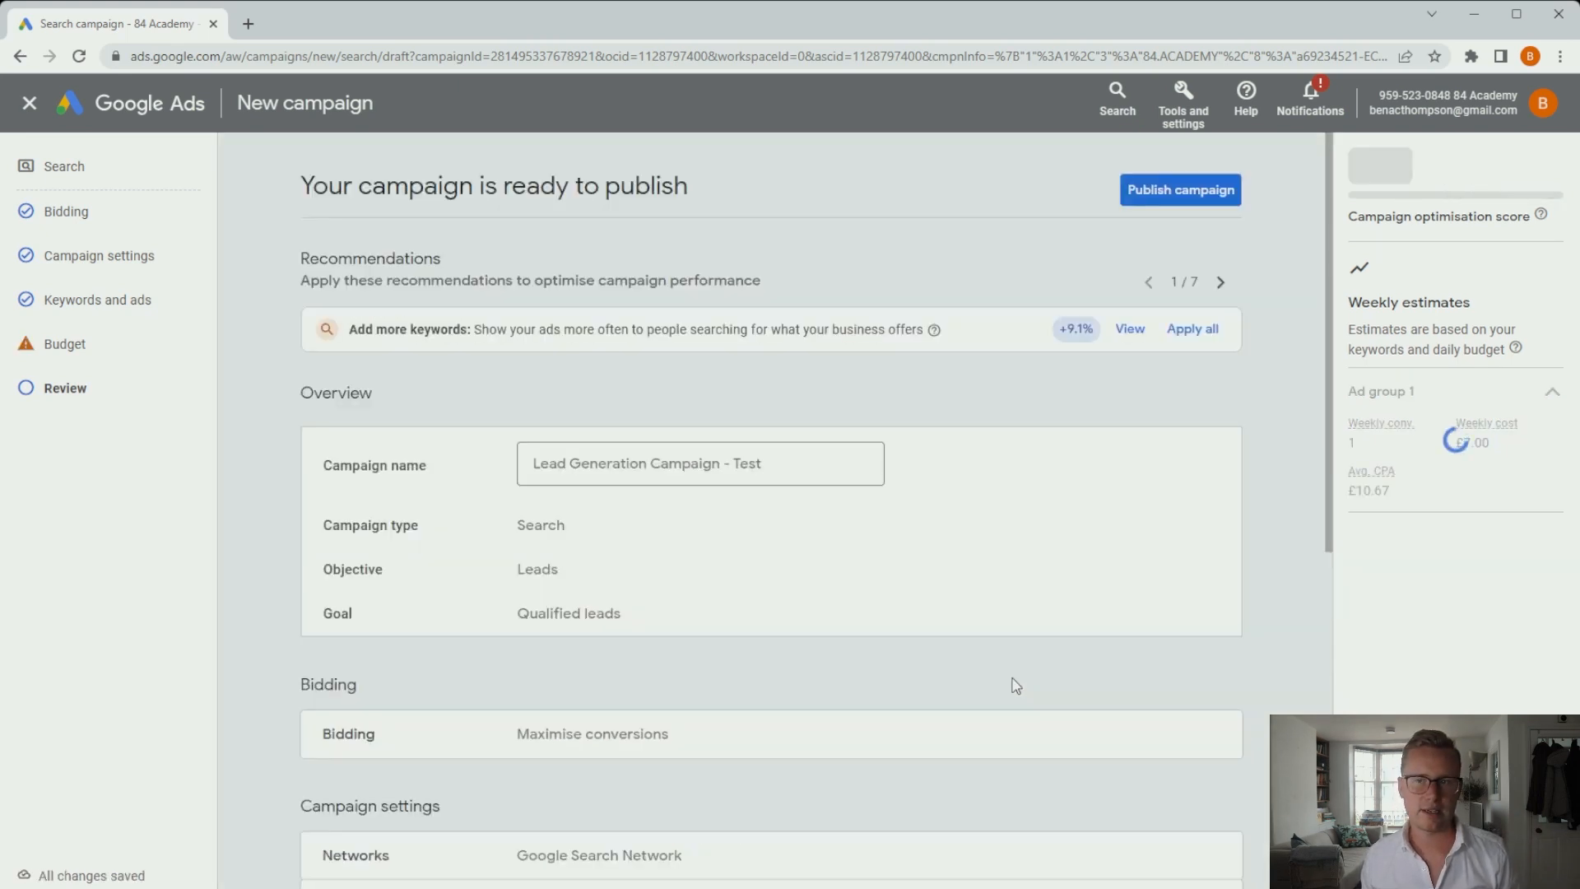
scroll(1028, 657, down, 4)
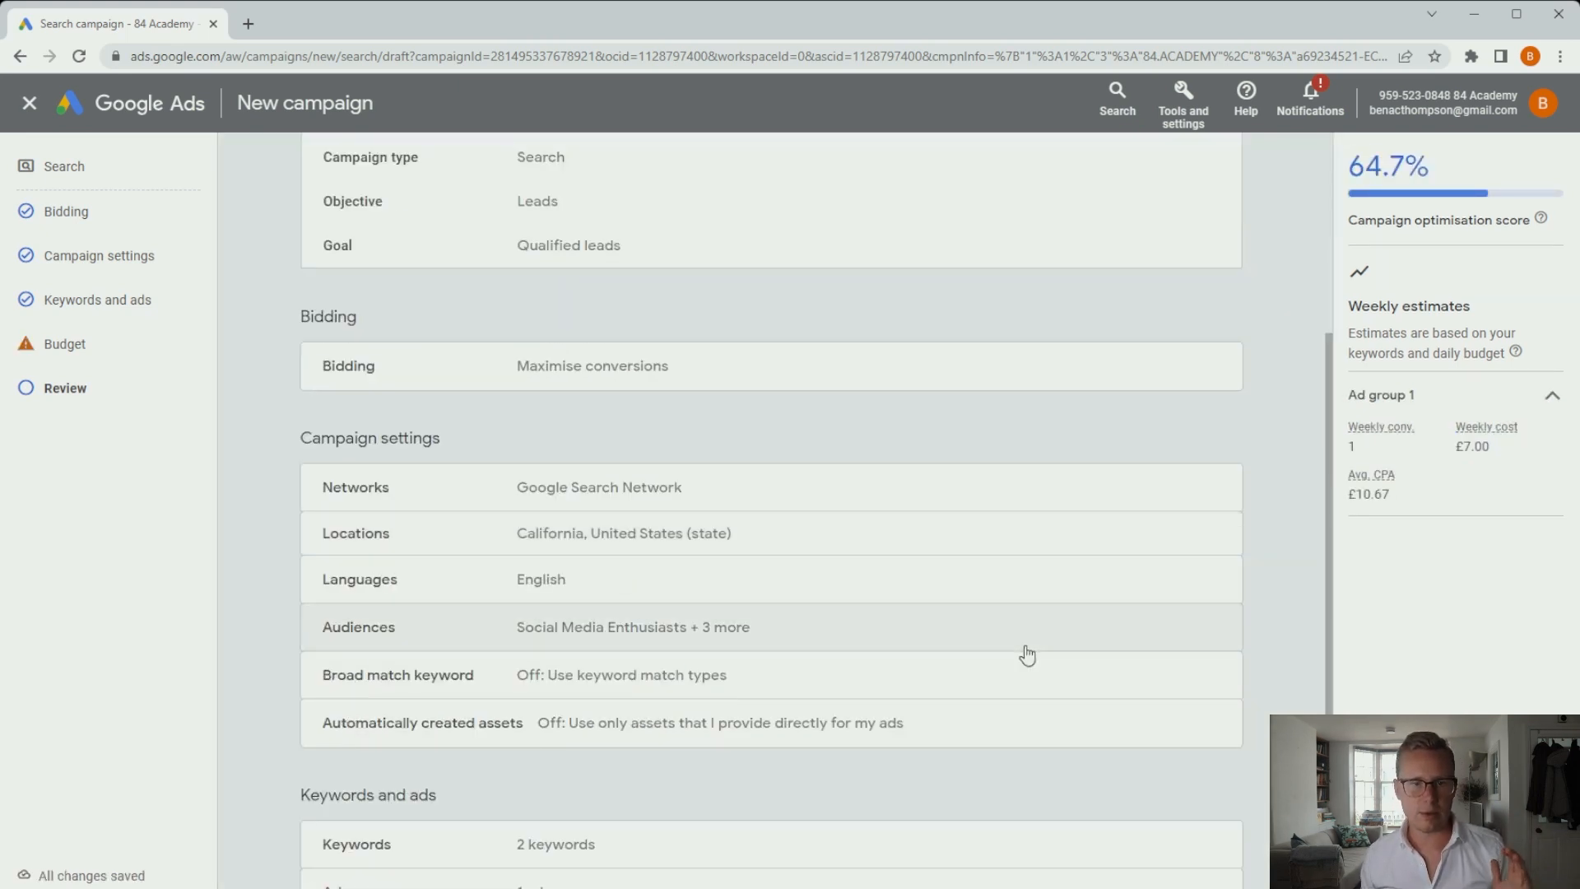
scroll(889, 412, down, 3)
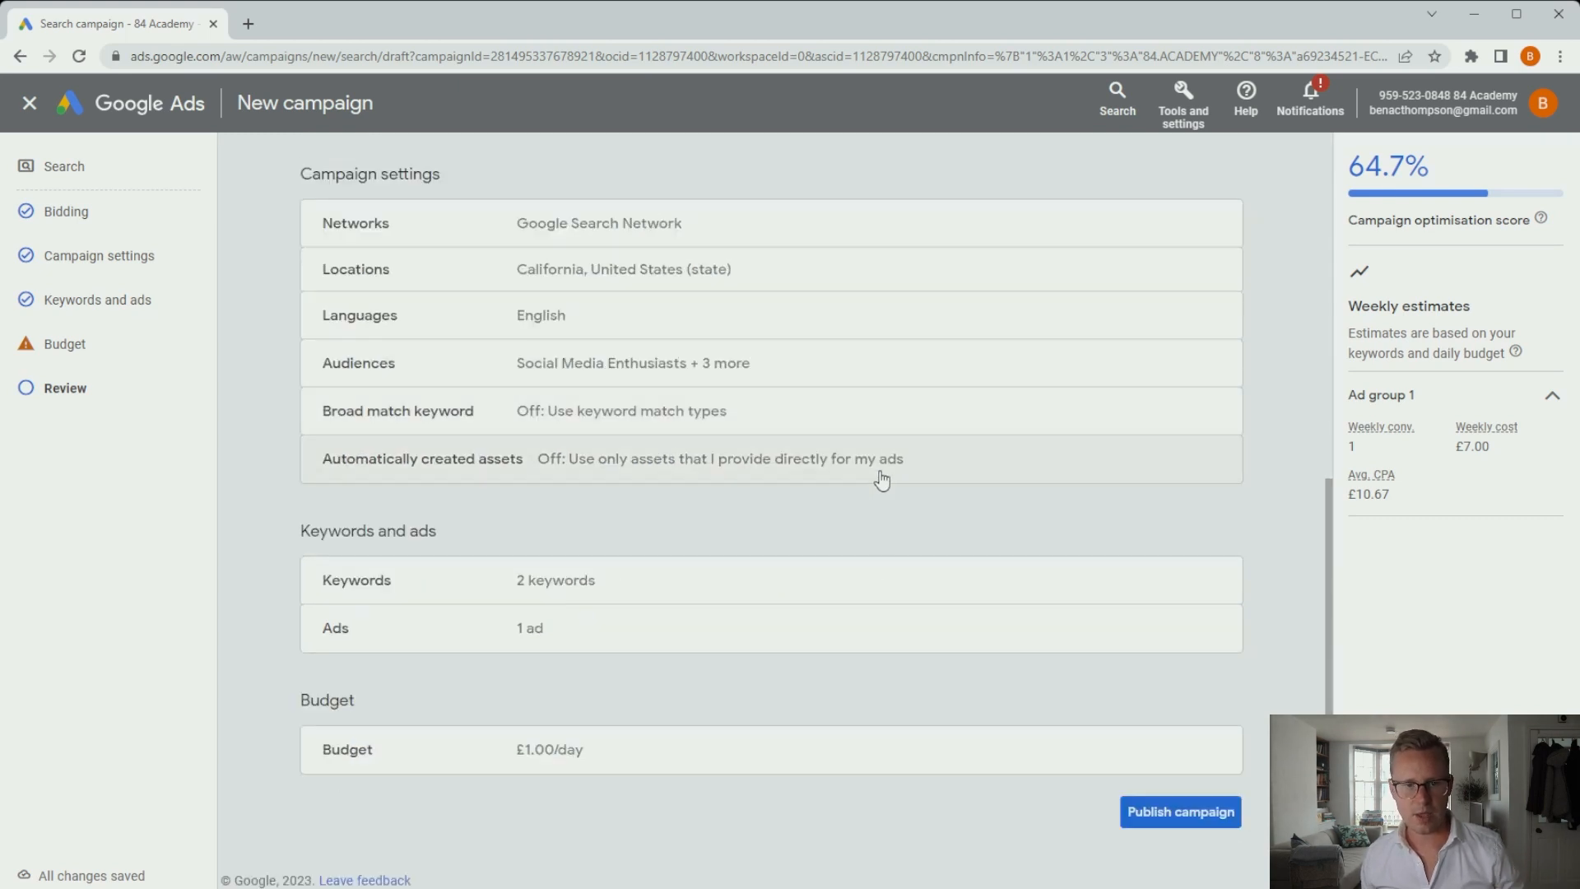
scroll(899, 677, up, 7)
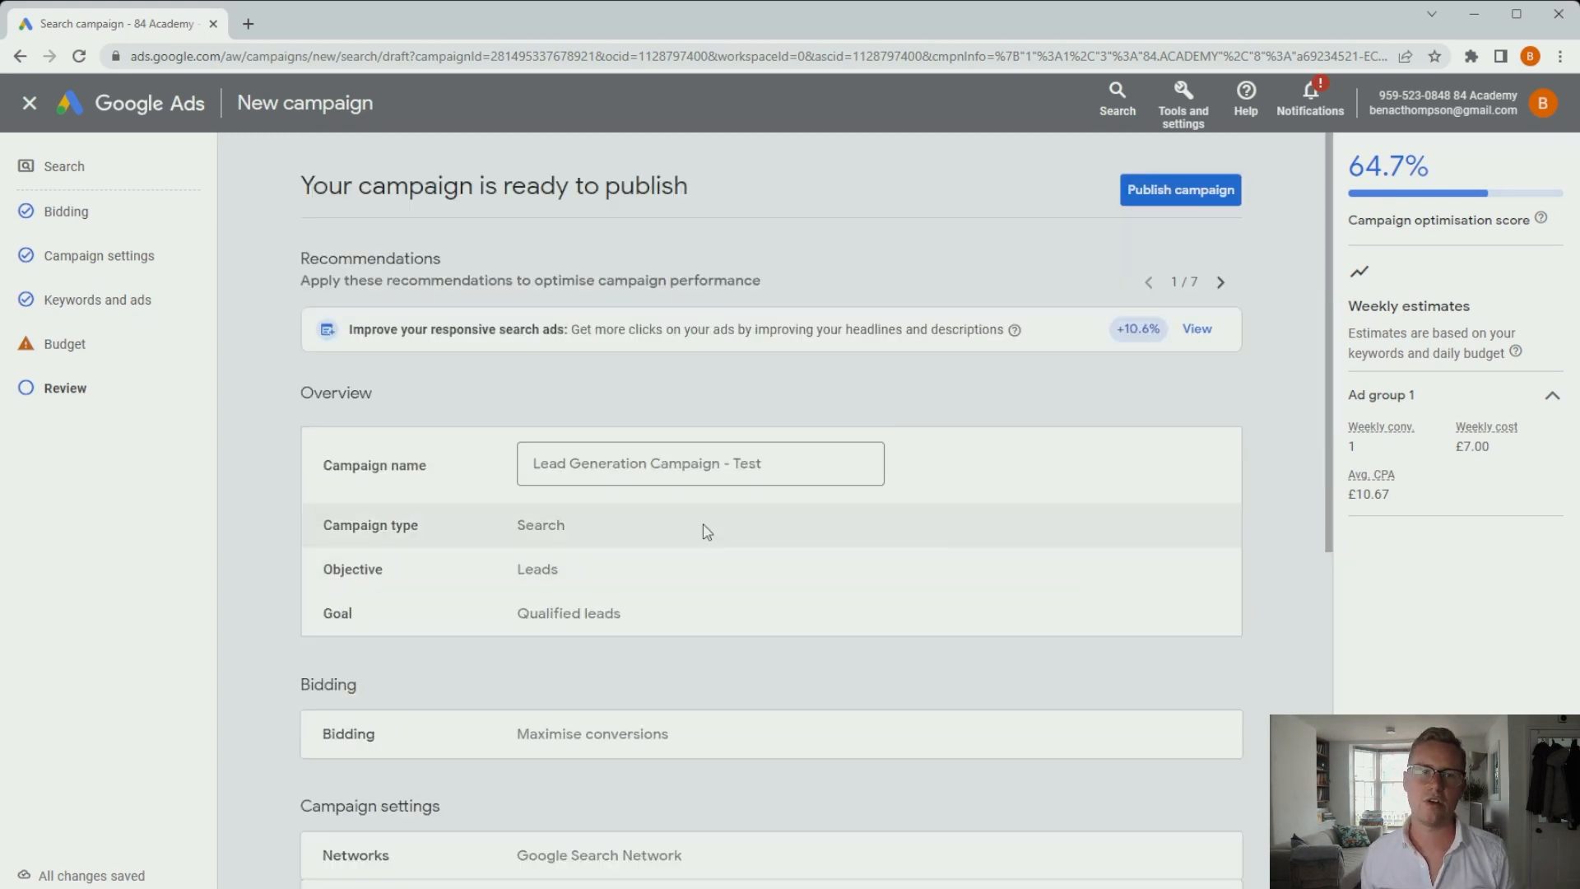
click(1151, 187)
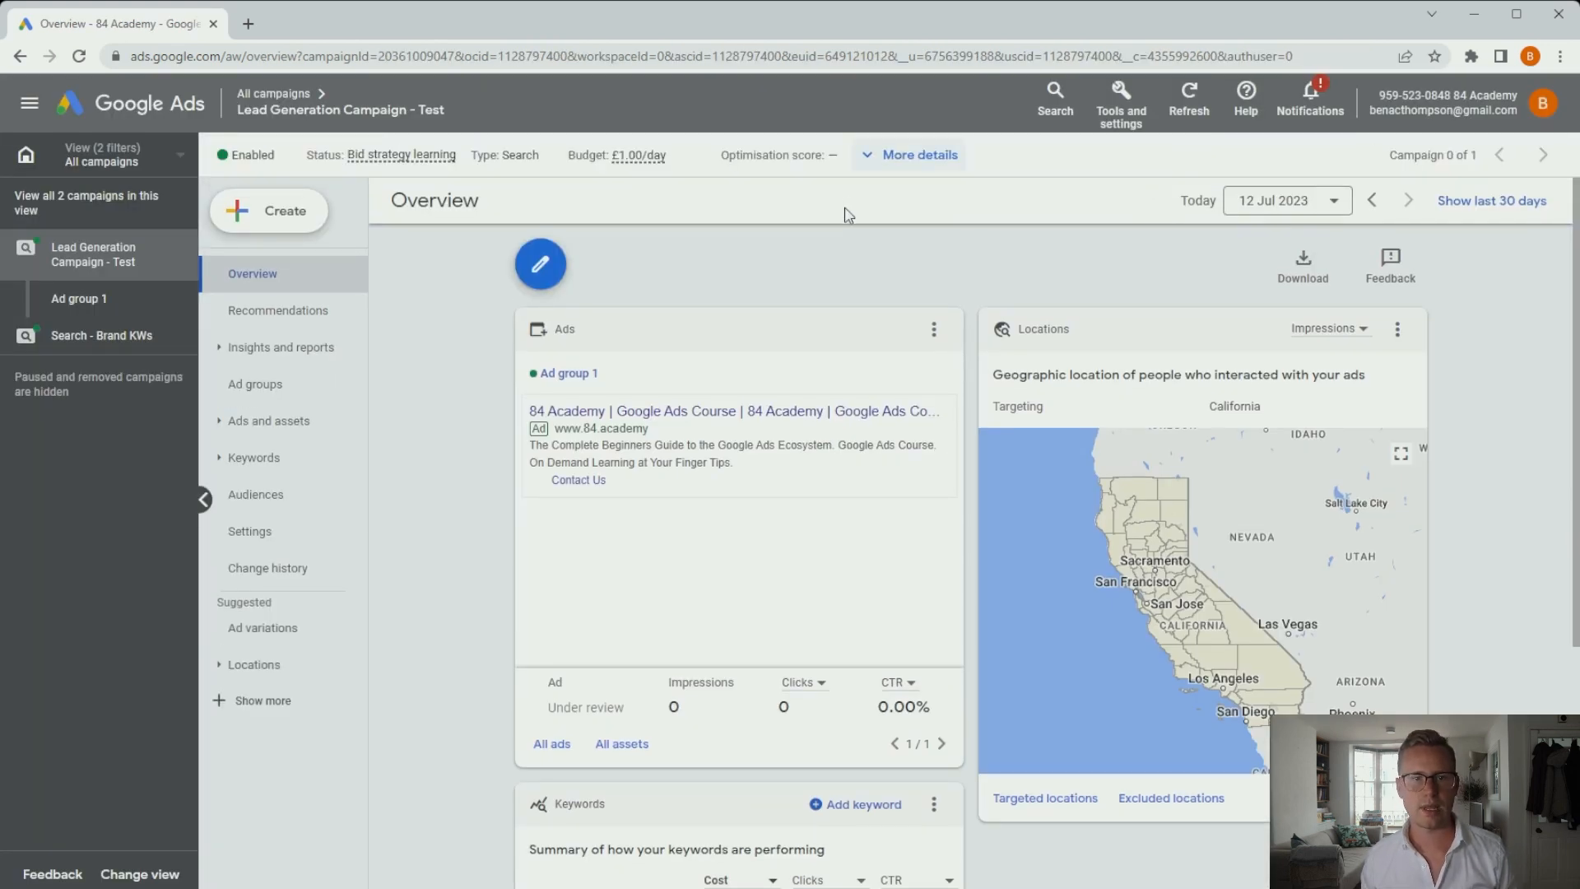
Go to the All campaigns list to see Lead Generation Campaign - Test.
click(259, 96)
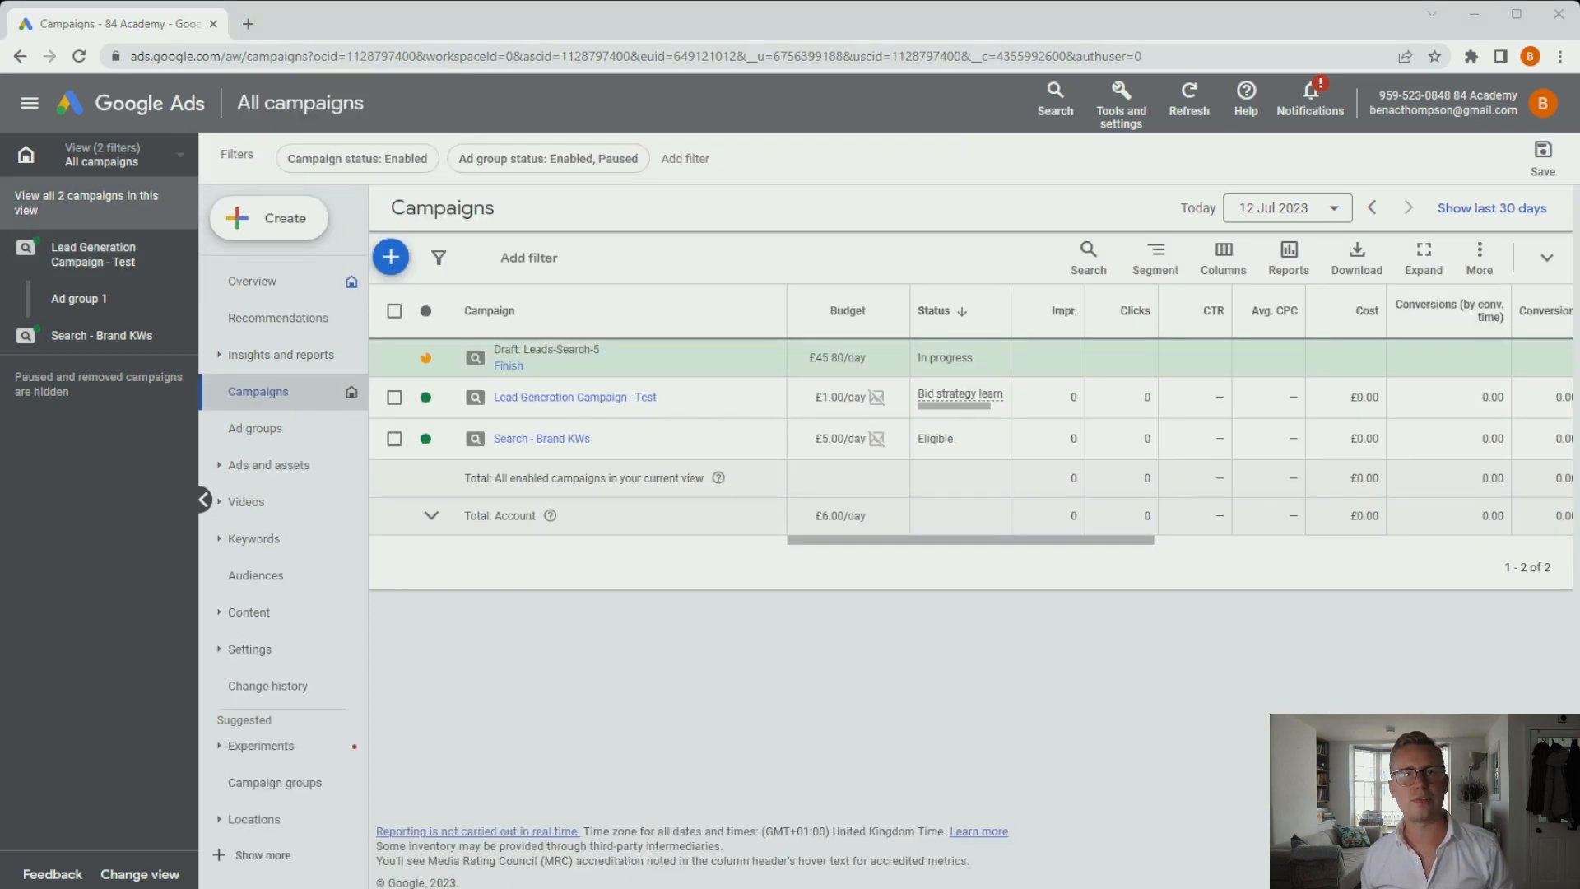